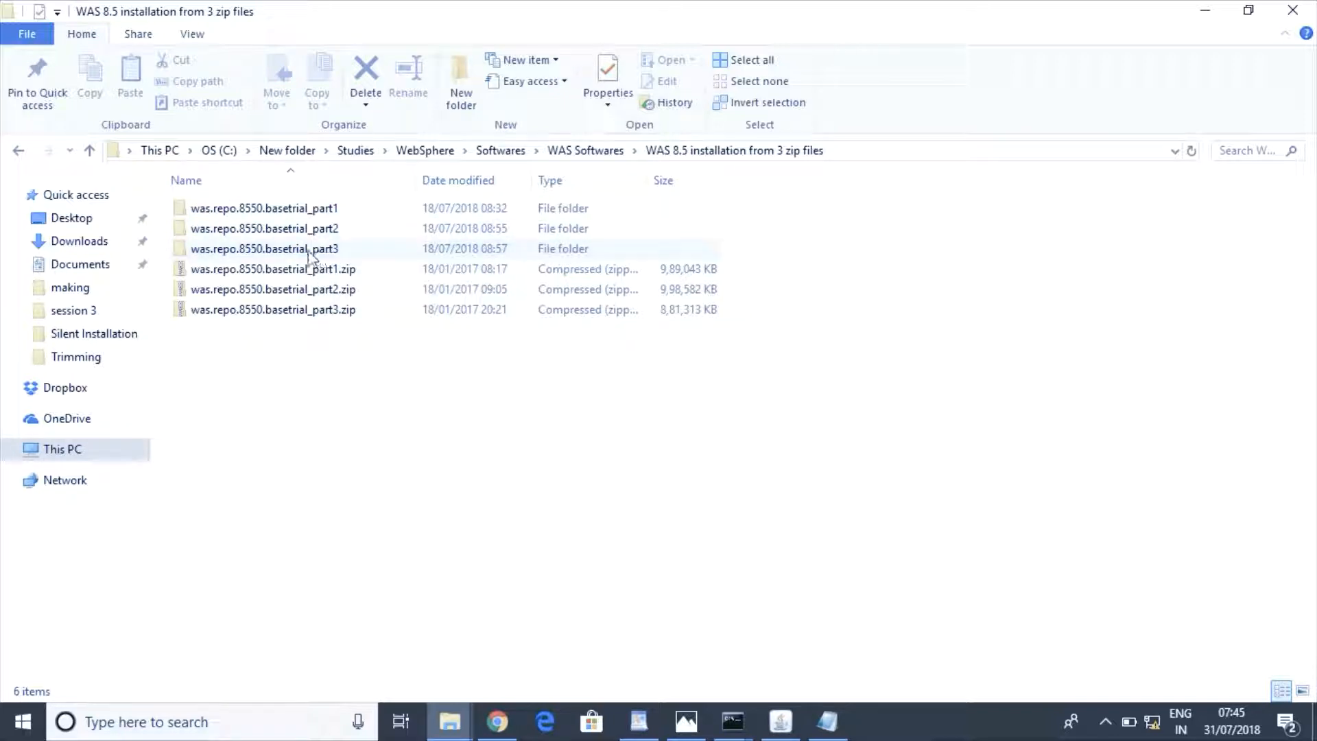
# - Look inside the extracted was.repo.8550.basetrial_part2 and was.repo.8550.basetrial_part1 folders and return to the parent folder
pyautogui.doubleClick(309, 231)
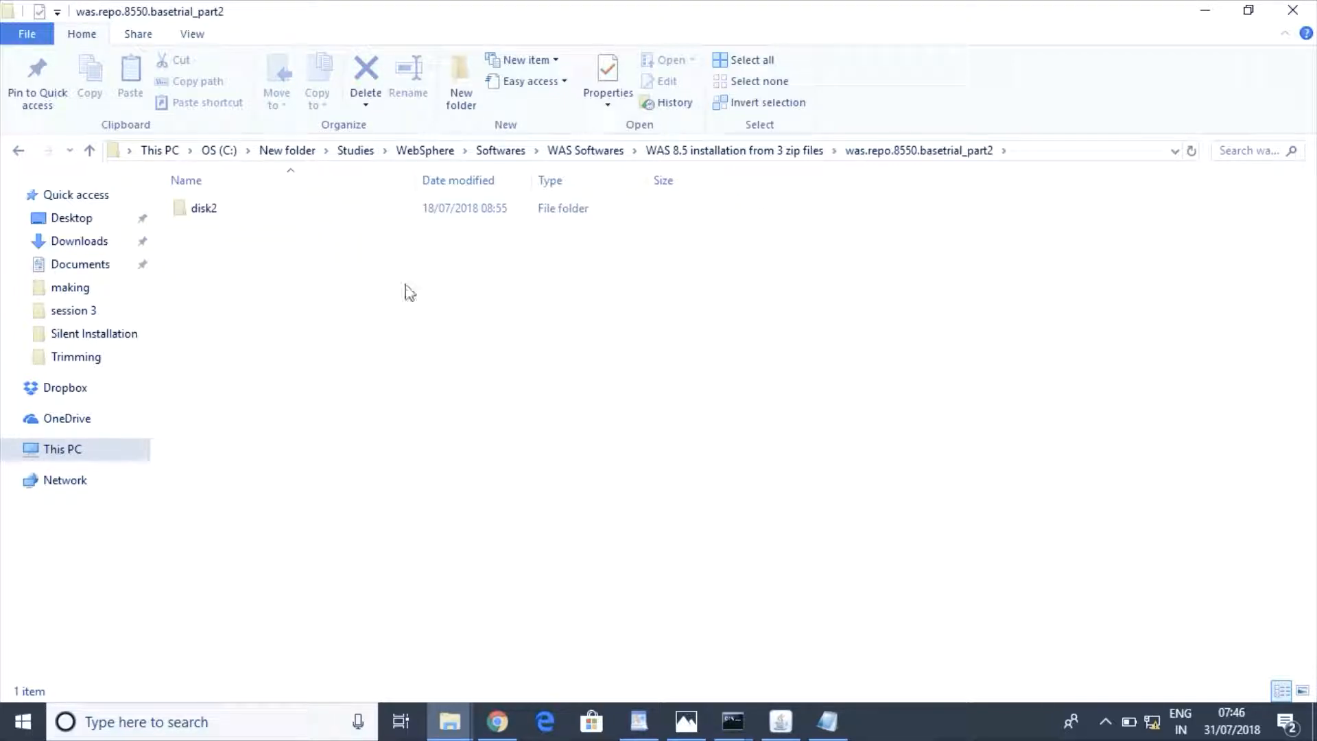
pyautogui.click(731, 153)
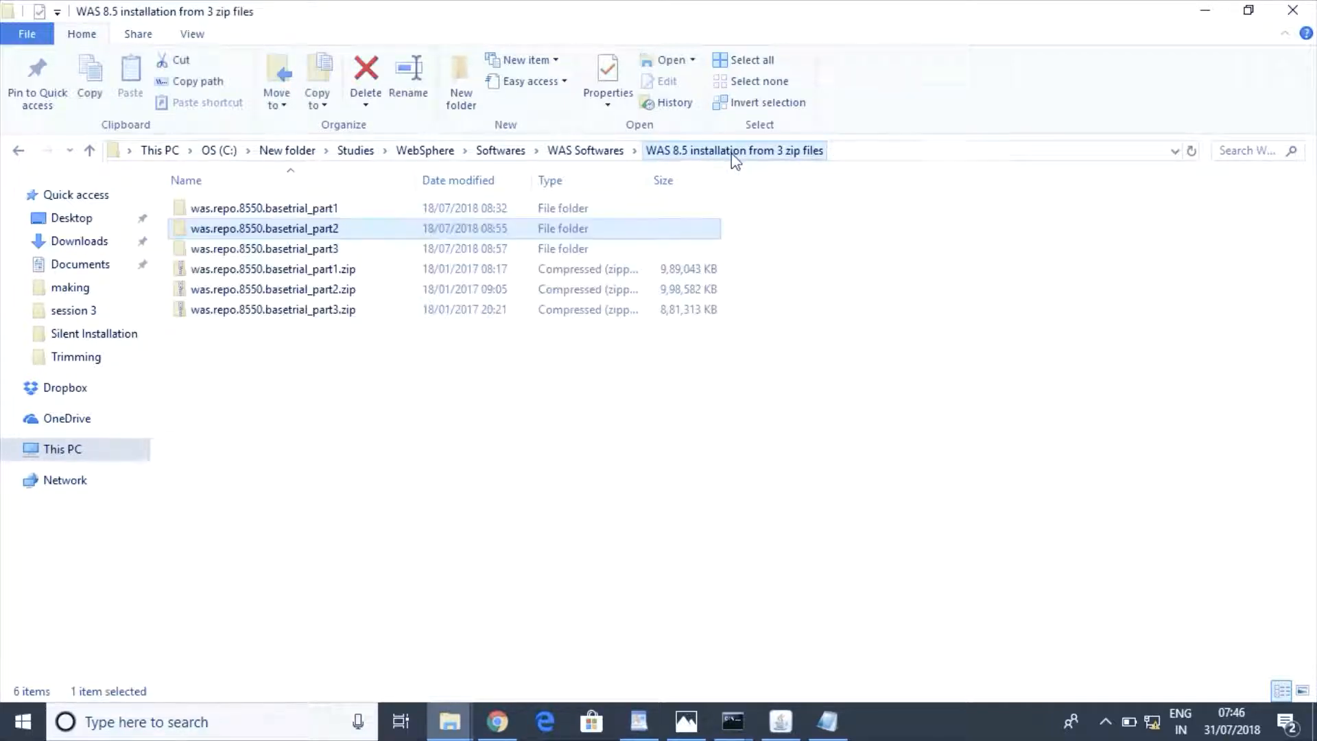
pyautogui.doubleClick(314, 209)
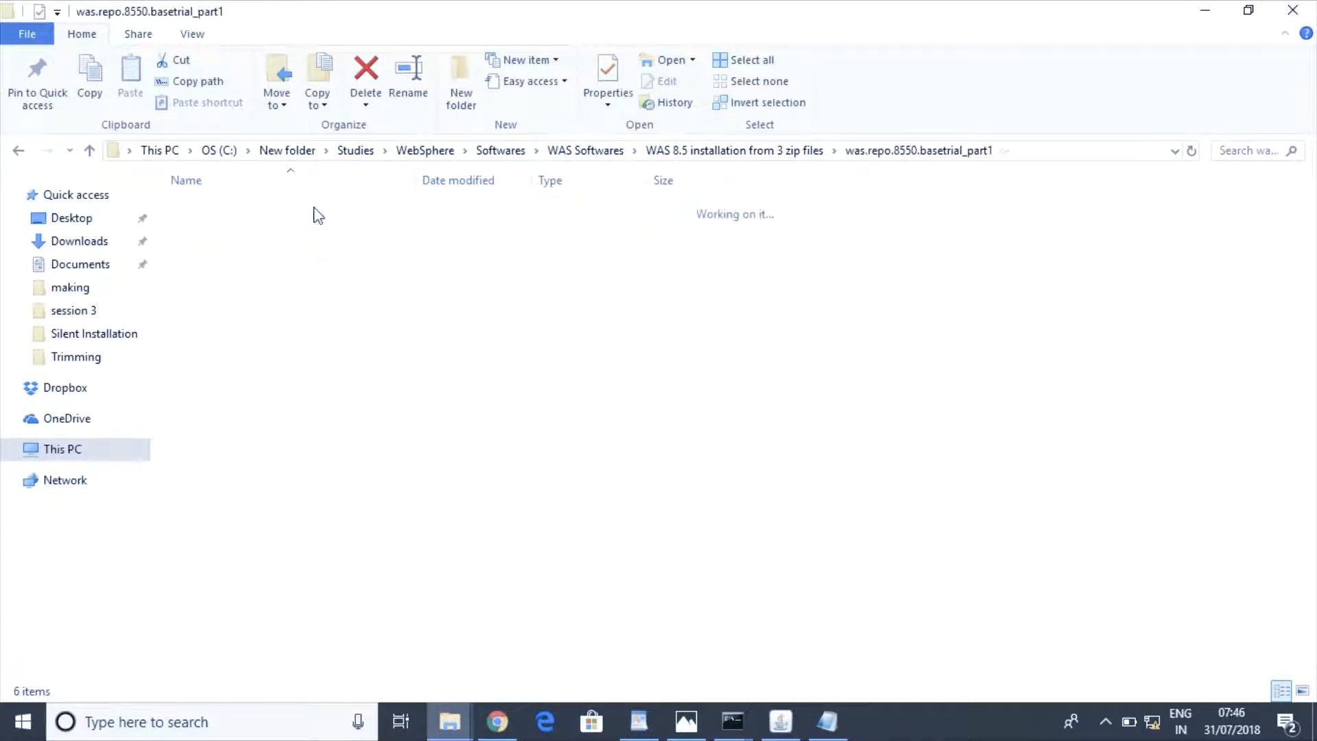
pyautogui.click(784, 155)
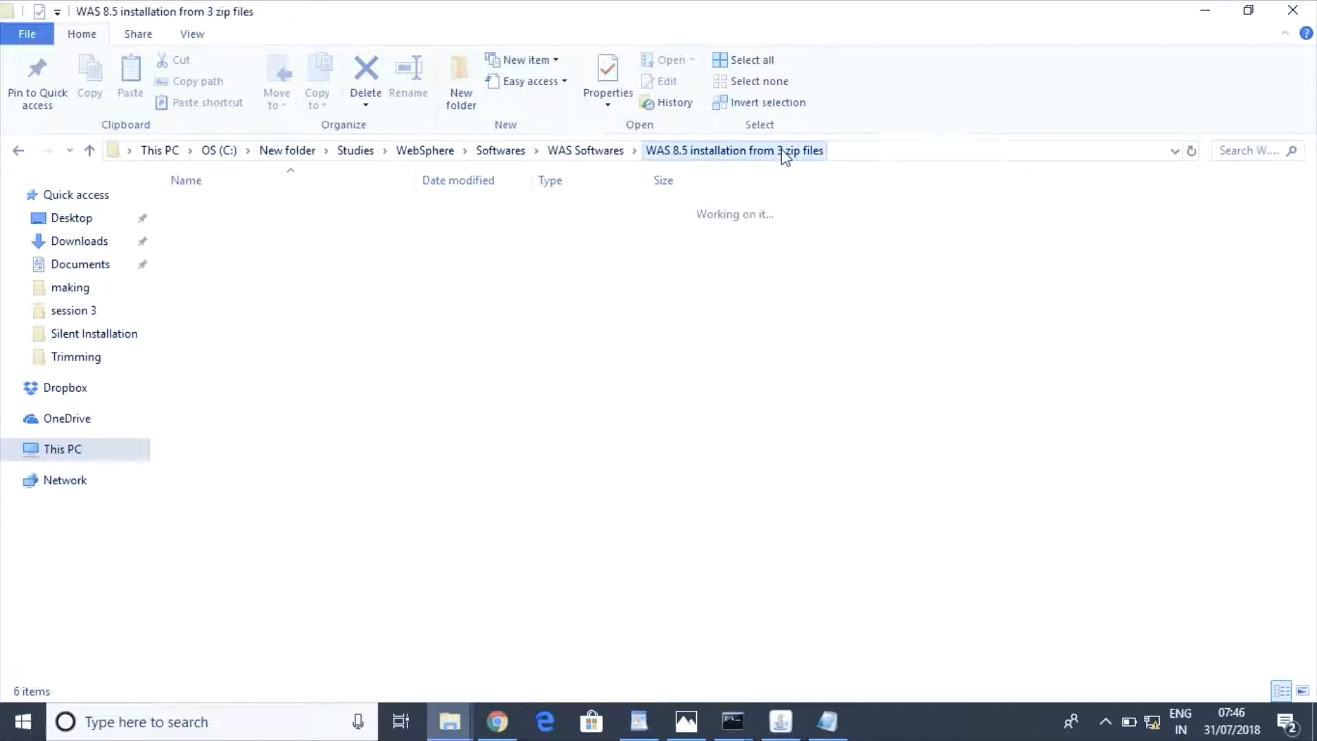
pyautogui.click(345, 479)
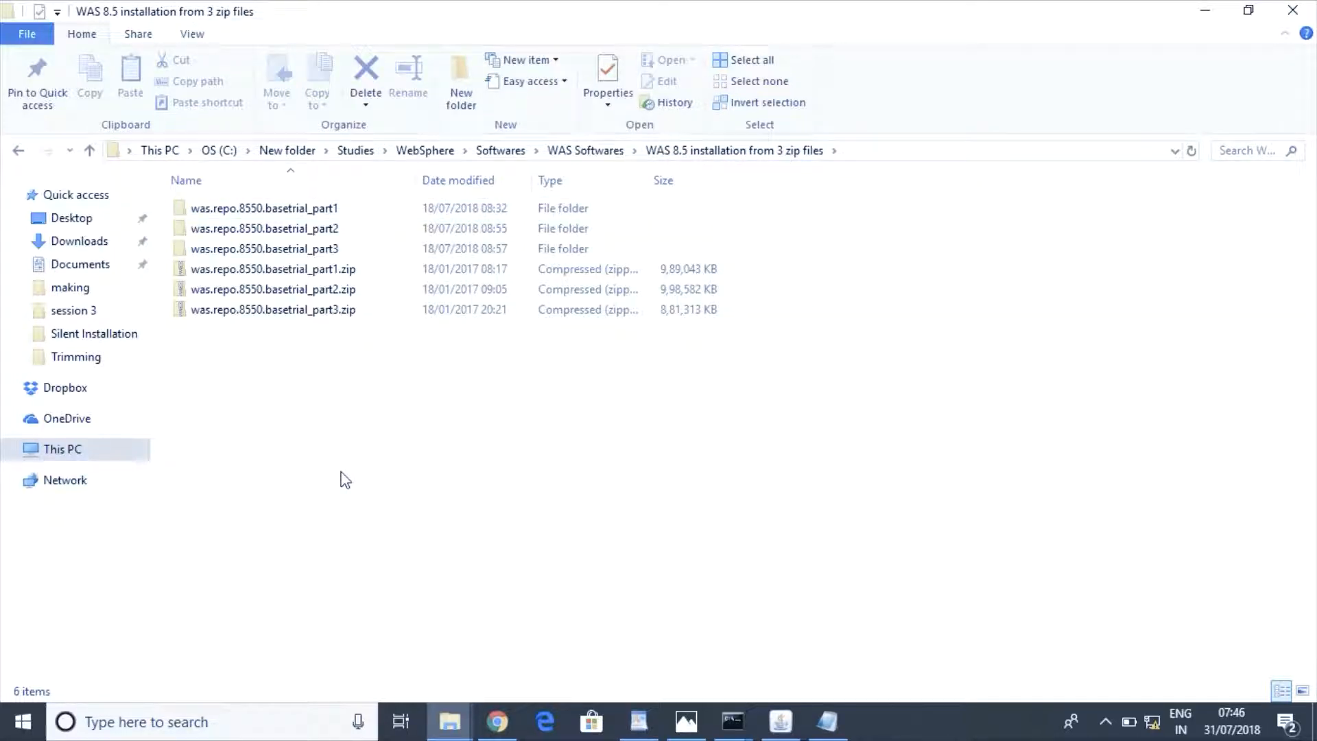
# - Rename the folder was.repo.8550.basetrial_part1 to was.repo.8550.basetrial_part
pyautogui.rightClick(342, 211)
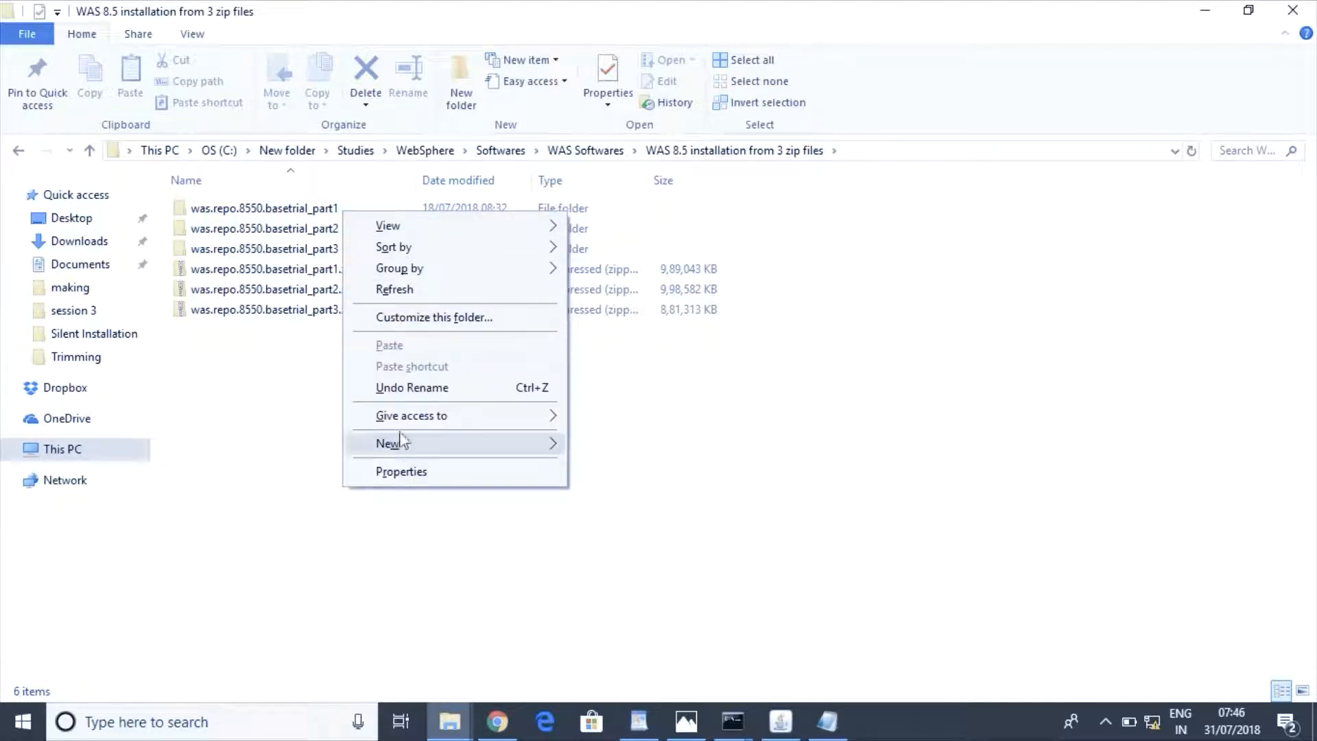
pyautogui.click(276, 437)
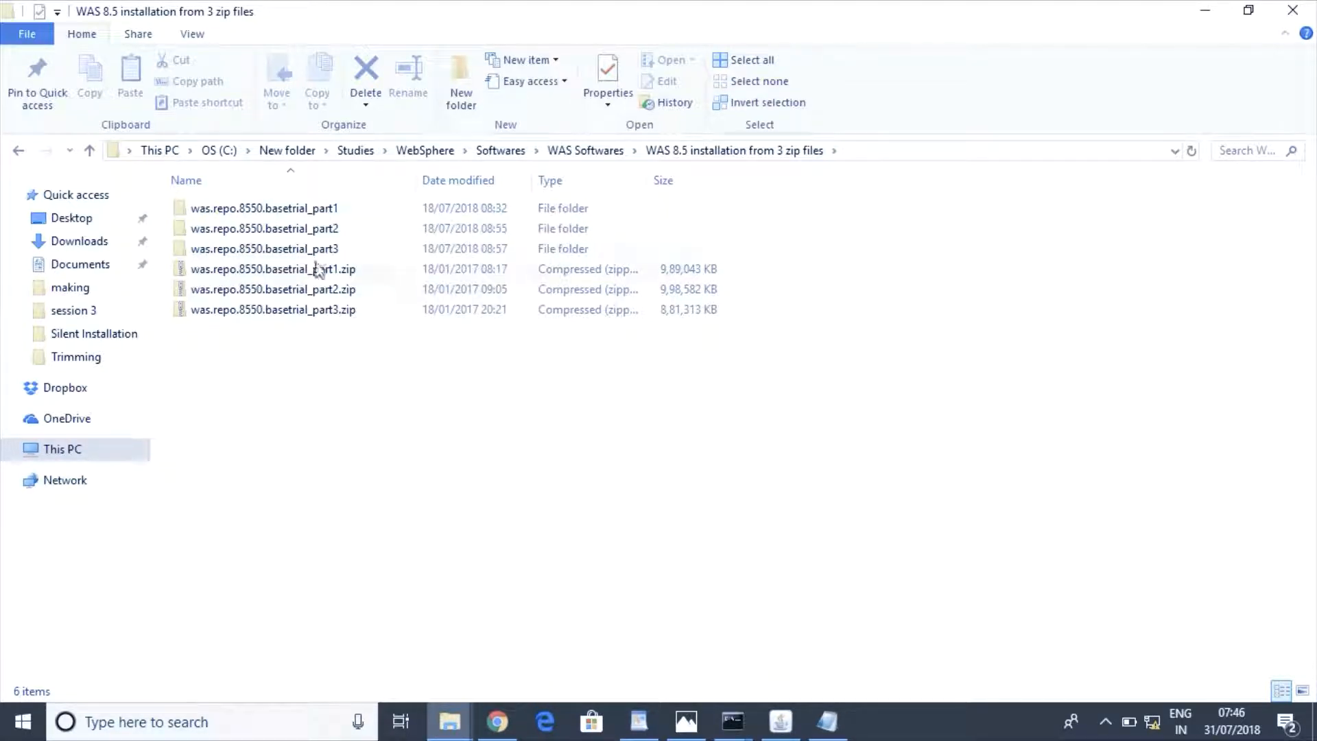
pyautogui.rightClick(289, 214)
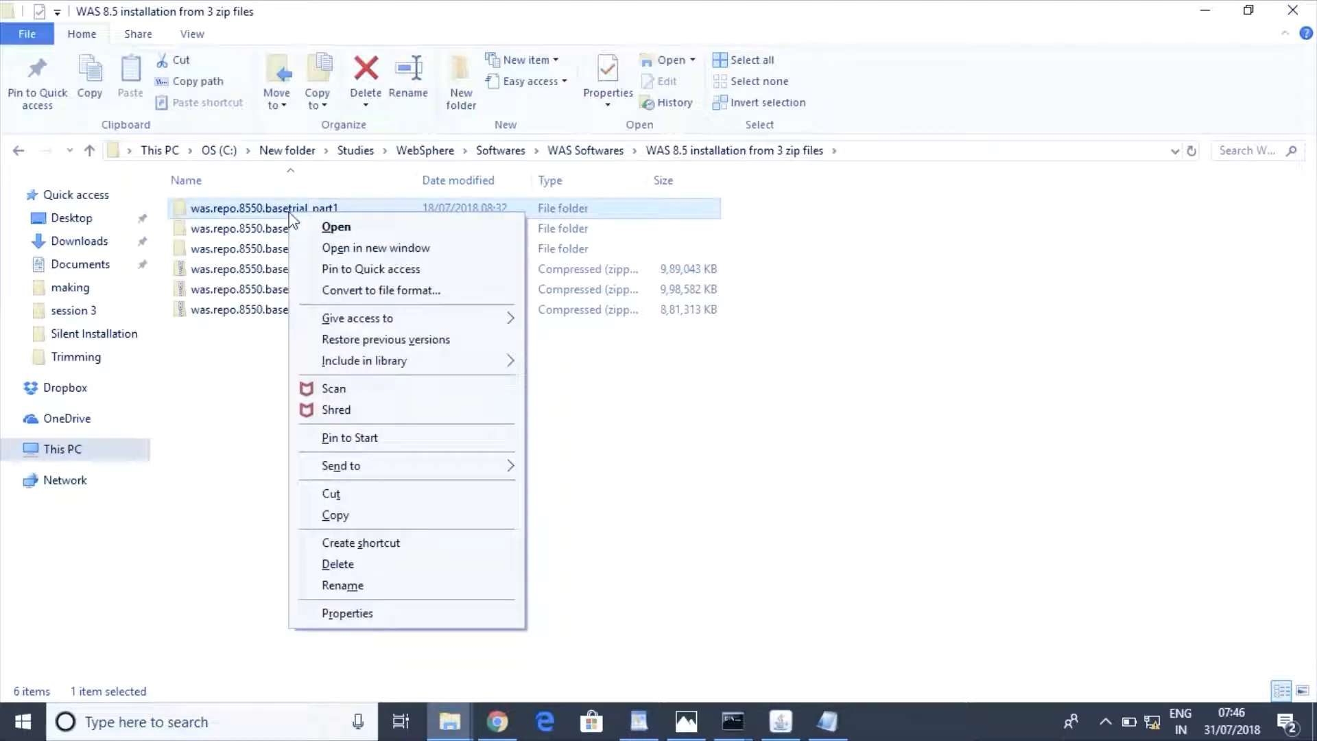
pyautogui.click(343, 585)
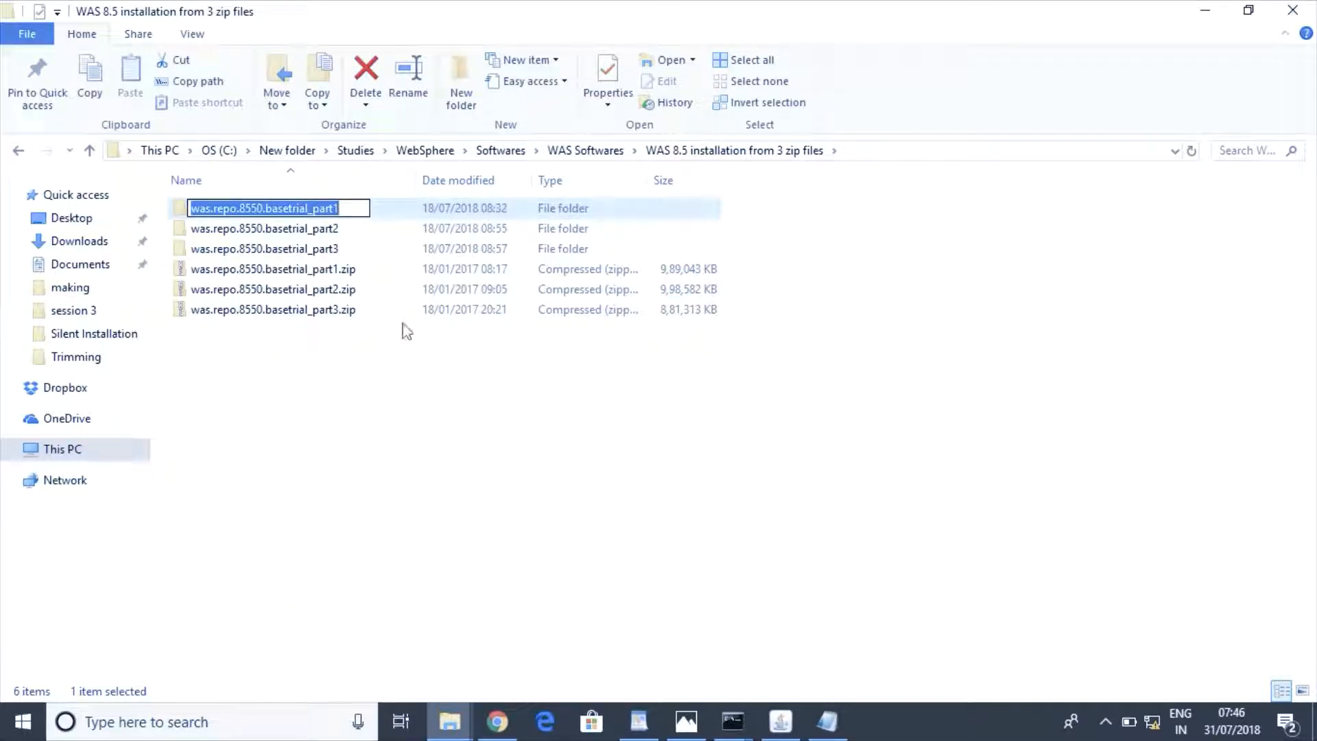
pyautogui.click(354, 207)
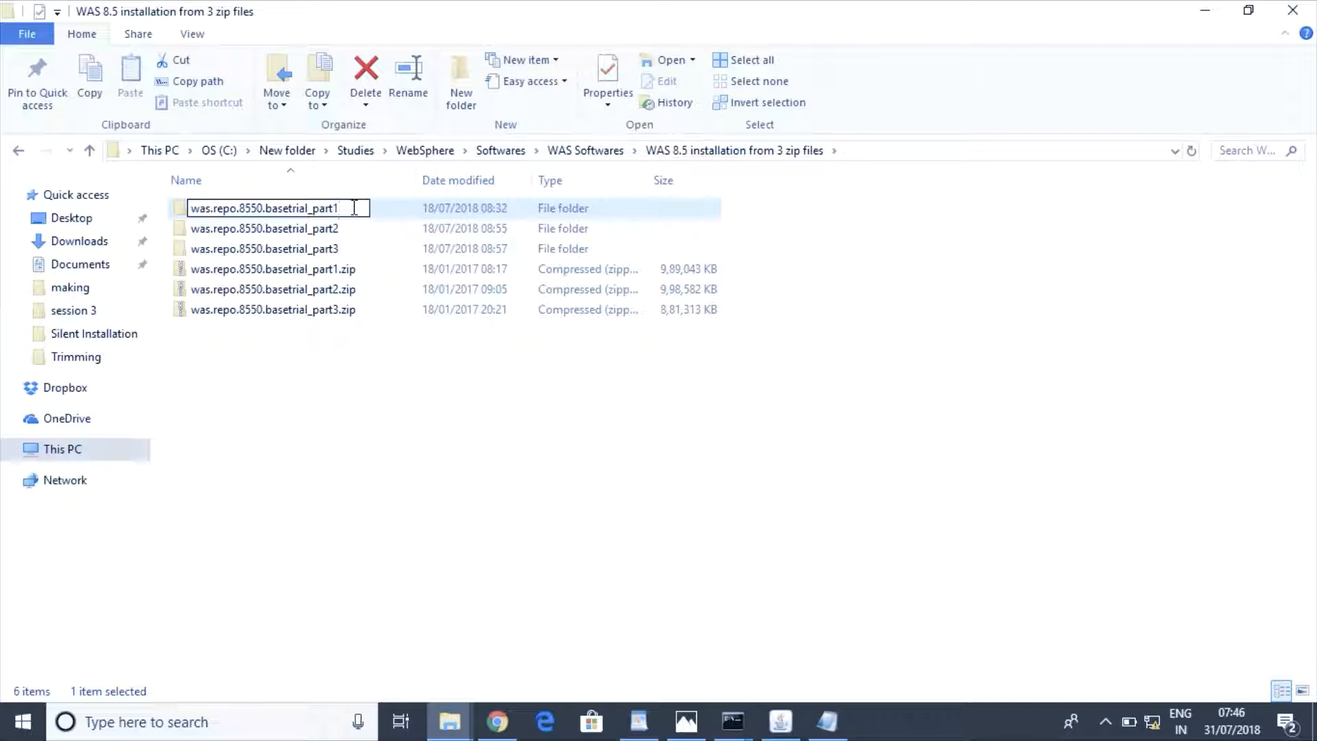
pyautogui.press('BackSpace')
pyautogui.click(289, 450)
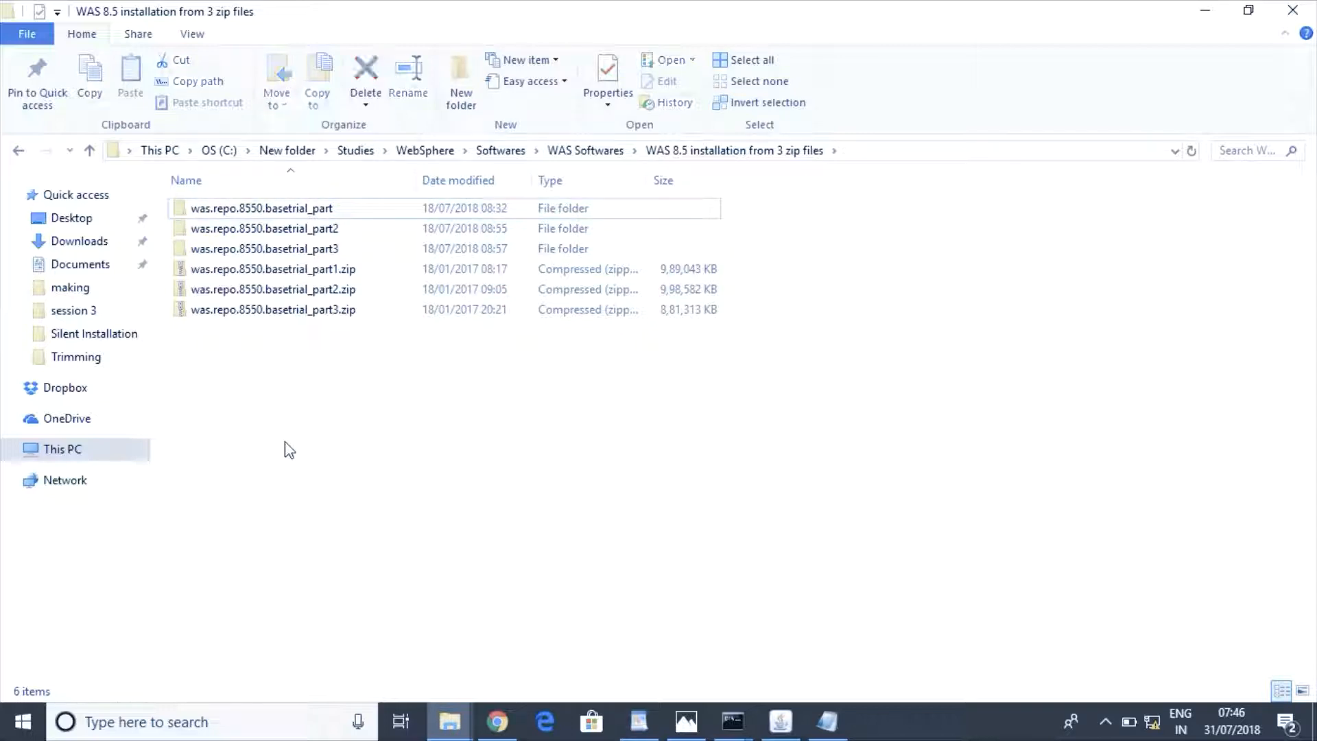
# - Rename the folder was.repo.8550.basetrial_part2 to was.repo.8550.basetrial_part and accept merging it with the existing folder
pyautogui.rightClick(336, 236)
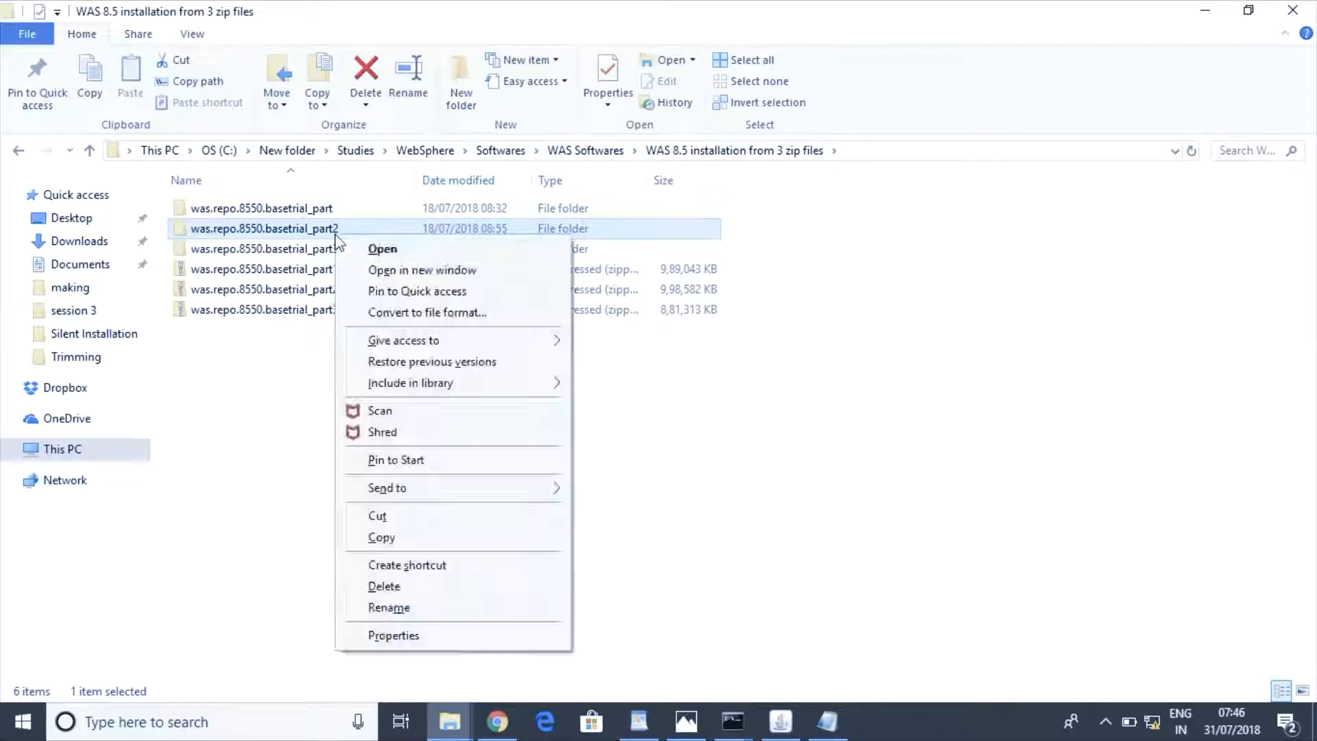
pyautogui.click(398, 610)
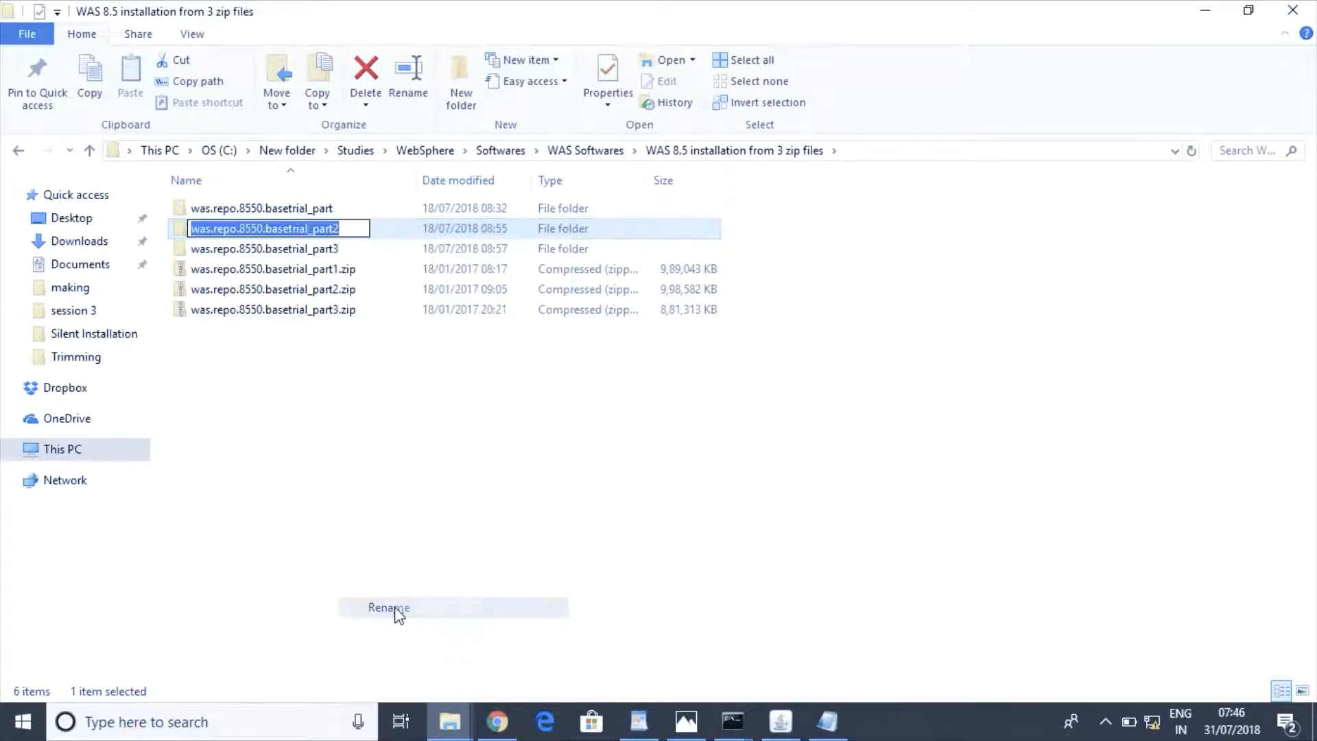
pyautogui.click(356, 229)
pyautogui.press('BackSpace')
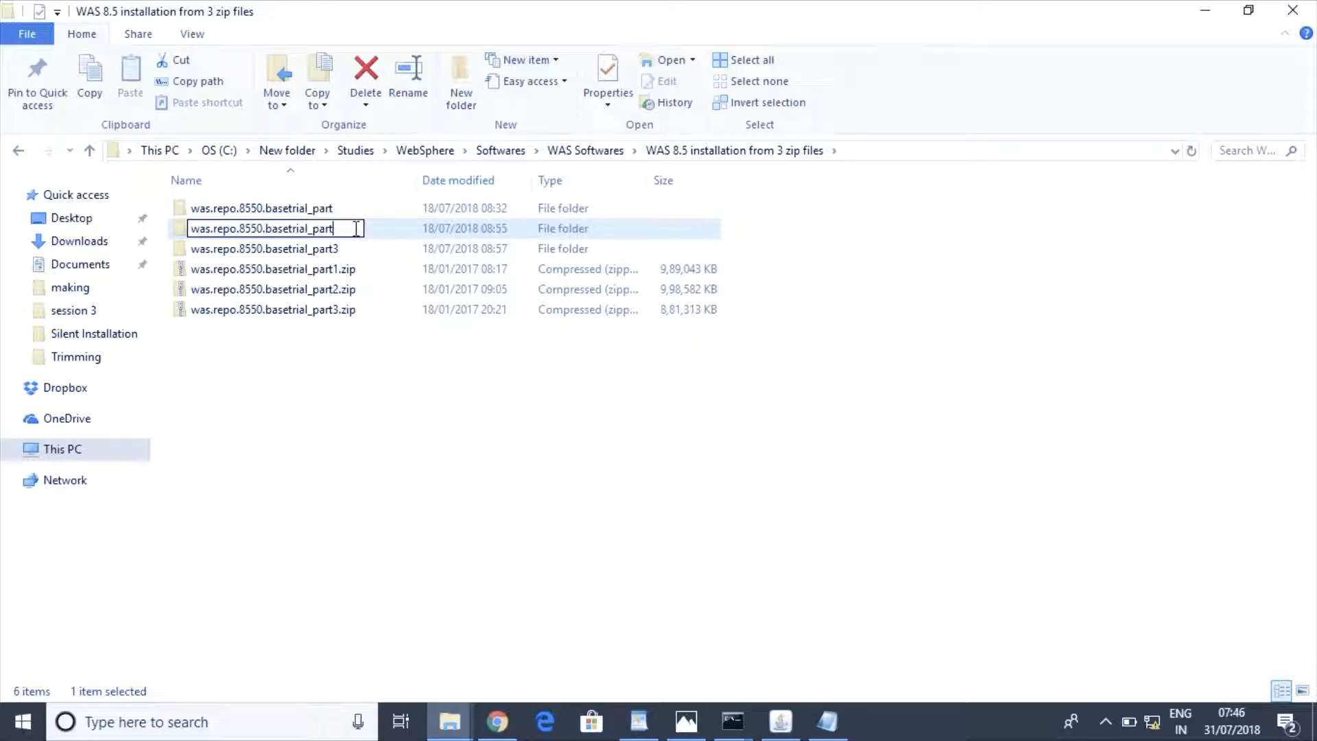
pyautogui.press('Return')
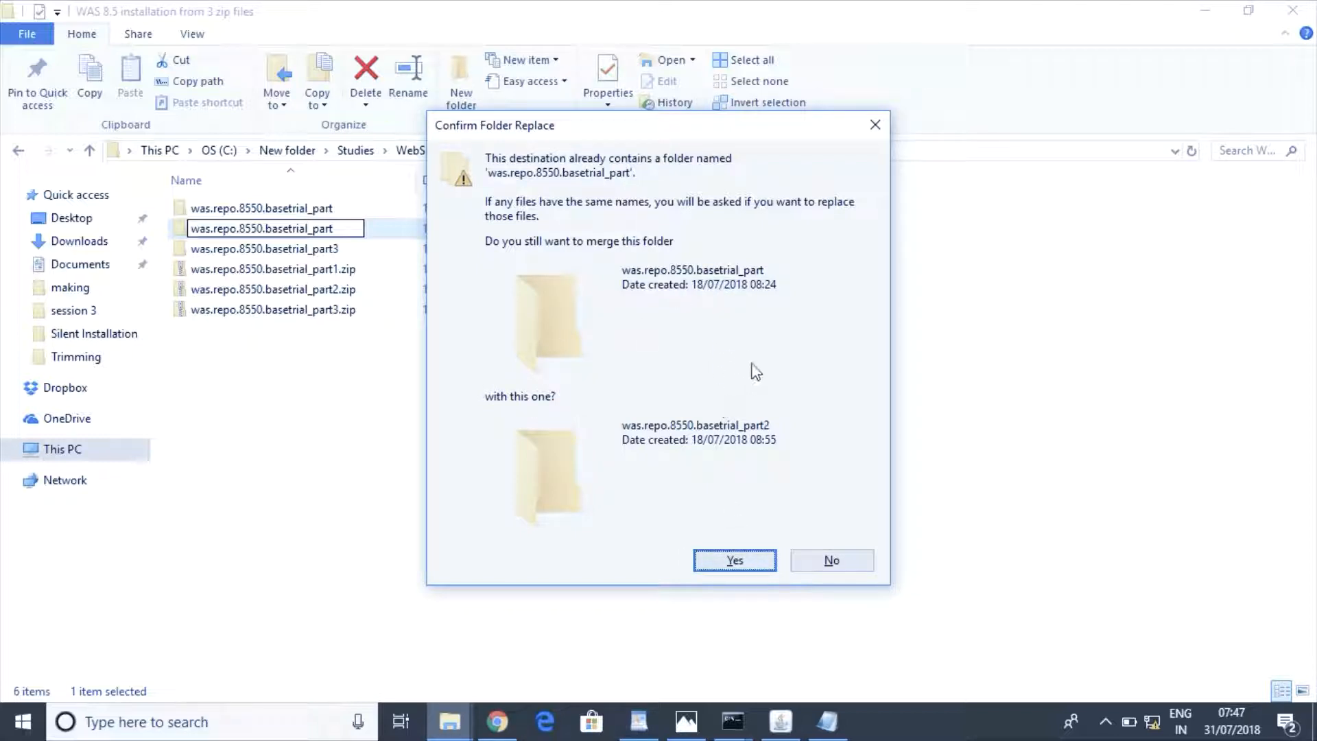
pyautogui.click(735, 561)
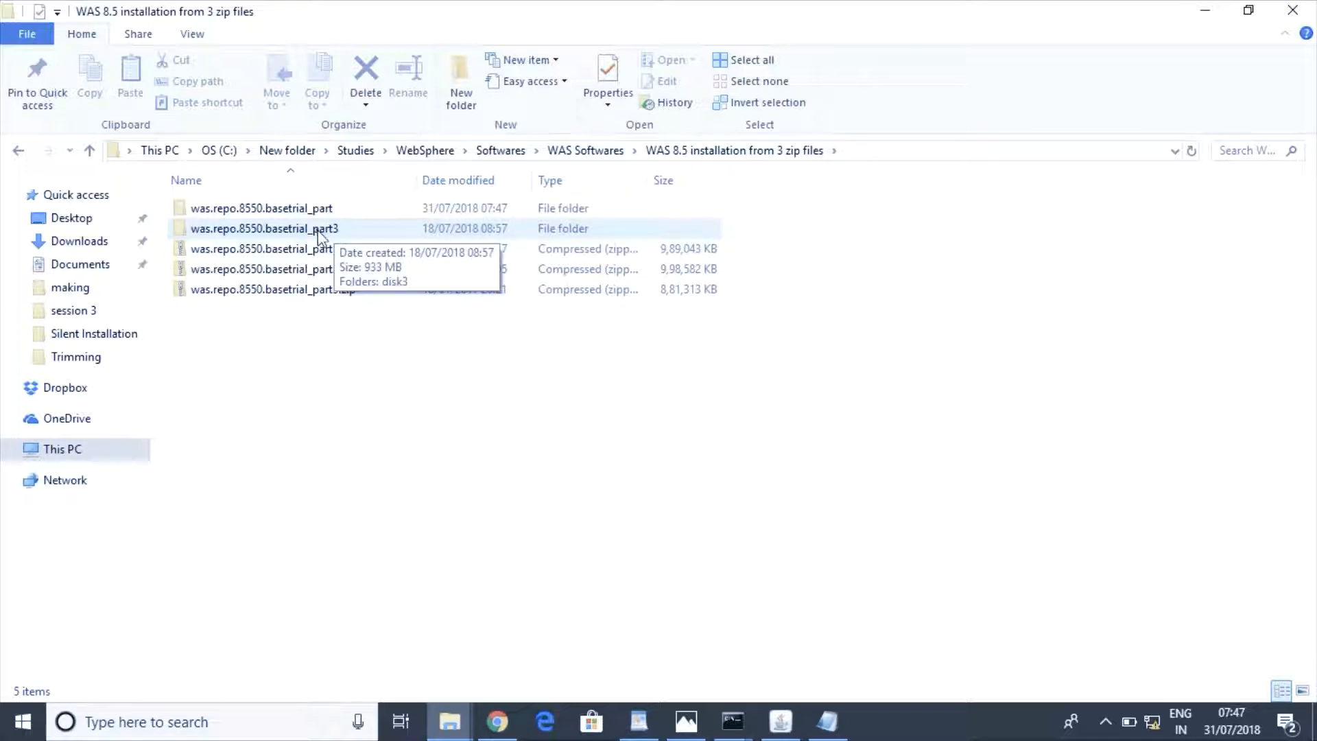
# - Rename the folder was.repo.8550.basetrial_part3 to was.repo.8550.basetrial_part and accept merging it with the existing folder
pyautogui.rightClick(320, 235)
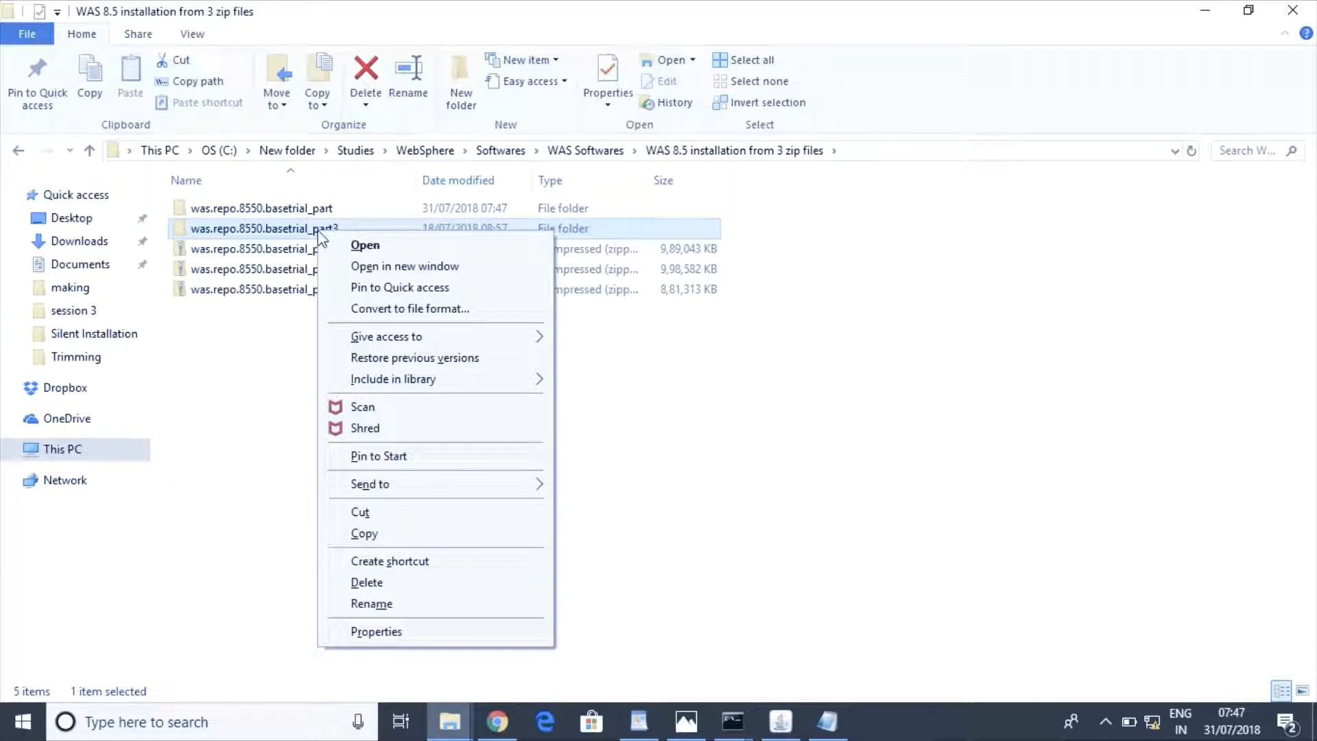
pyautogui.click(376, 604)
pyautogui.click(353, 229)
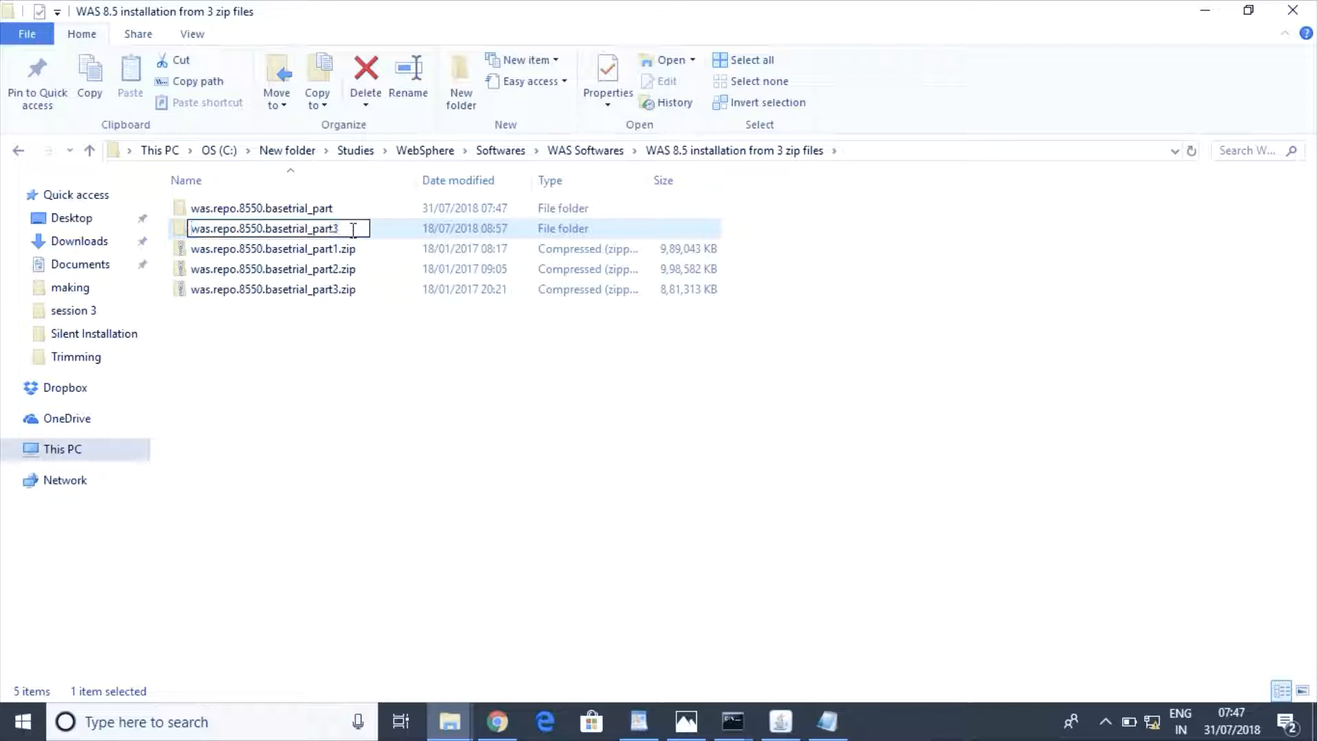
pyautogui.press('BackSpace')
pyautogui.press('Return')
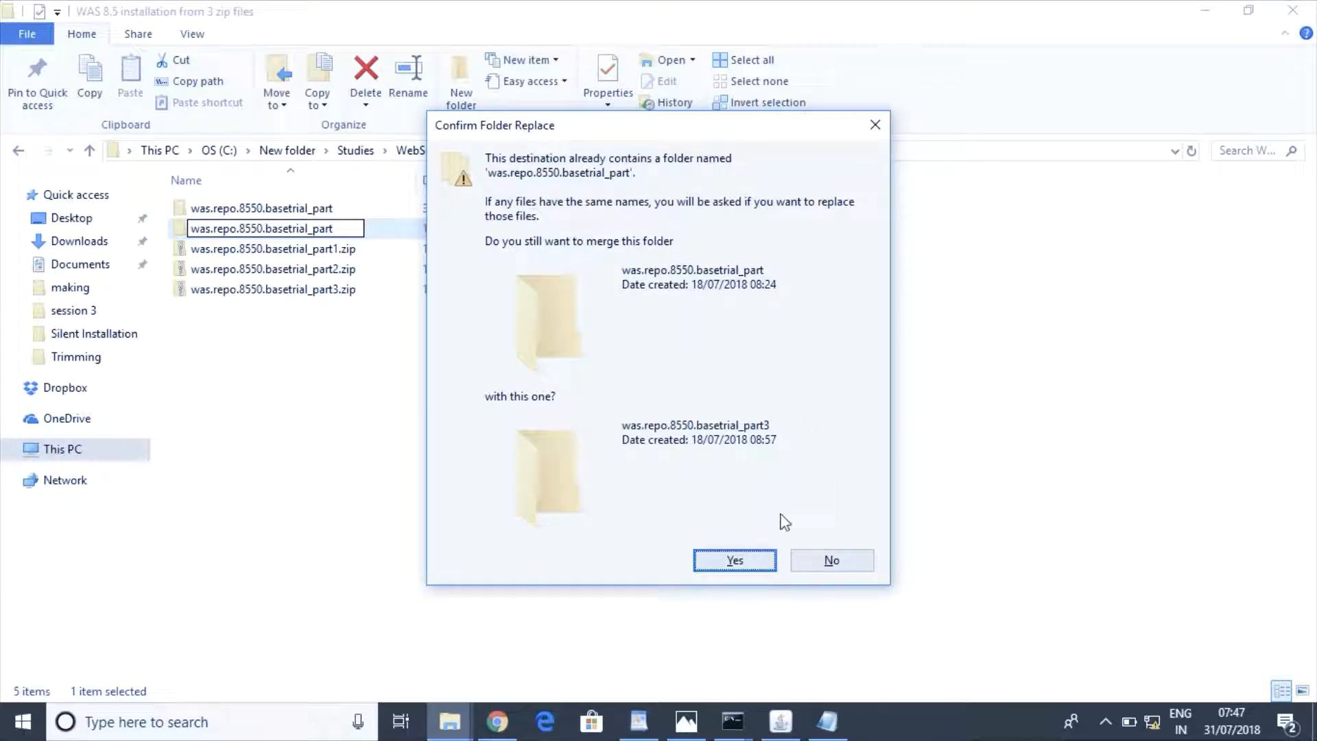
pyautogui.click(734, 561)
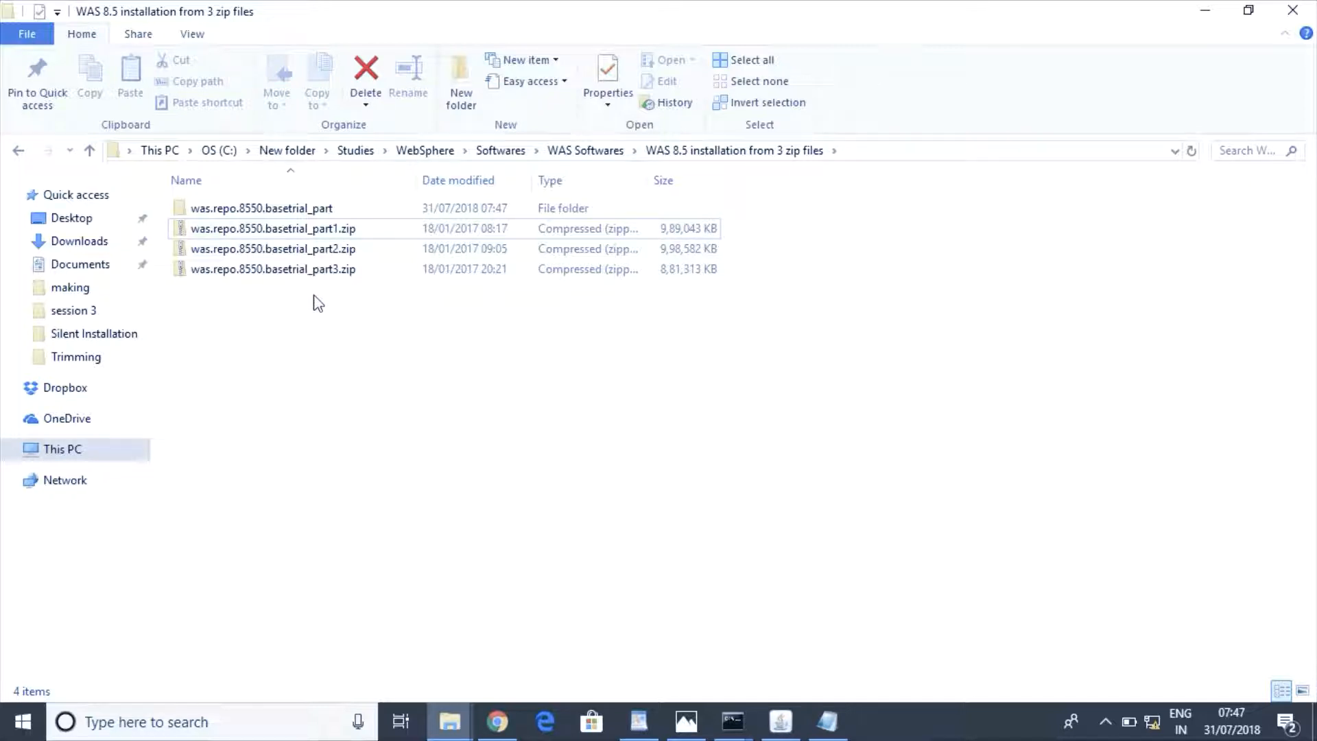
# - Check the contents of the merged was.repo.8550.basetrial_part folder, then switch to the Silent Installation.rtf notes in WordPad
pyautogui.doubleClick(306, 209)
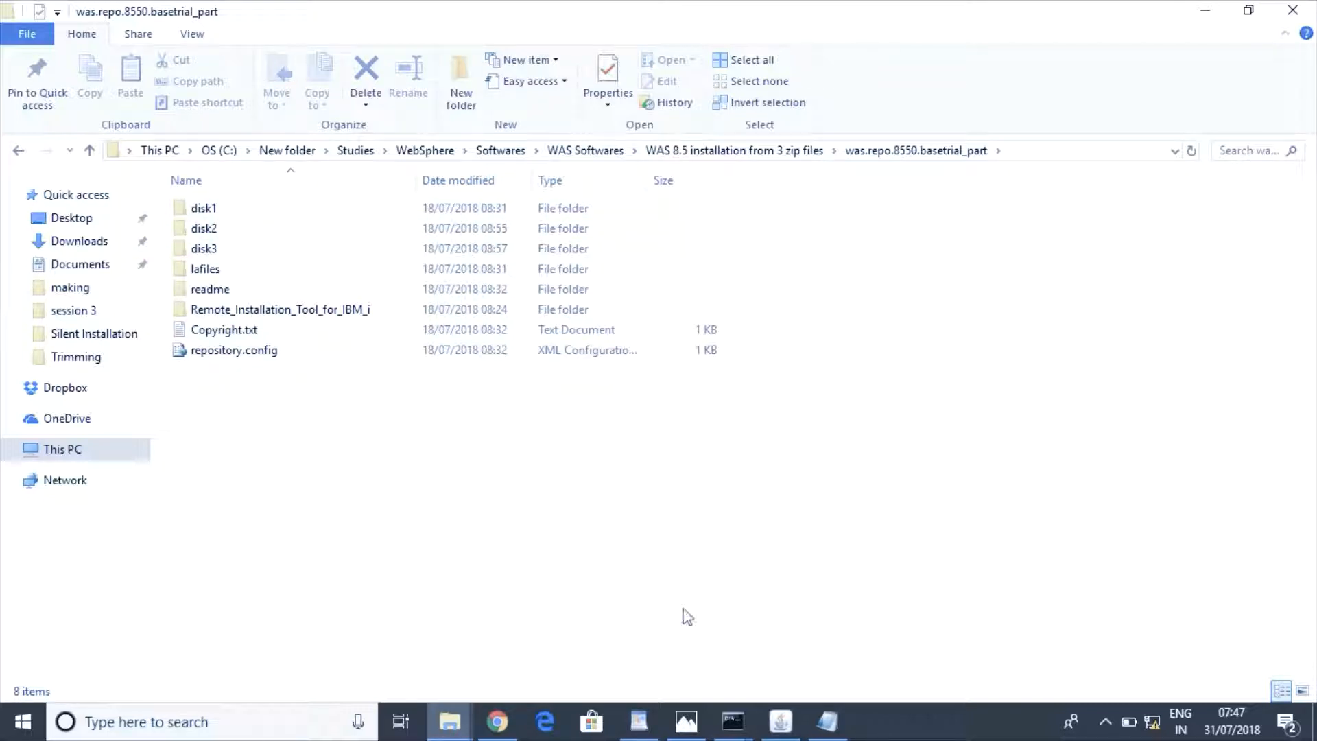
pyautogui.click(767, 156)
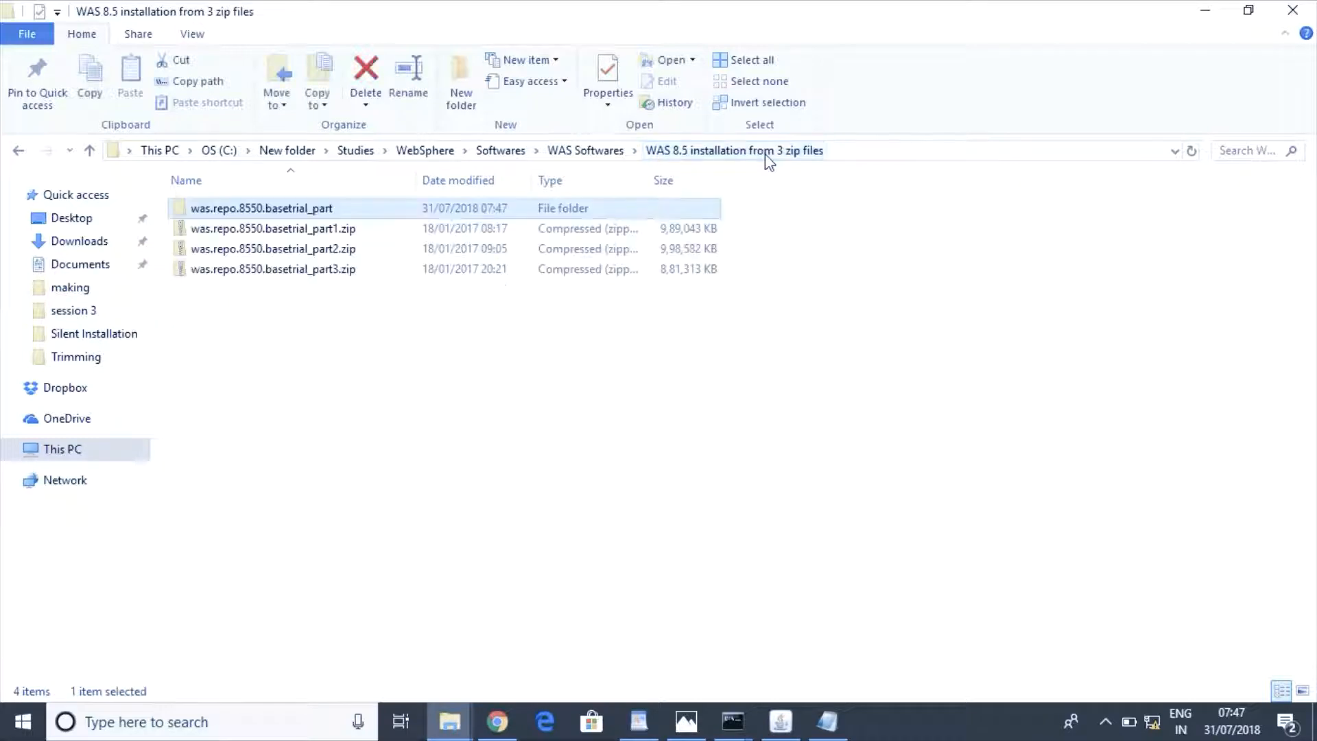
pyautogui.moveTo(403, 464); pyautogui.dragTo(669, 679)
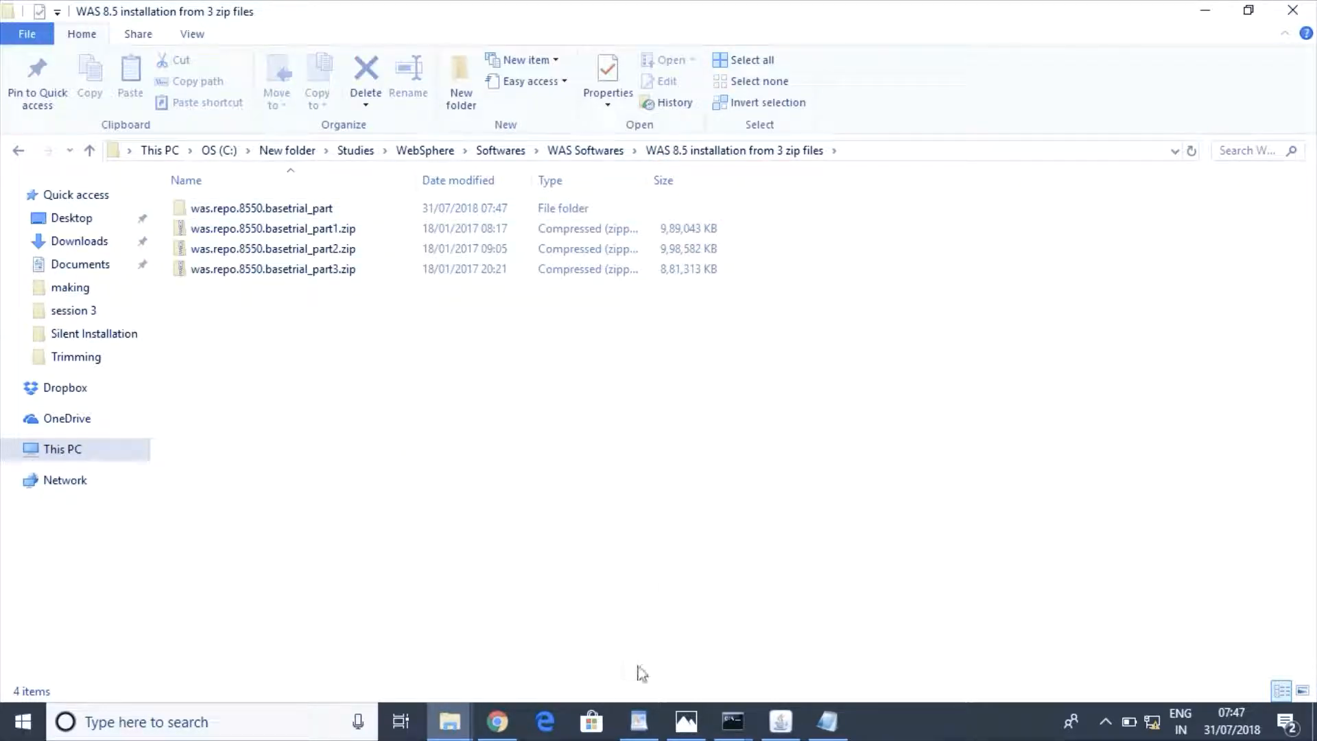
pyautogui.click(639, 721)
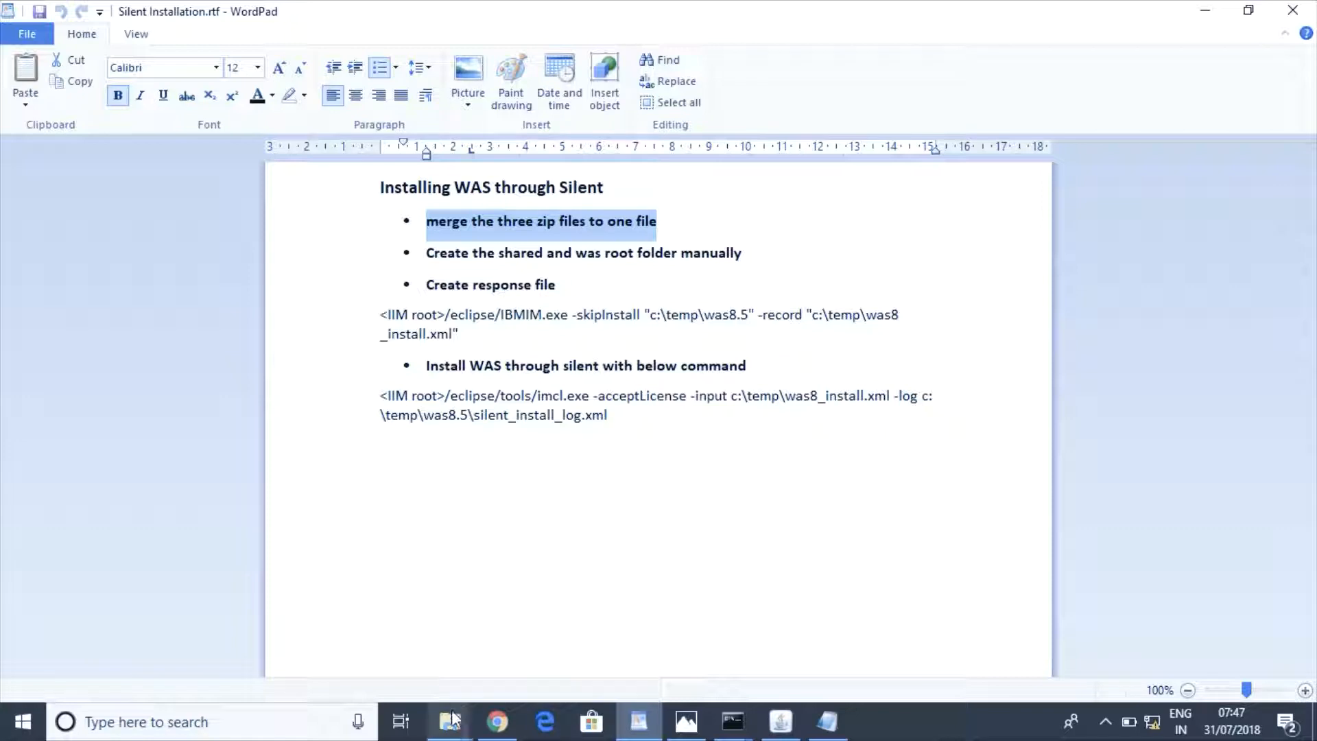
# - Switch to the IBM folder in File Explorer, inspect WebSphere\AppServer and return to the IBM folder
pyautogui.moveTo(451, 733)
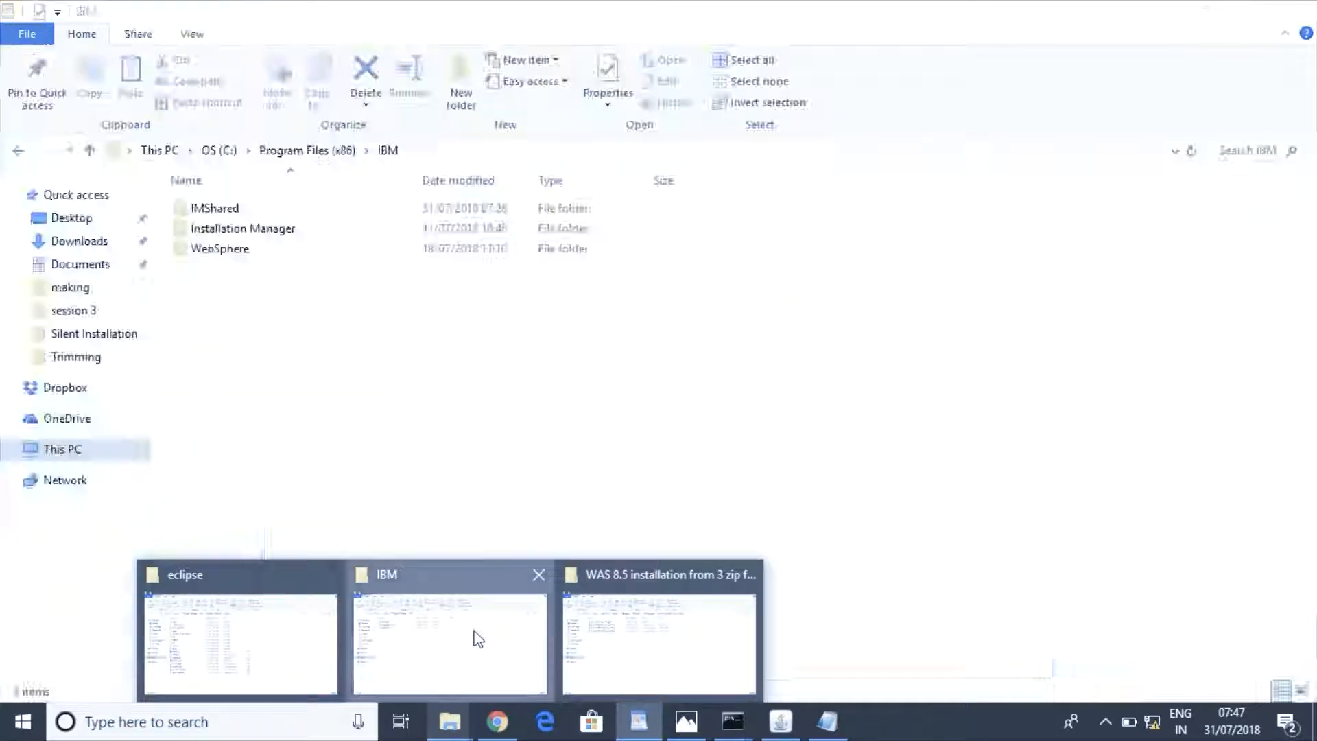
pyautogui.click(476, 634)
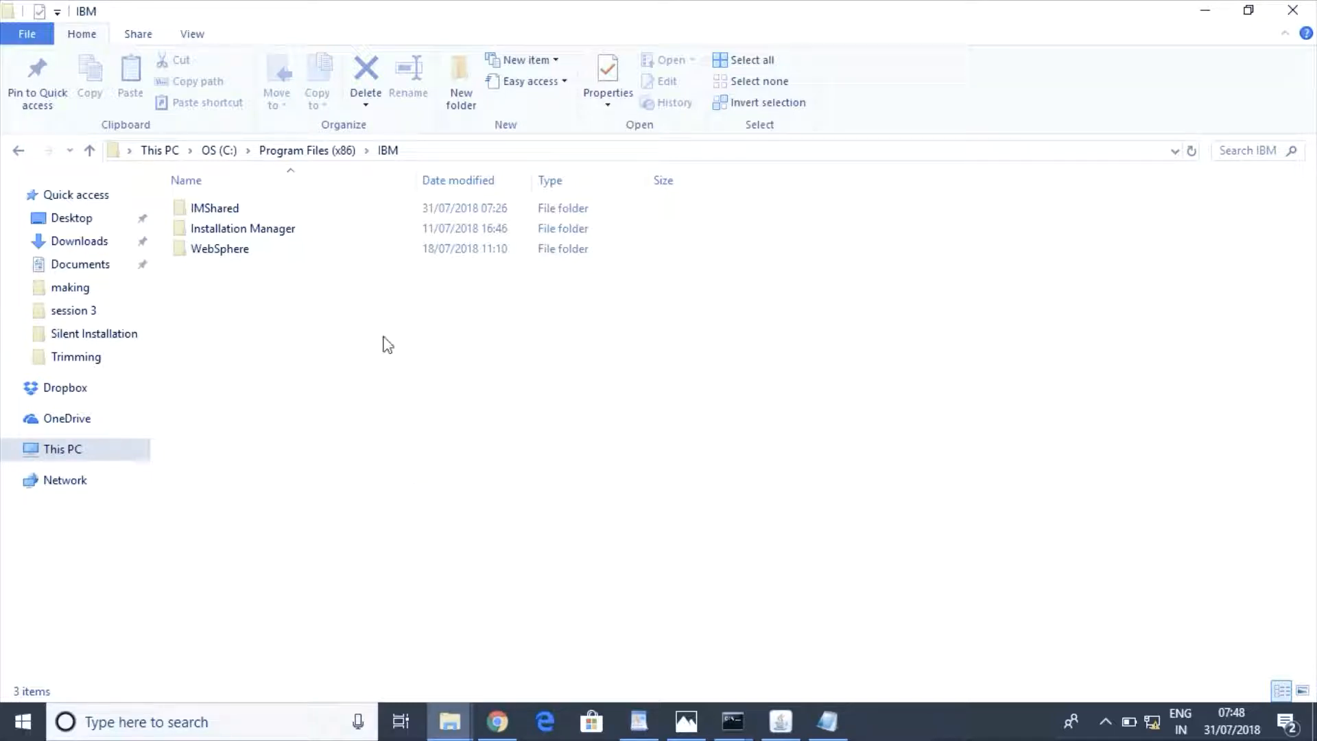
pyautogui.doubleClick(210, 251)
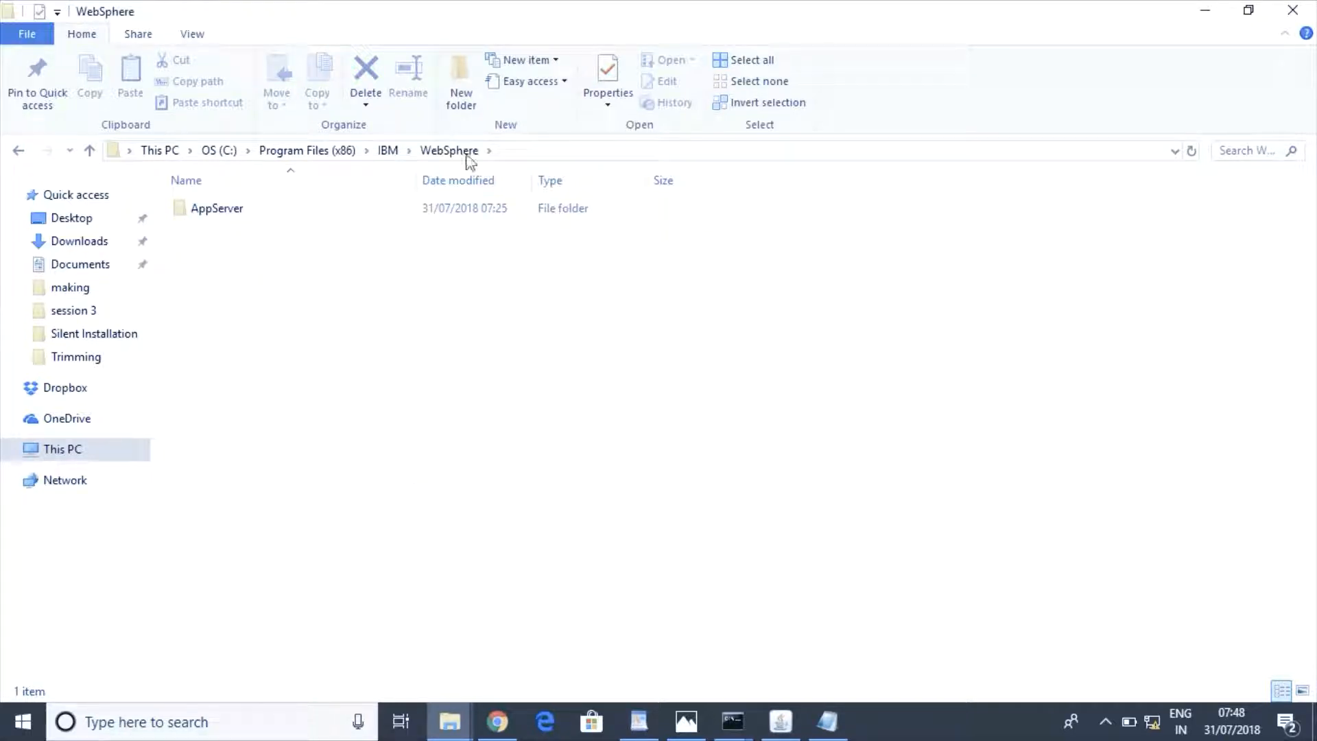
pyautogui.doubleClick(225, 209)
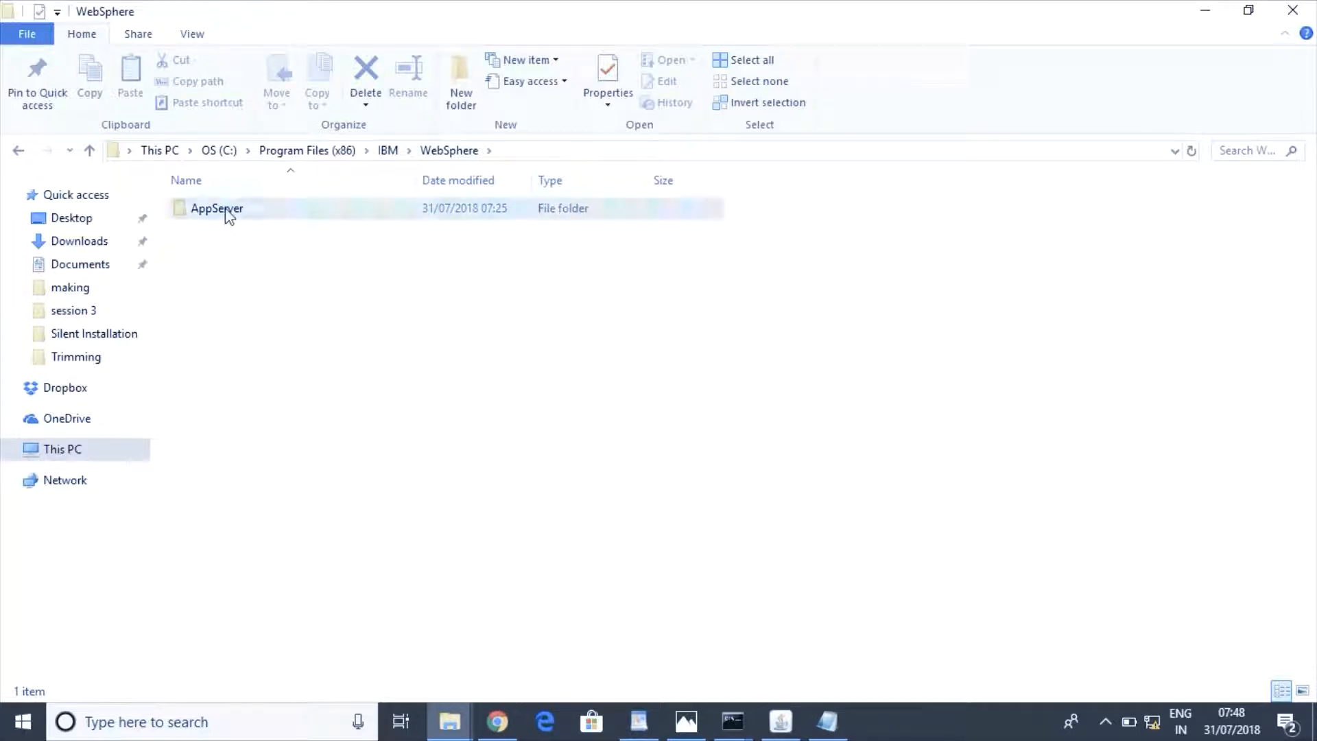
pyautogui.click(579, 152)
pyautogui.click(276, 291)
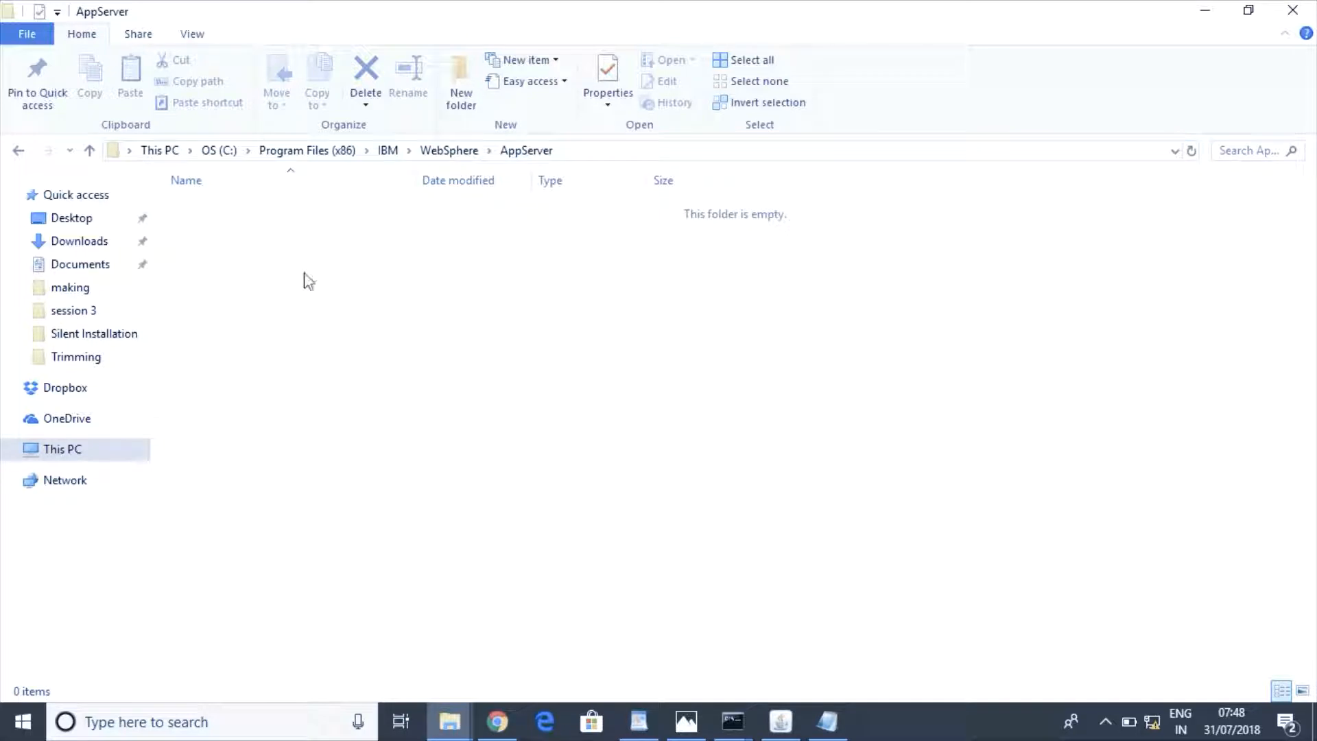
pyautogui.click(388, 150)
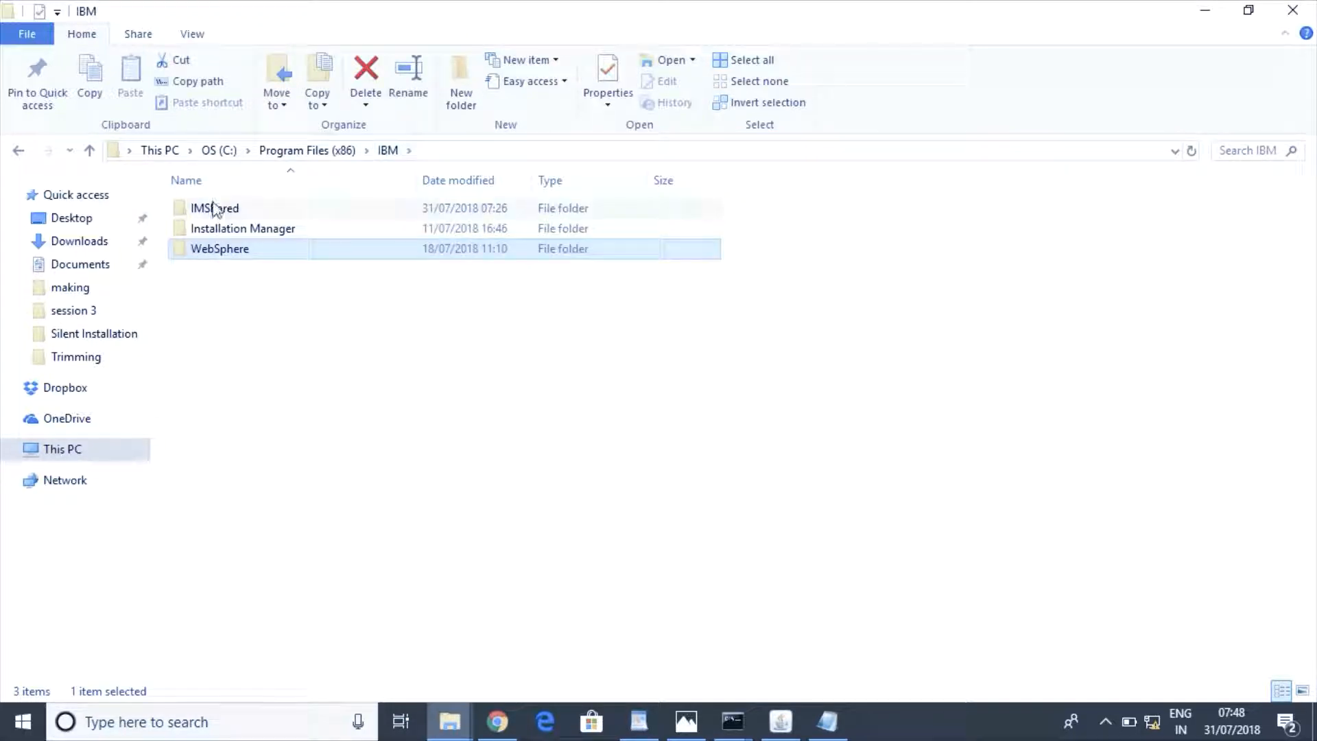
# - Create a new folder named xyz inside the IMShared folder
pyautogui.doubleClick(214, 208)
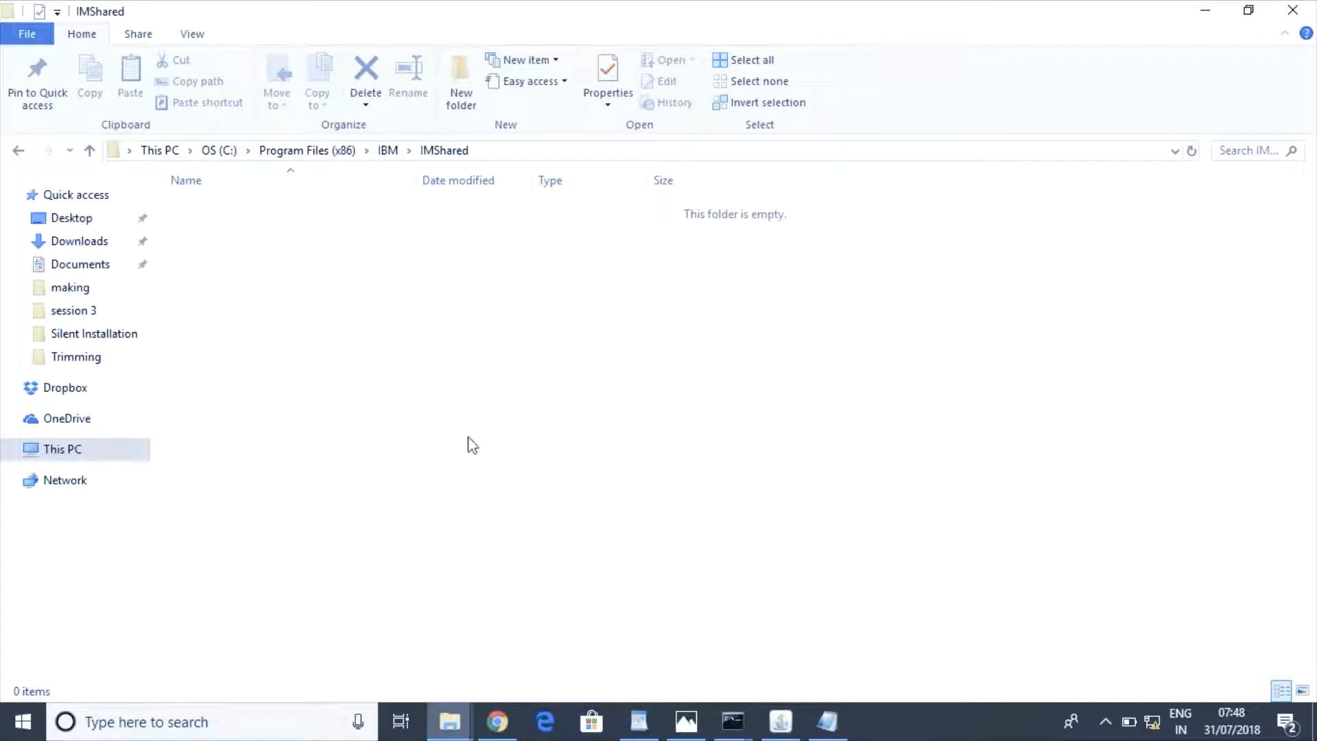
pyautogui.rightClick(265, 271)
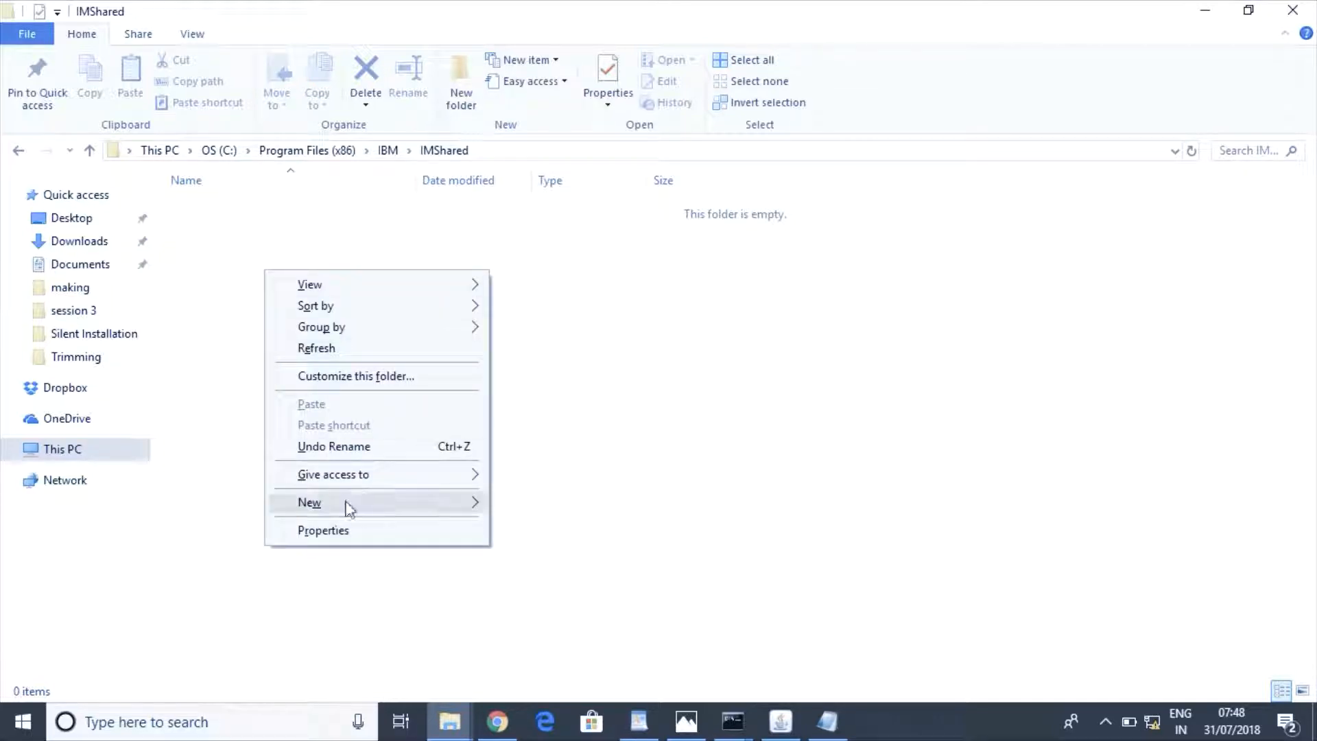
pyautogui.moveTo(348, 508)
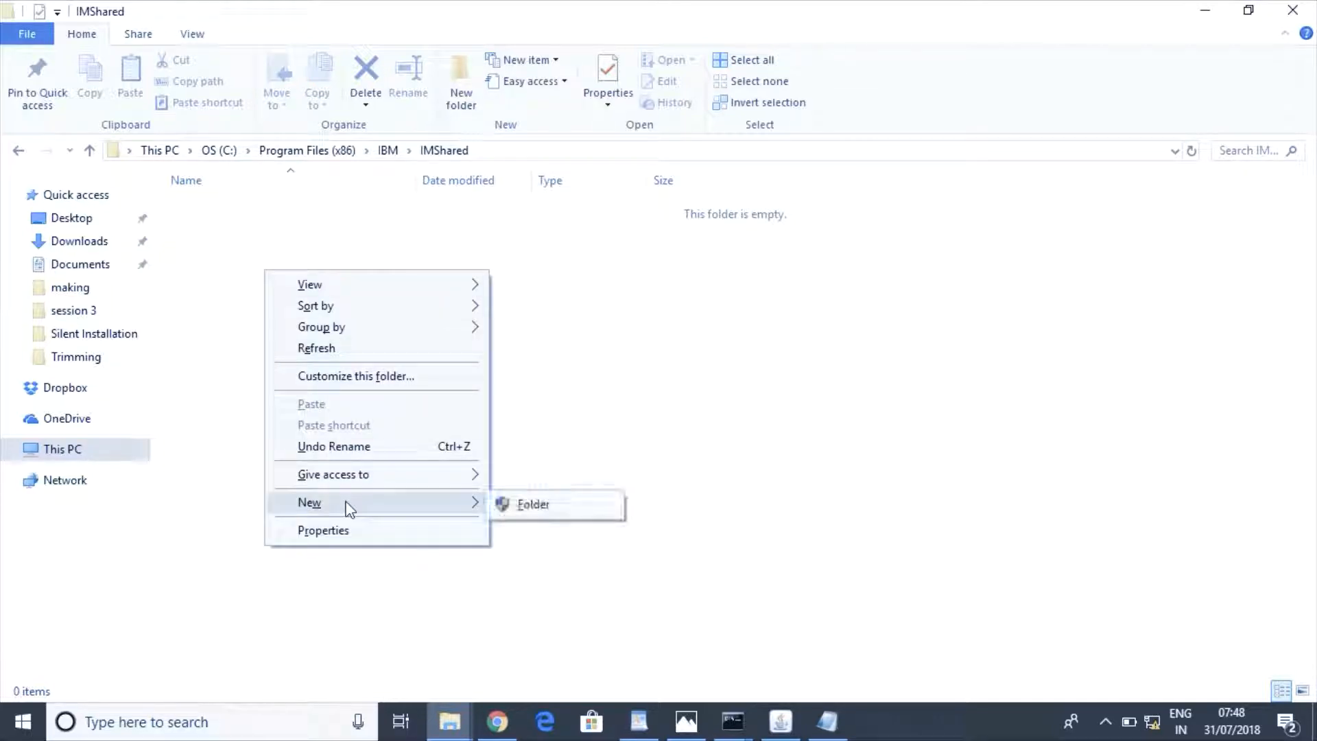
pyautogui.click(529, 504)
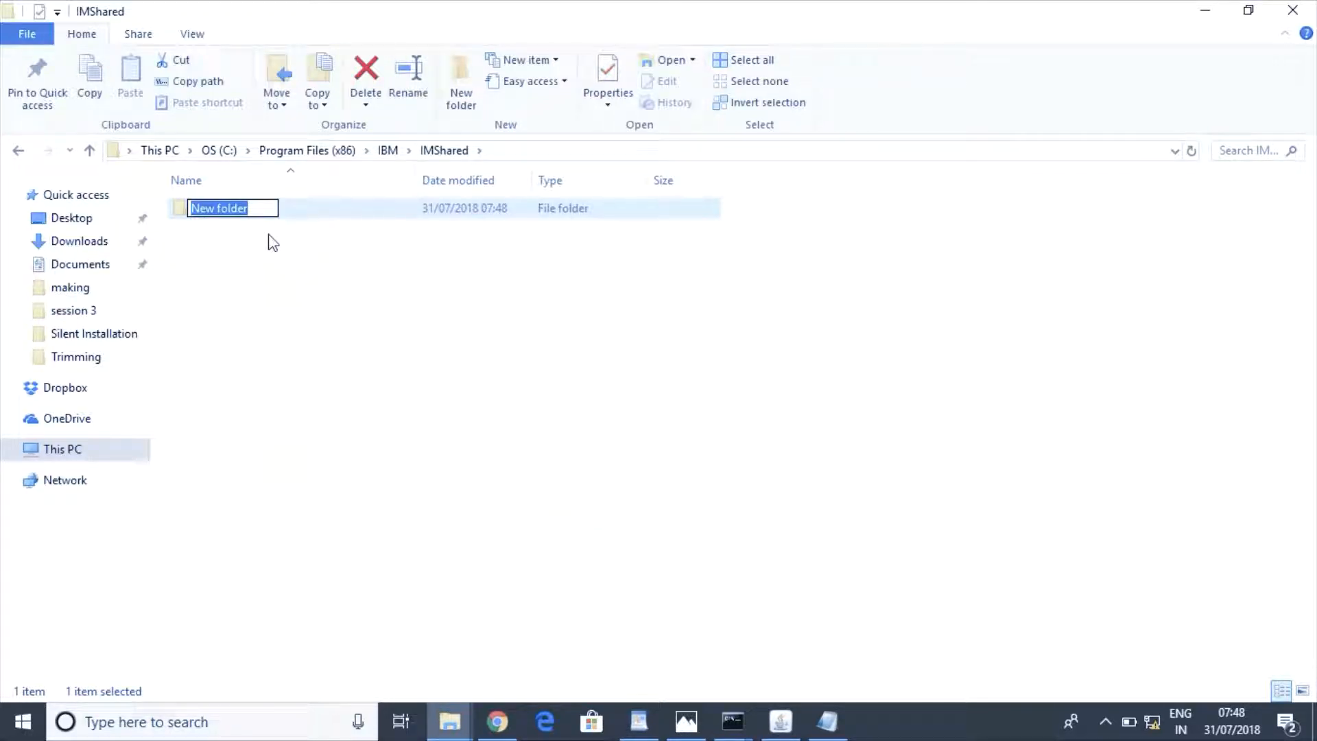
pyautogui.write('y=x')
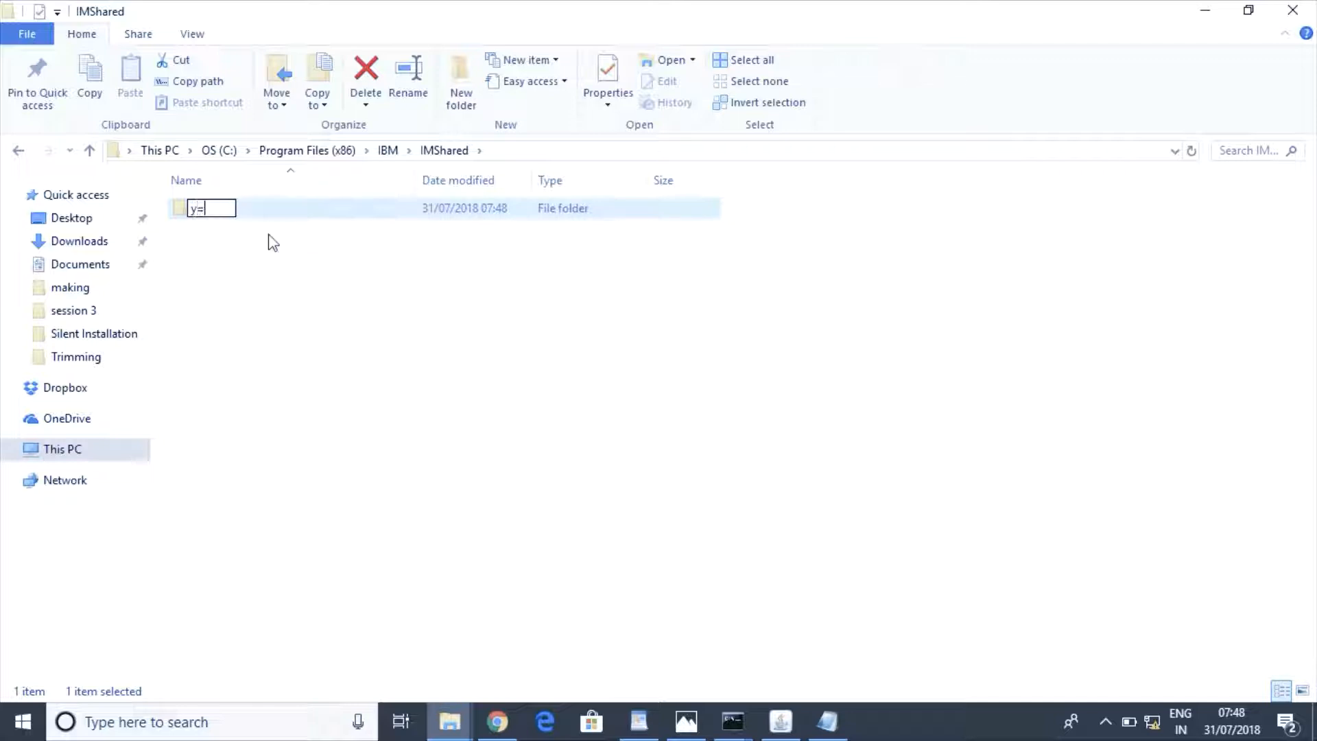
pyautogui.press('BackSpace')
pyautogui.press('BackSpace')
pyautogui.press('BackSpace')
pyautogui.write('xyz')
pyautogui.press('Return')
pyautogui.click(332, 297)
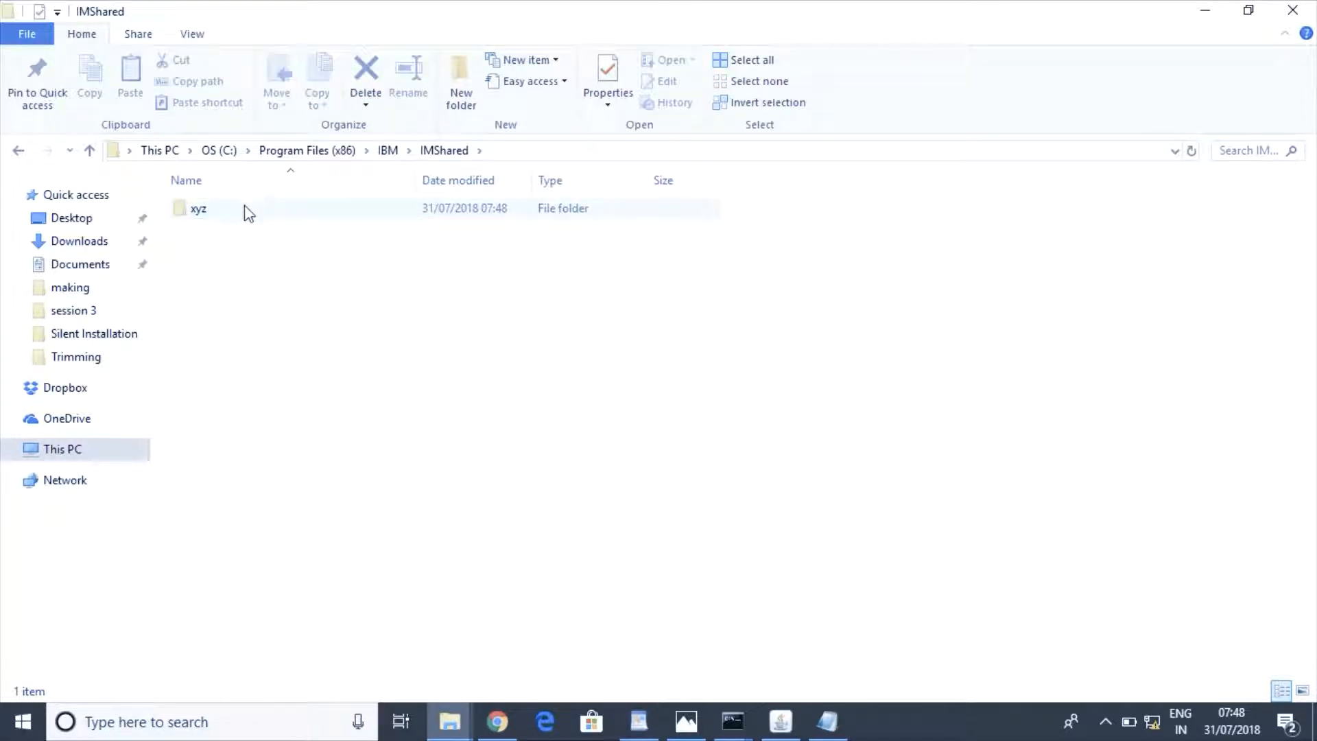
# - Permanently delete the xyz folder from IMShared and return to the IBM folder
pyautogui.click(228, 215)
pyautogui.hotkey('shift', 'Delete')
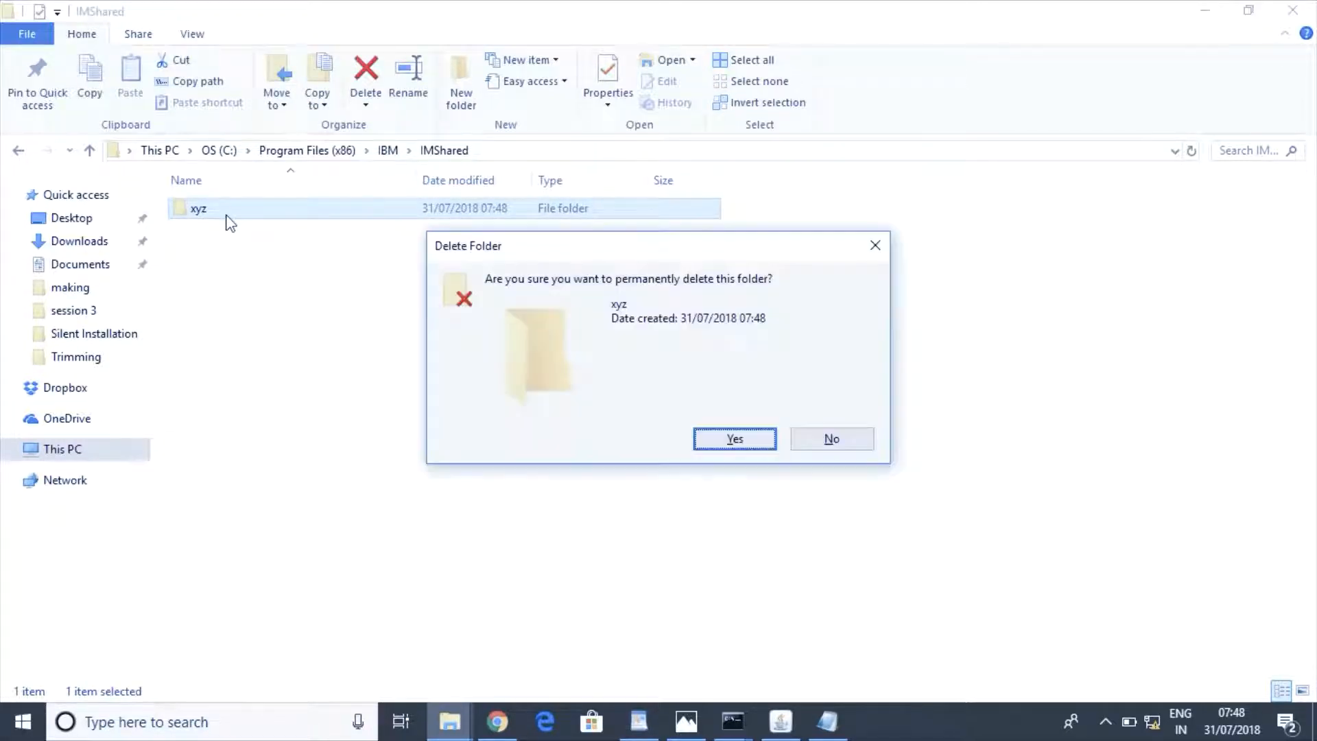
pyautogui.press('Return')
pyautogui.click(597, 234)
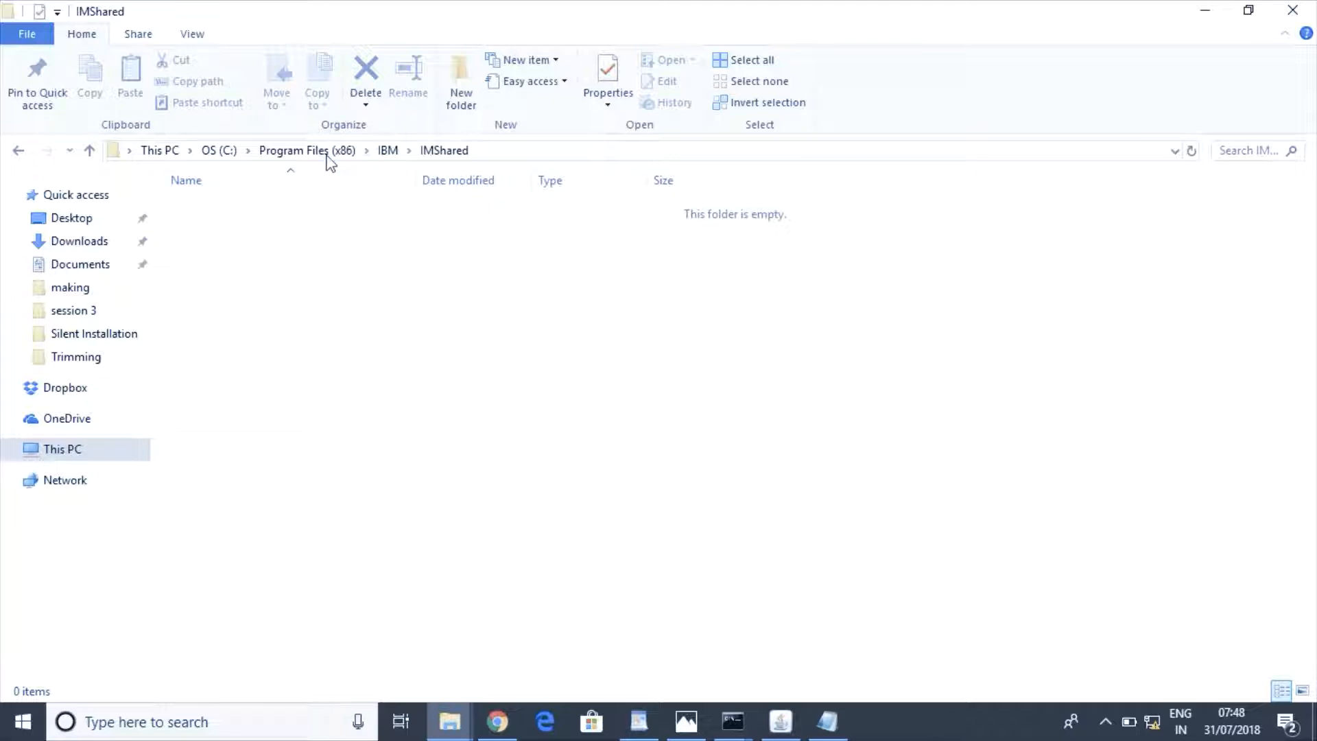
pyautogui.click(389, 153)
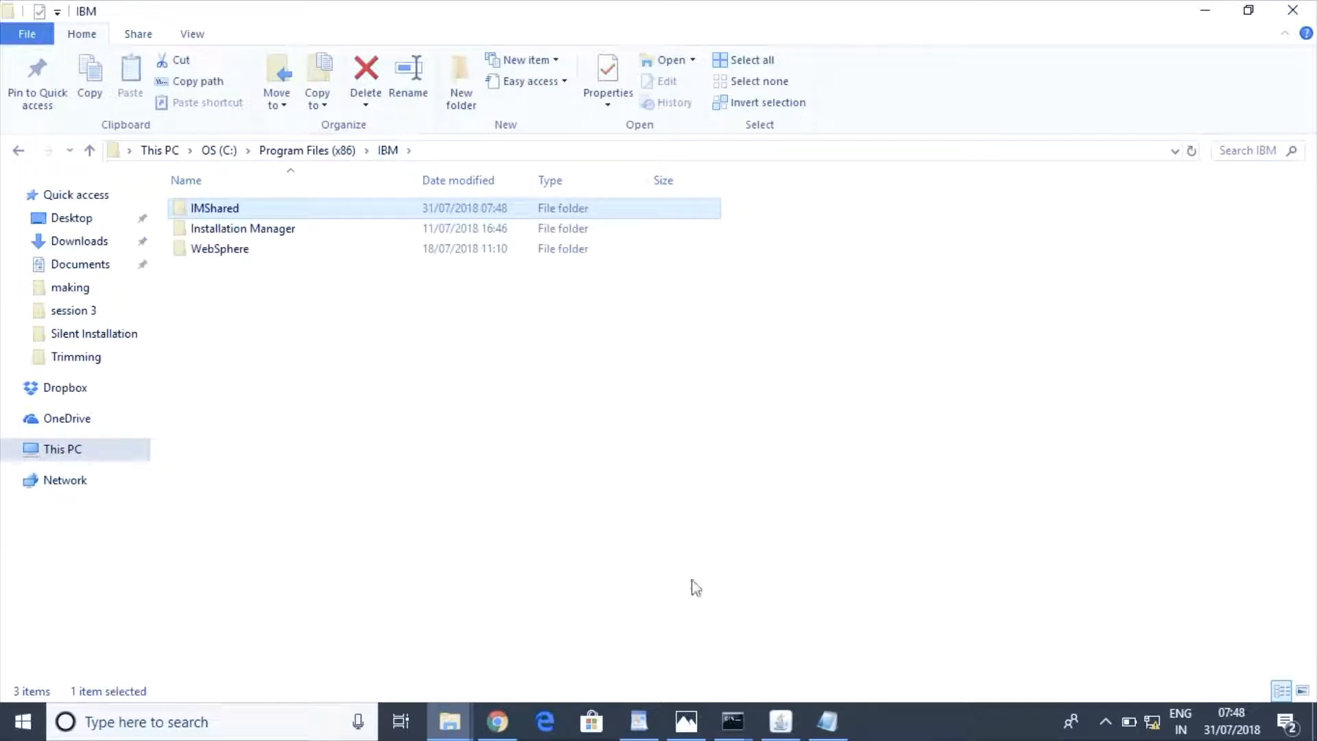
# - Check the "Create response file" item in the WordPad notes, then open Command Prompt as administrator
pyautogui.click(635, 722)
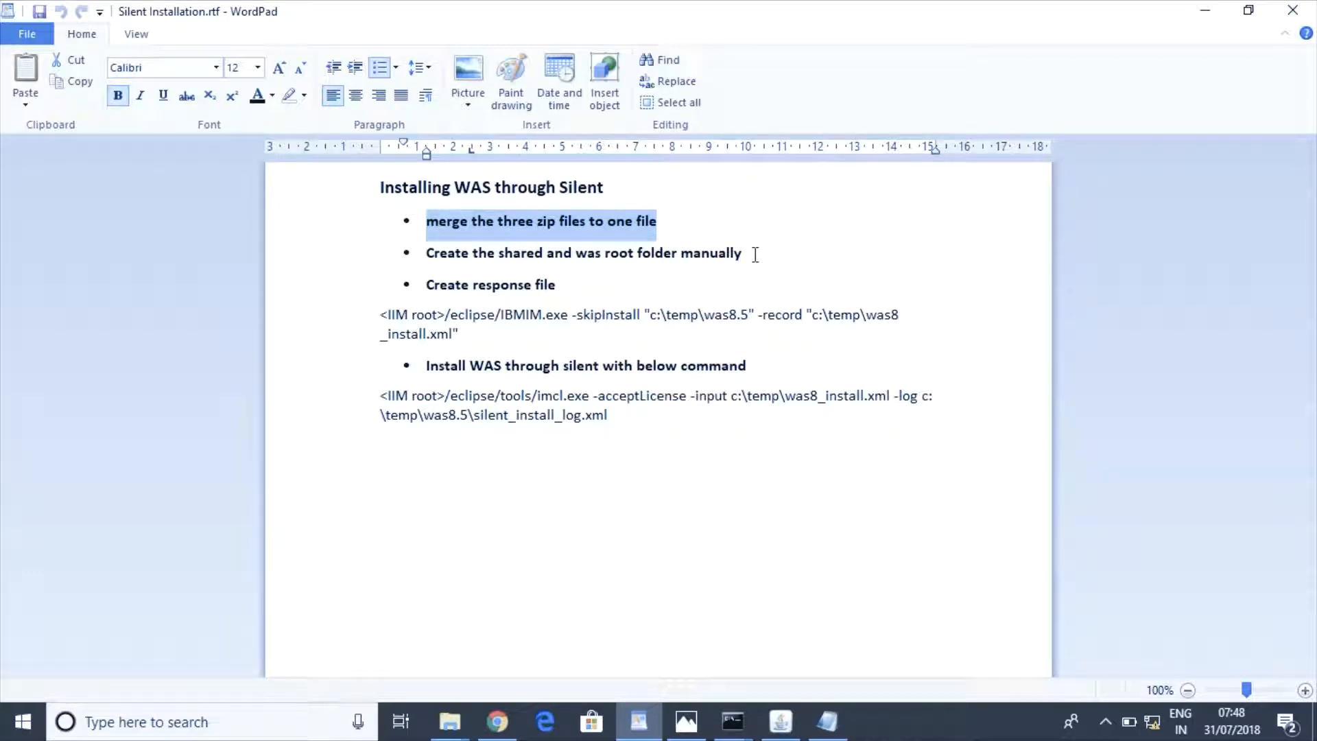
pyautogui.moveTo(558, 288); pyautogui.dragTo(452, 292)
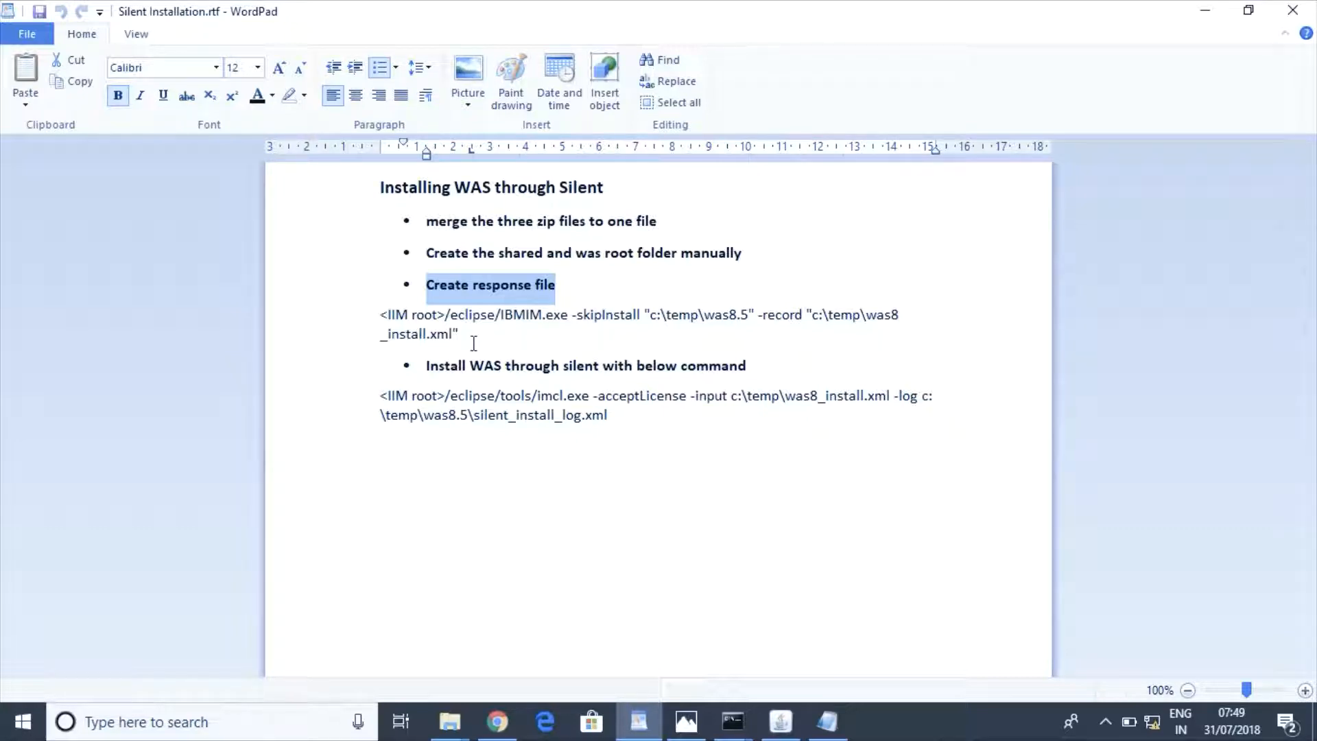
pyautogui.click(127, 727)
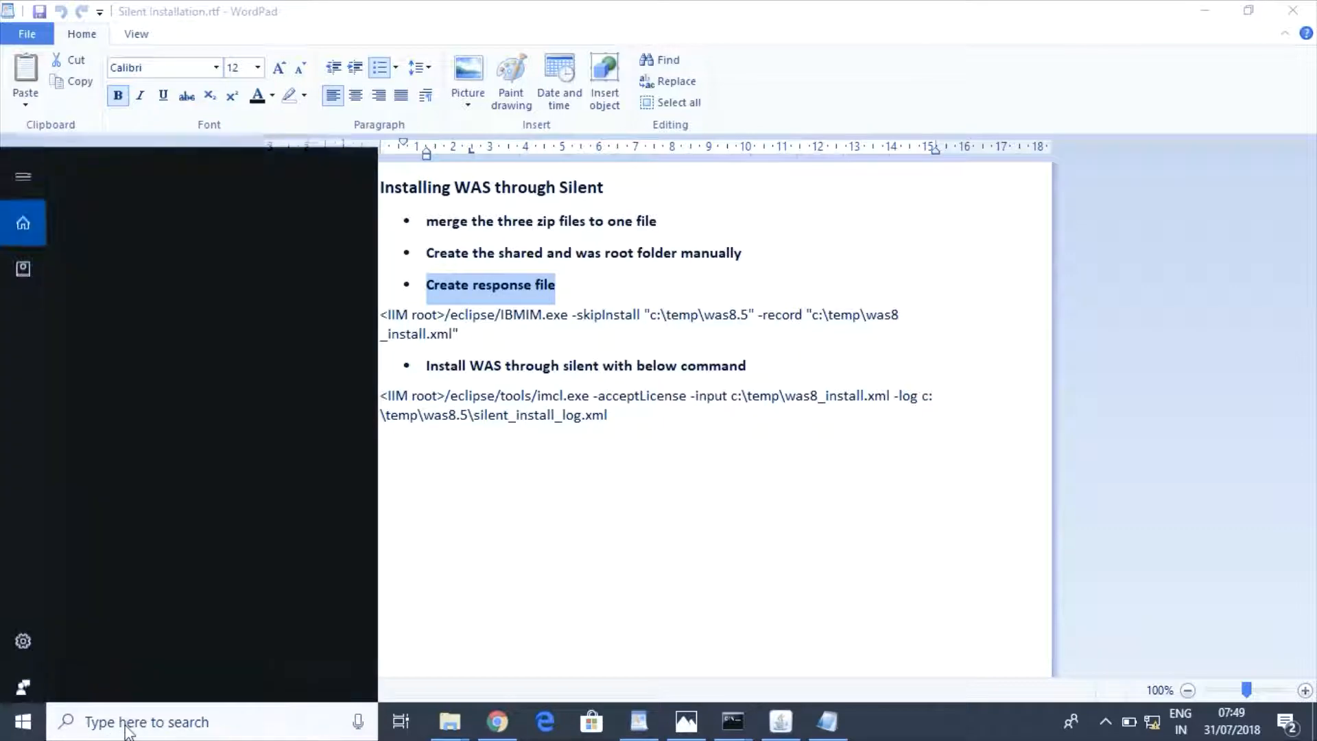
pyautogui.write('cmd')
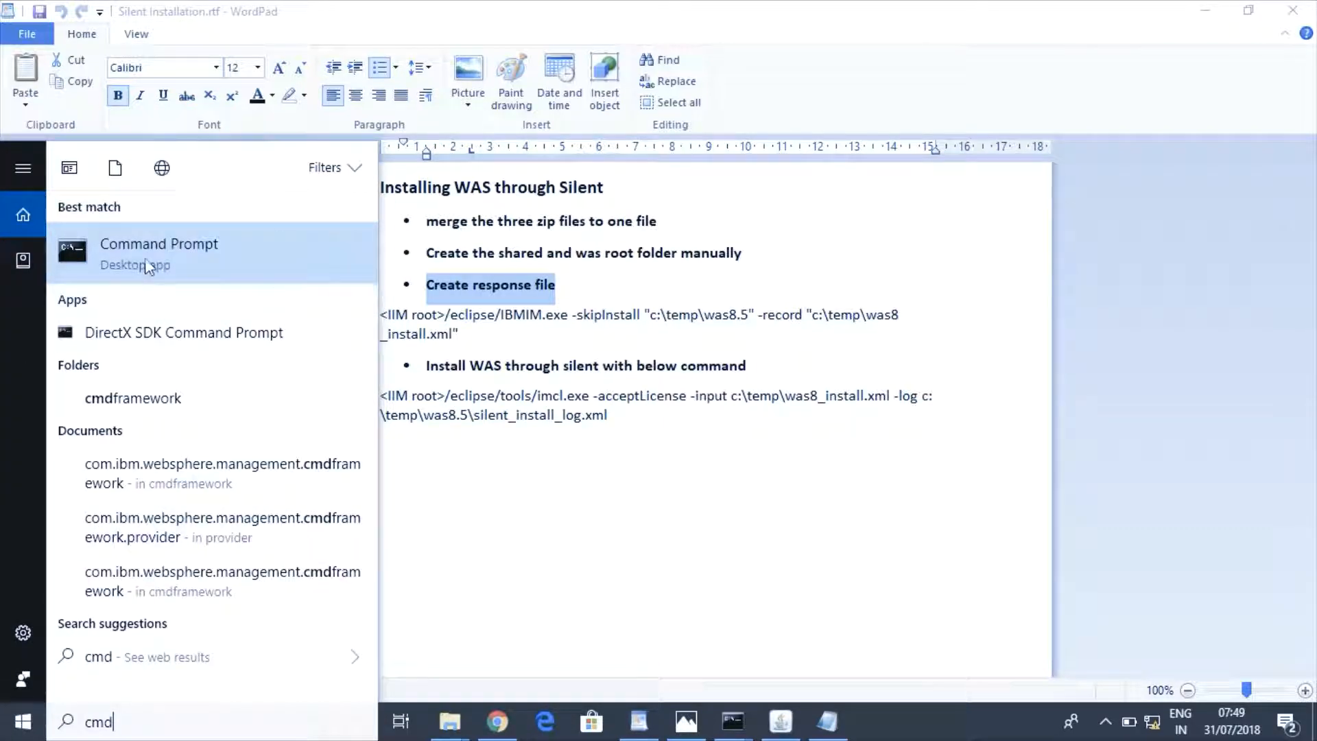
pyautogui.rightClick(145, 259)
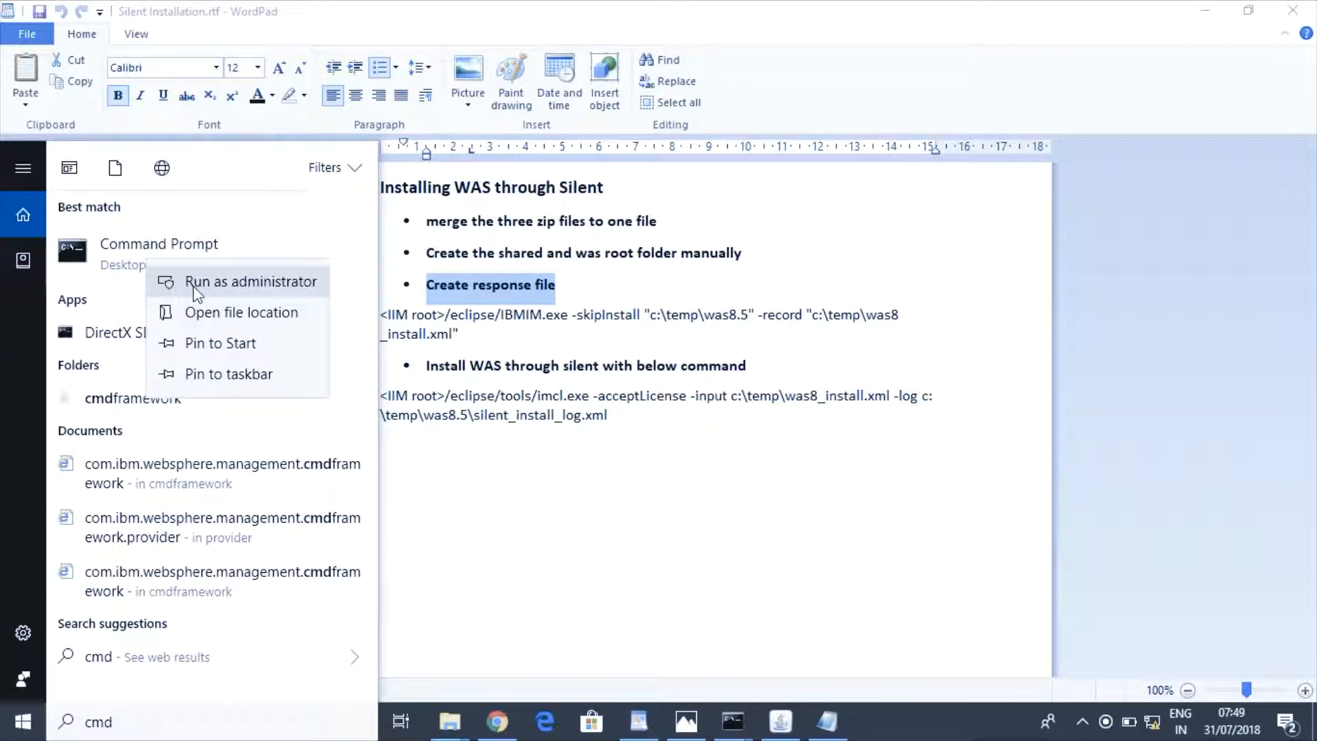
pyautogui.click(642, 501)
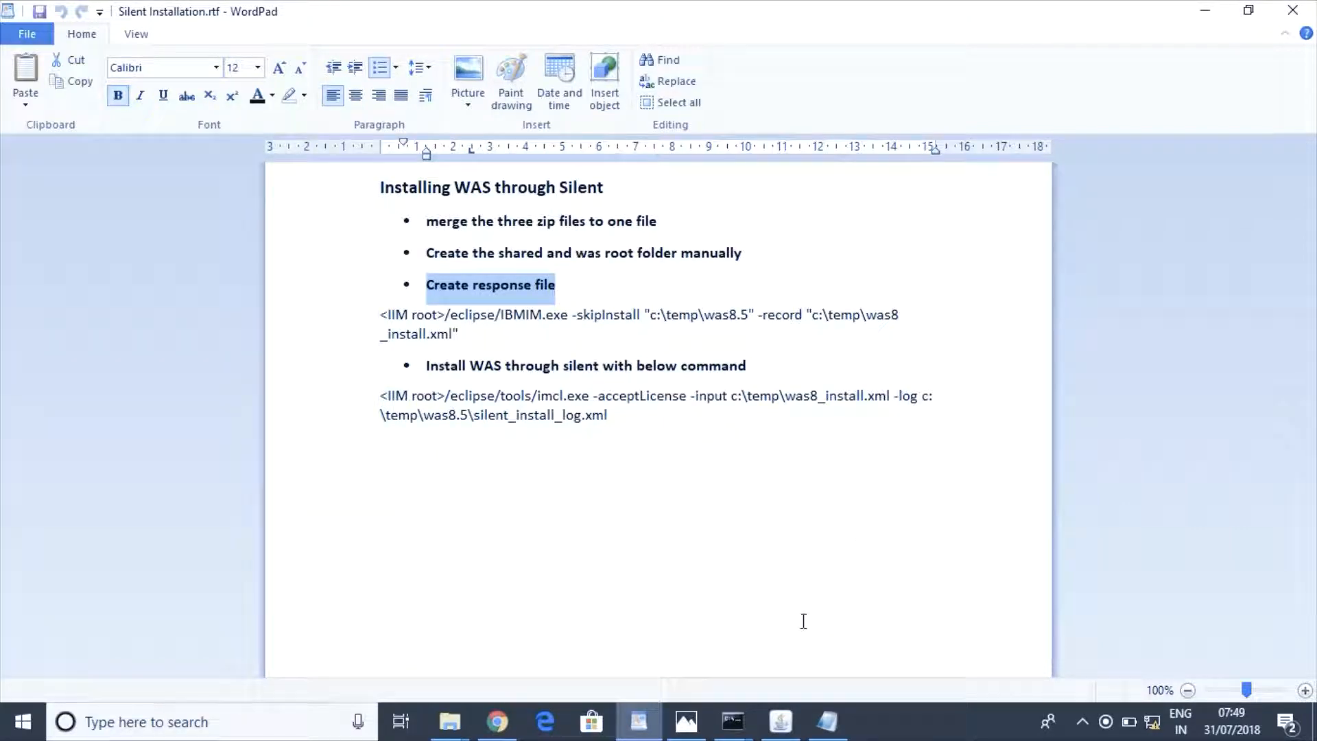
pyautogui.moveTo(733, 721)
pyautogui.click(821, 646)
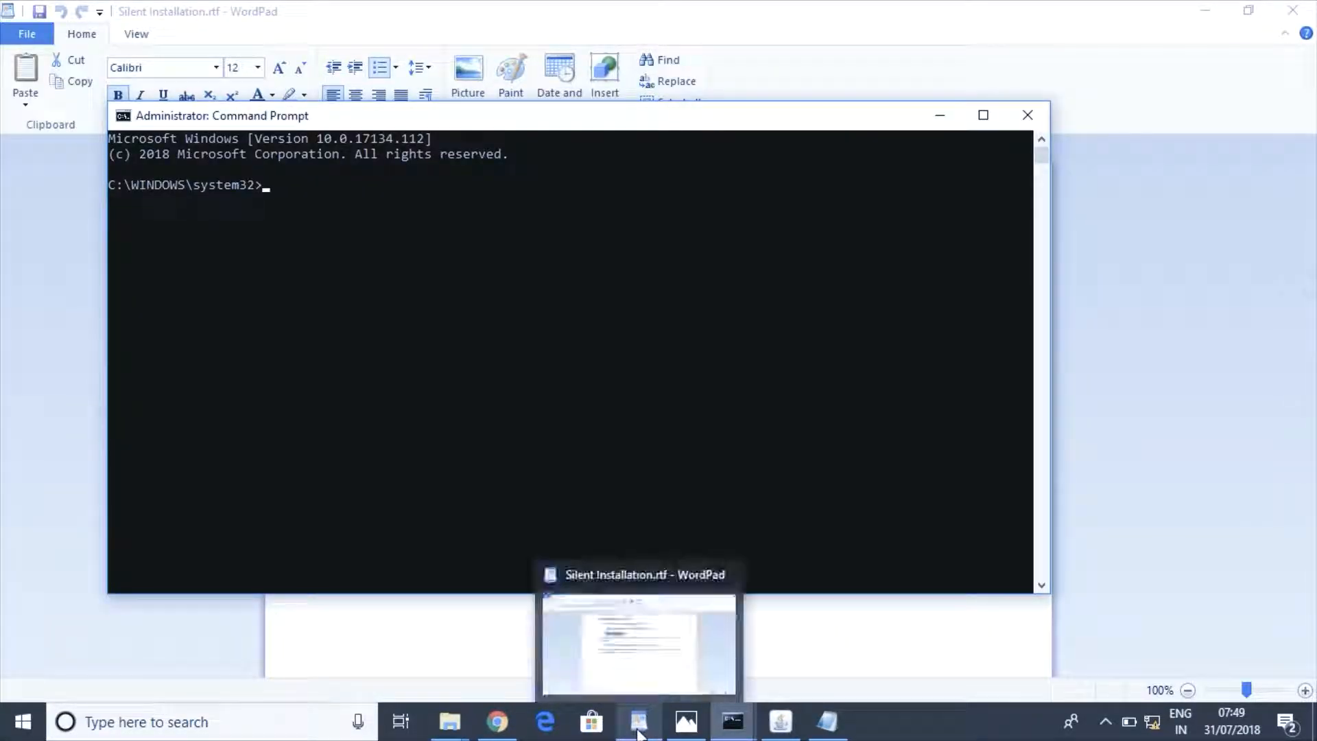
# - Open the Installation Manager folder under IBM in File Explorer and copy its full path
pyautogui.click(638, 723)
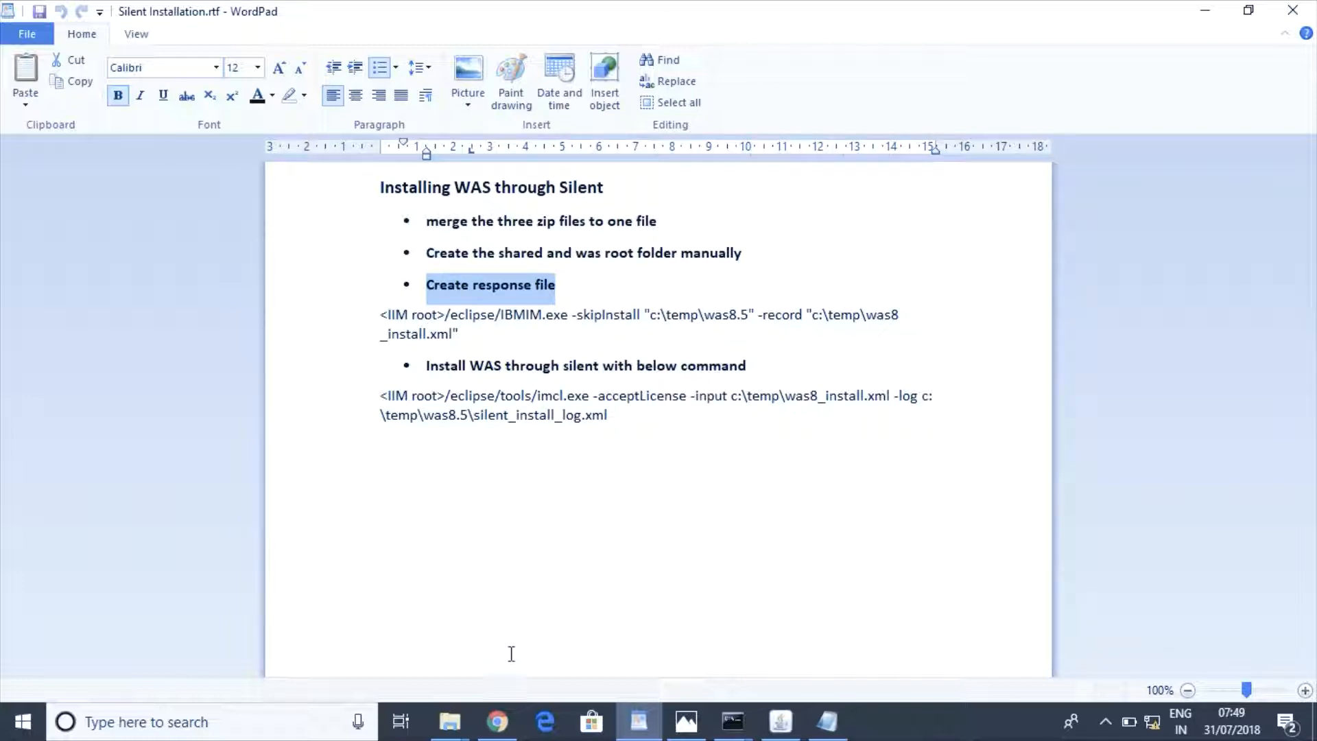
pyautogui.click(449, 720)
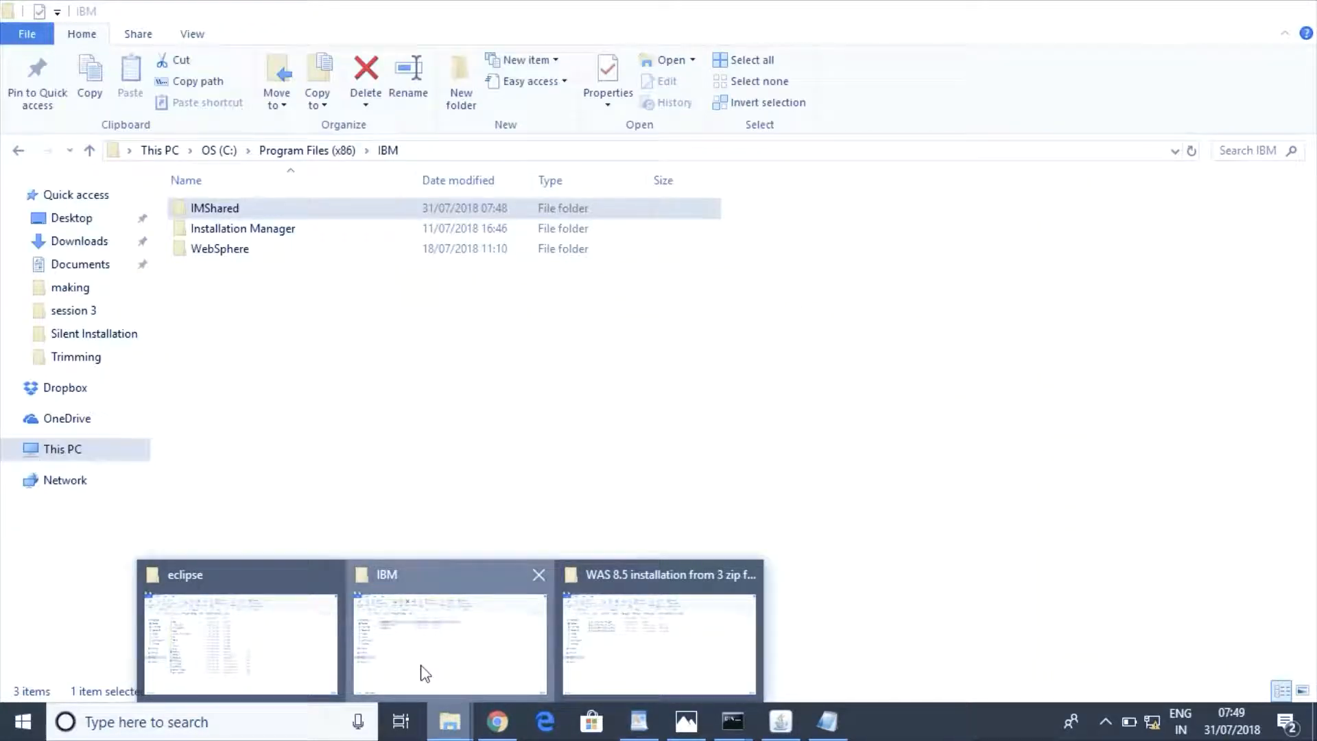
pyautogui.click(420, 670)
pyautogui.doubleClick(270, 237)
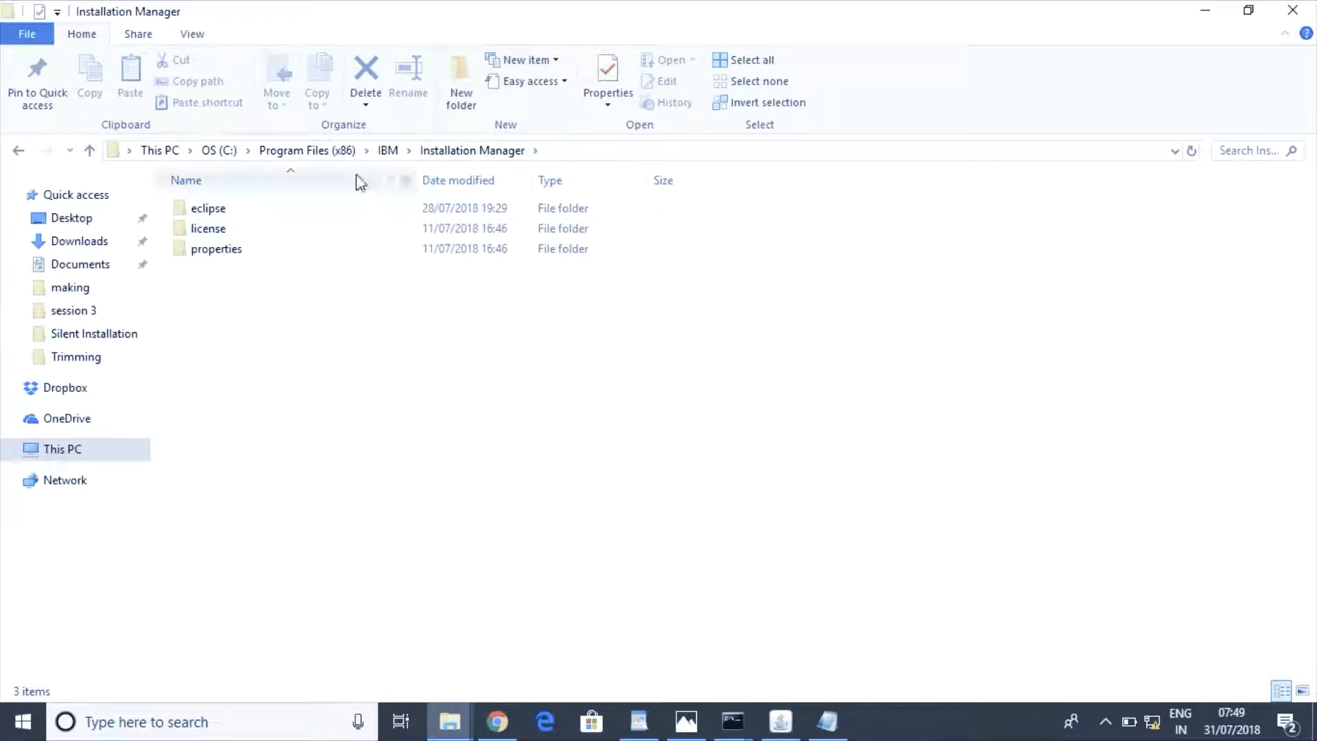
pyautogui.click(580, 151)
pyautogui.hotkey('ctrl', 'c')
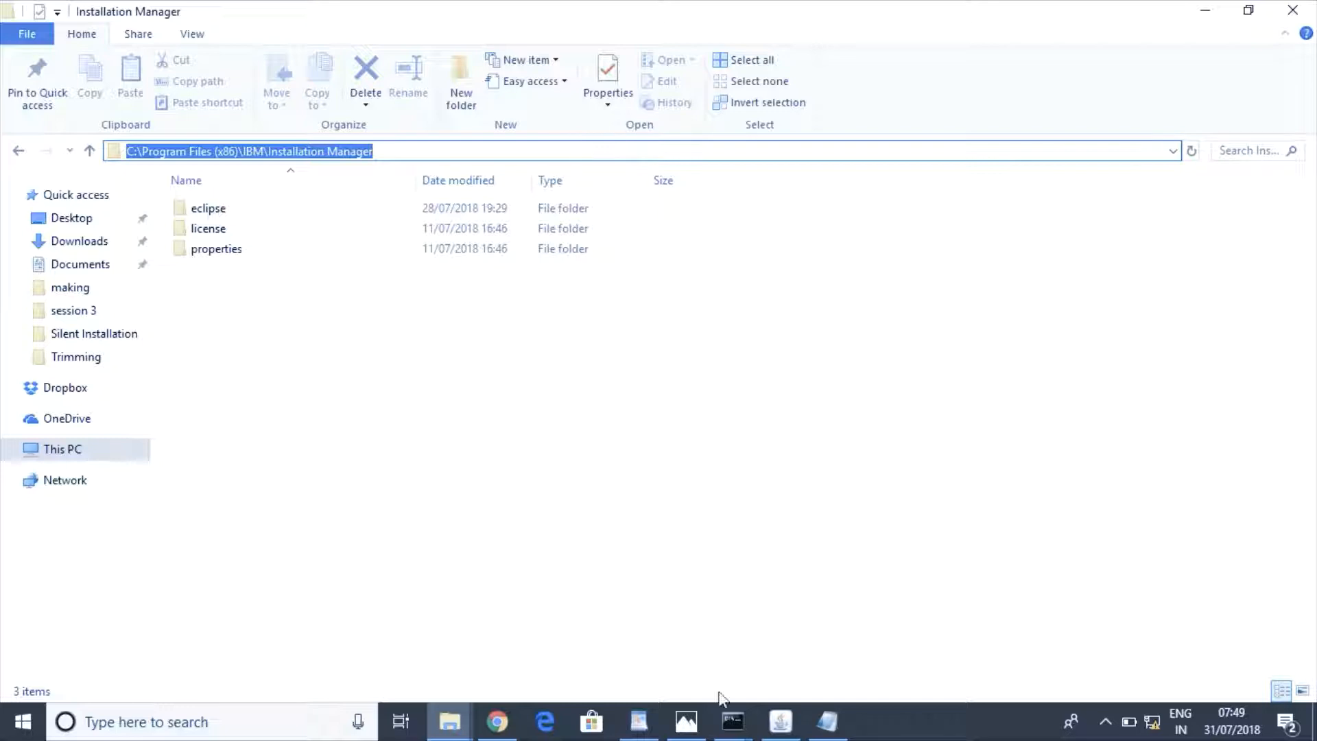
# - Change the administrator Command Prompt's directory to C:\Program Files (x86)\IBM\Installation Manager
pyautogui.click(733, 722)
pyautogui.click(799, 647)
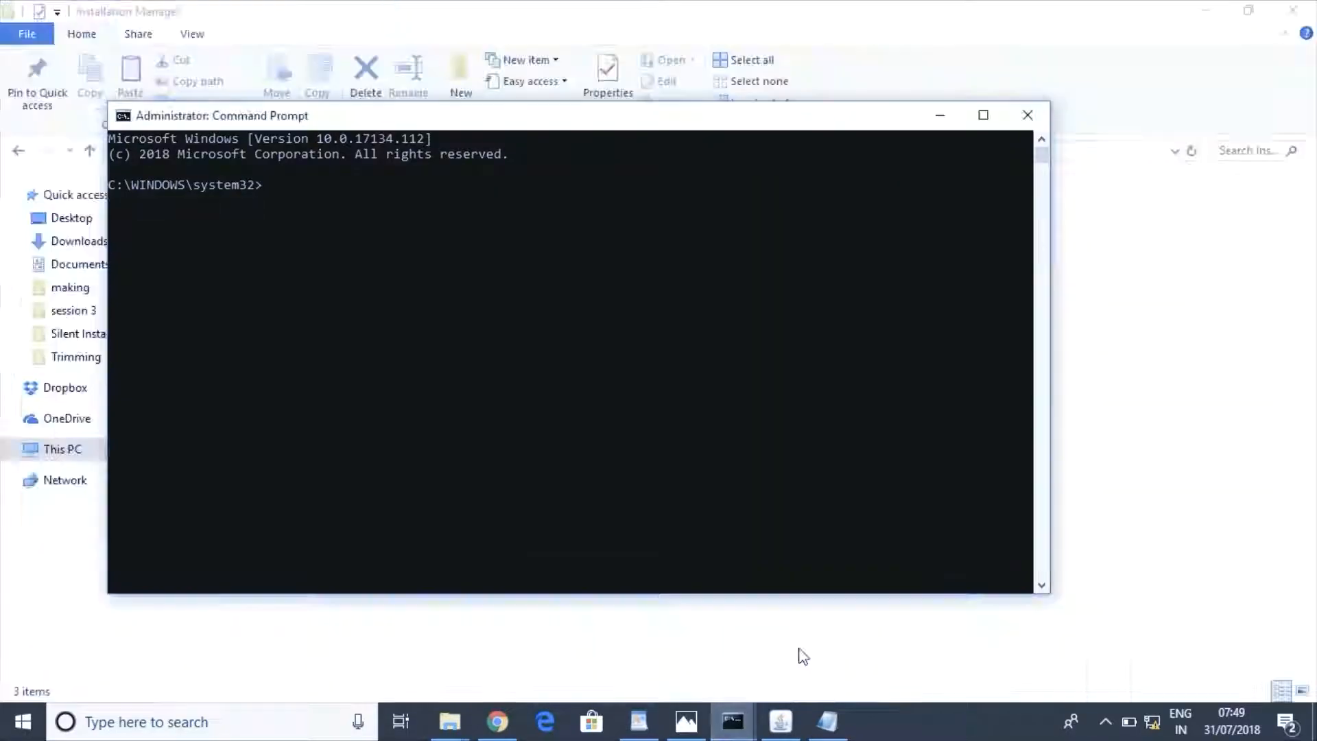
pyautogui.write('c')
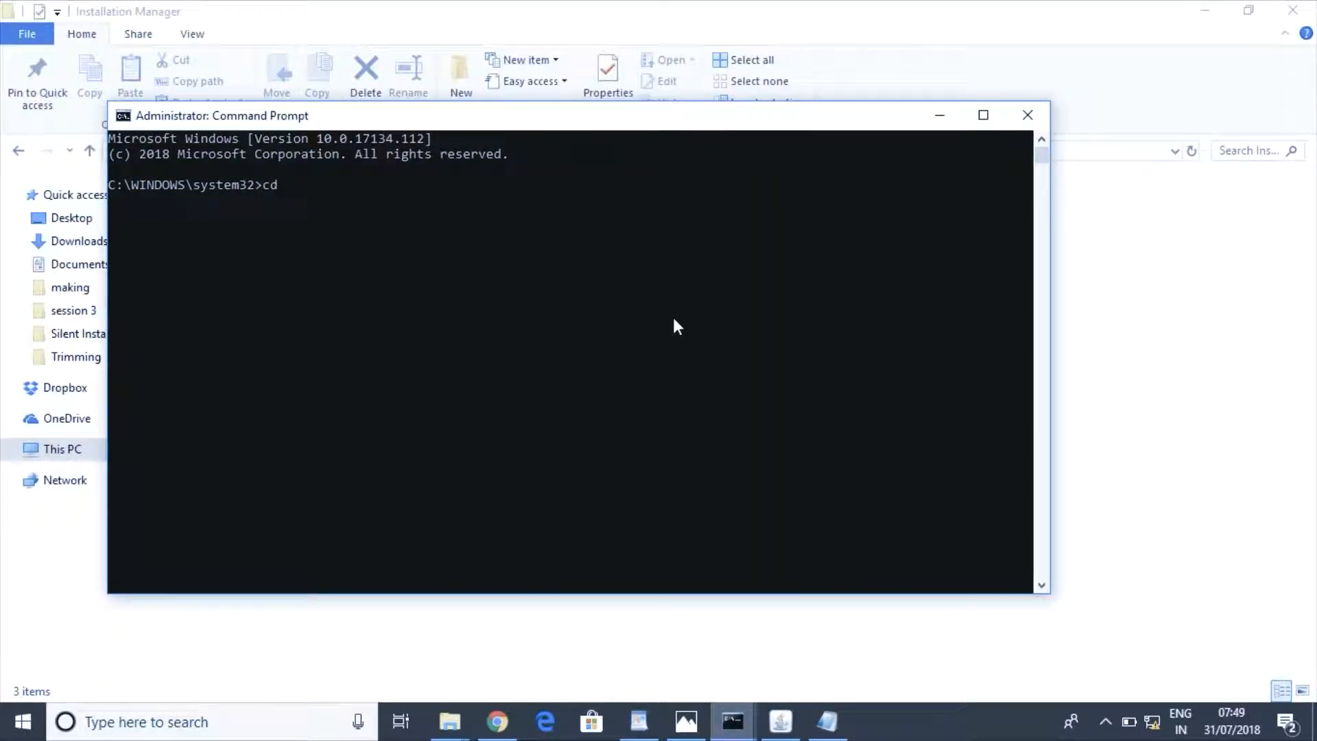
pyautogui.write('d')
pyautogui.rightClick(464, 288)
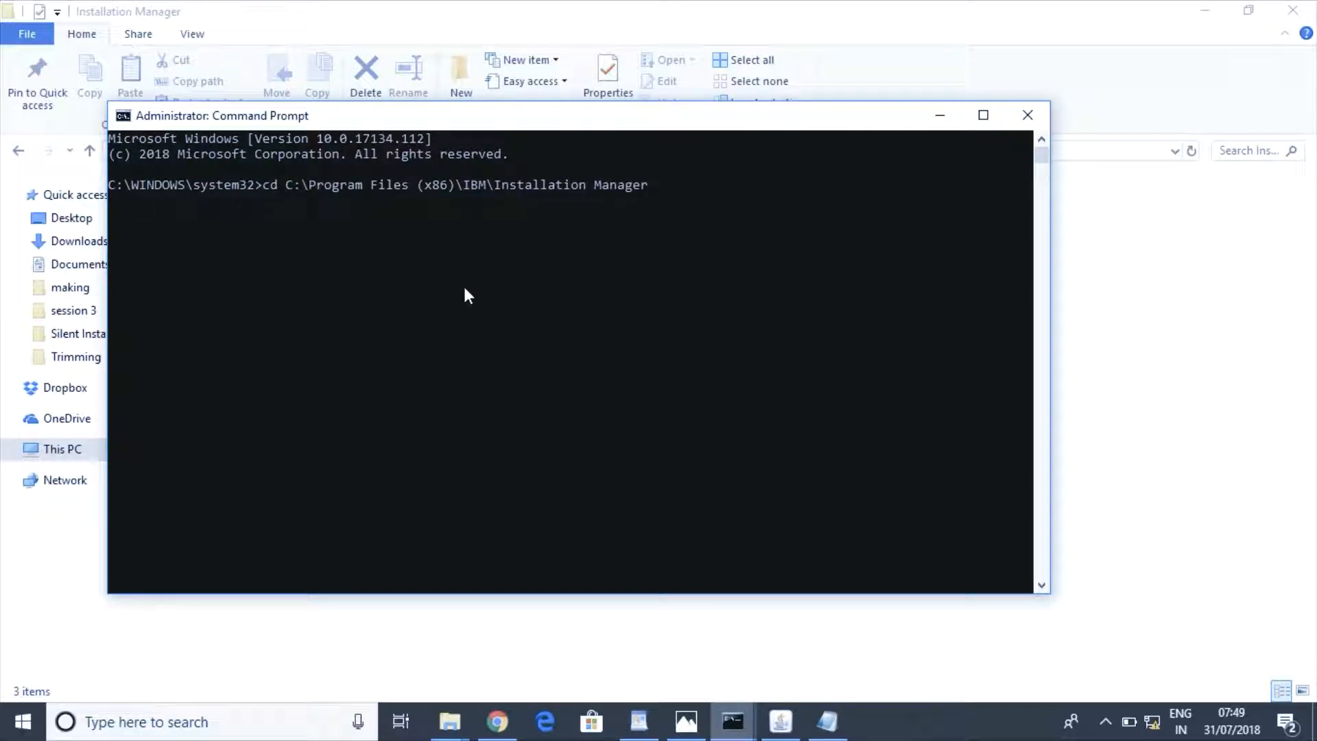
pyautogui.press('Return')
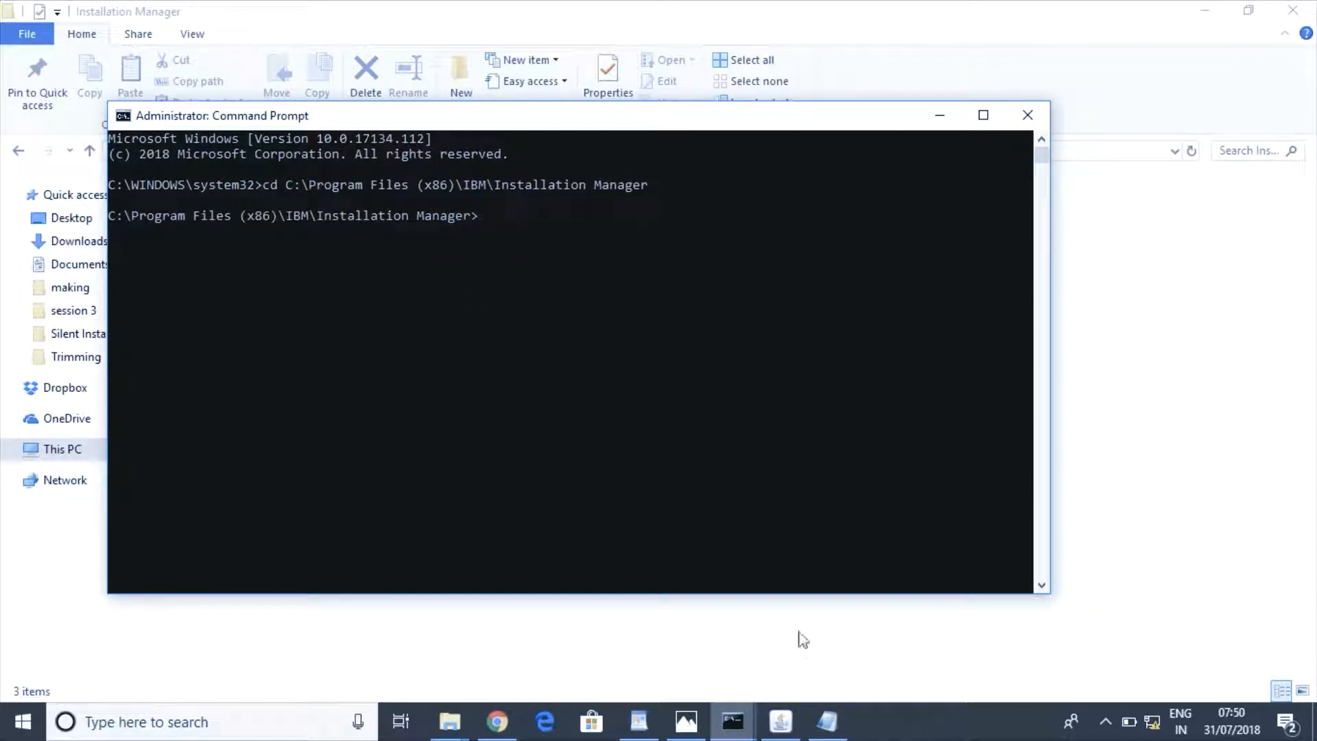
# - Check the response file command in the WordPad notes, then change the Command Prompt directory to the eclipse subfolder
pyautogui.click(639, 721)
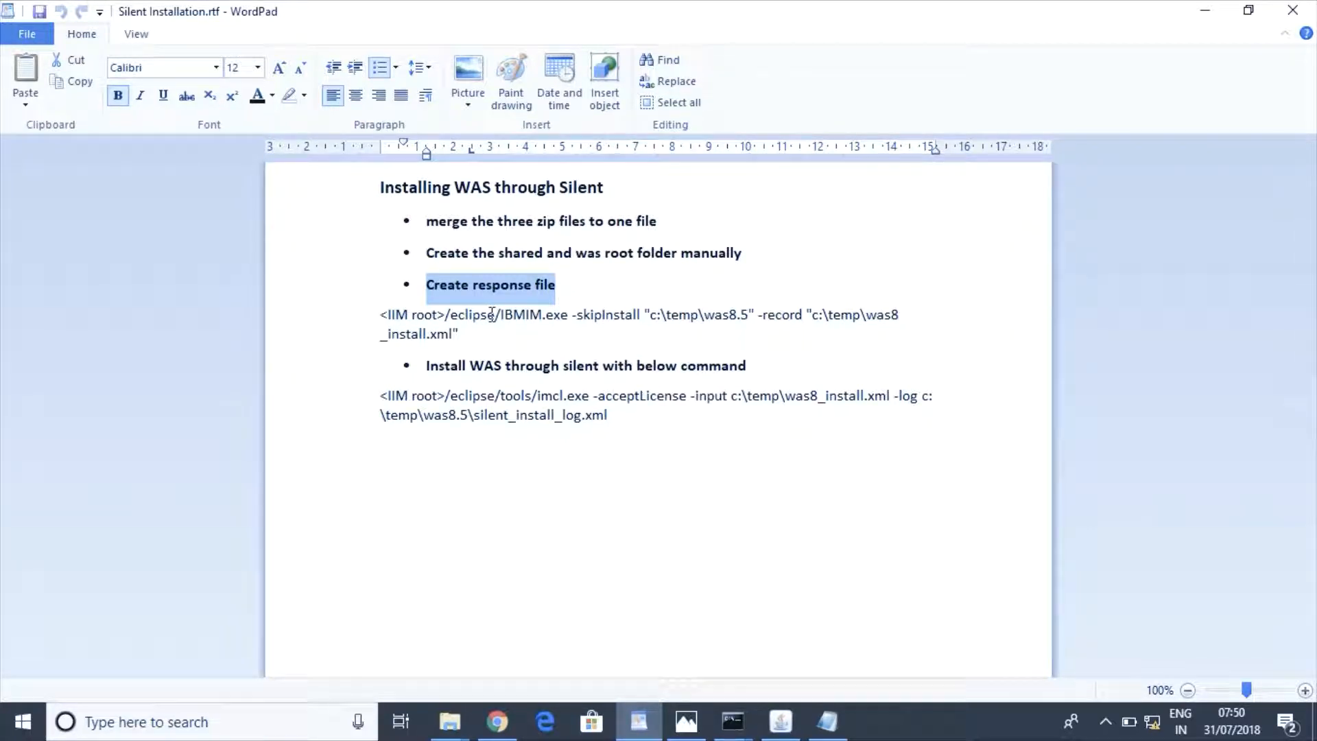
pyautogui.click(733, 721)
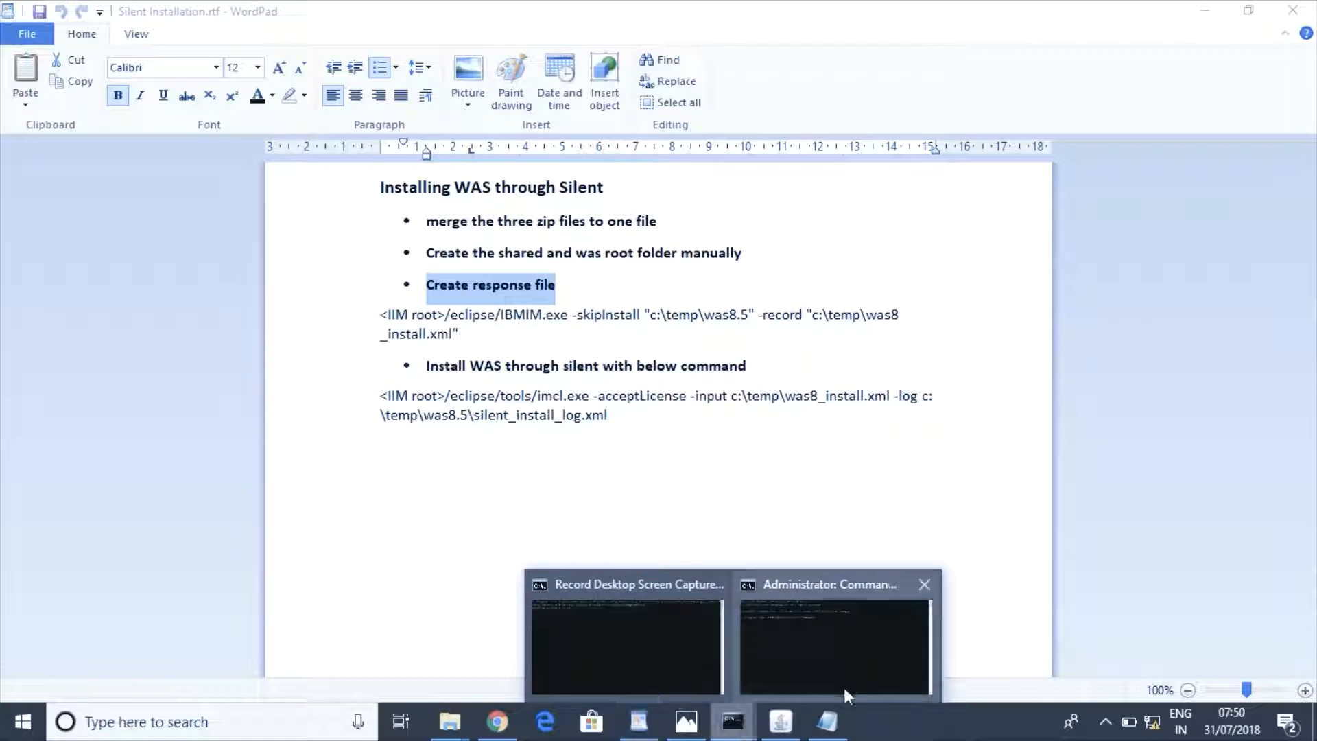
pyautogui.click(817, 671)
pyautogui.write('cd ')
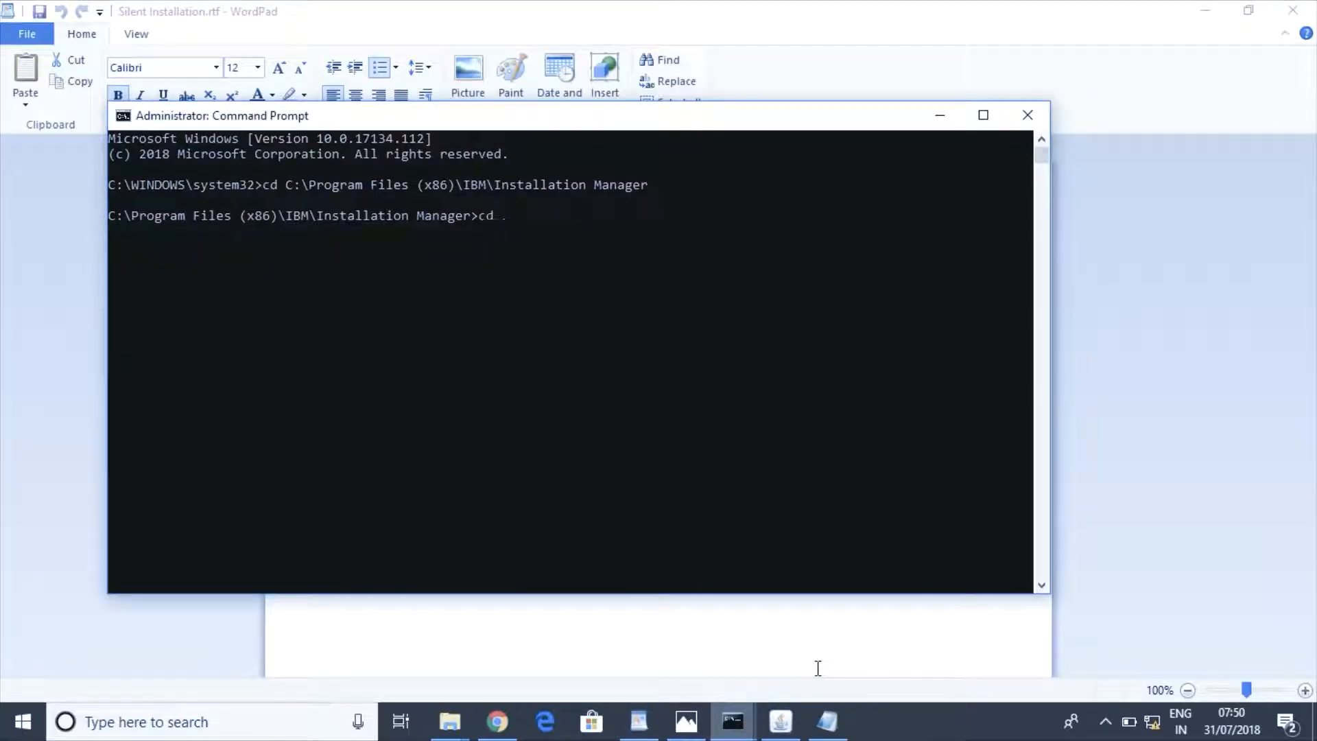
pyautogui.write('eclipse')
pyautogui.press('Return')
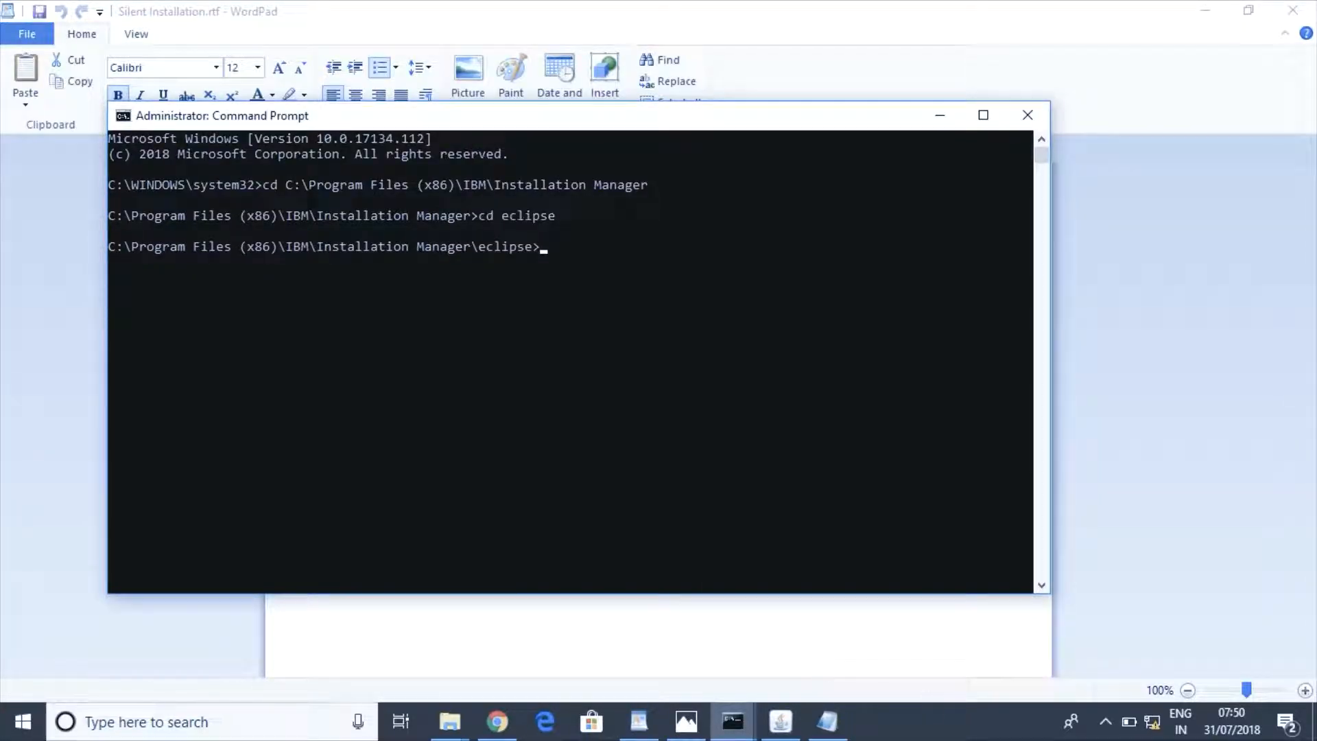
# - Switch back to the WordPad notes and examine the -record path in the response file command
pyautogui.hotkey('alt', 'Tab')
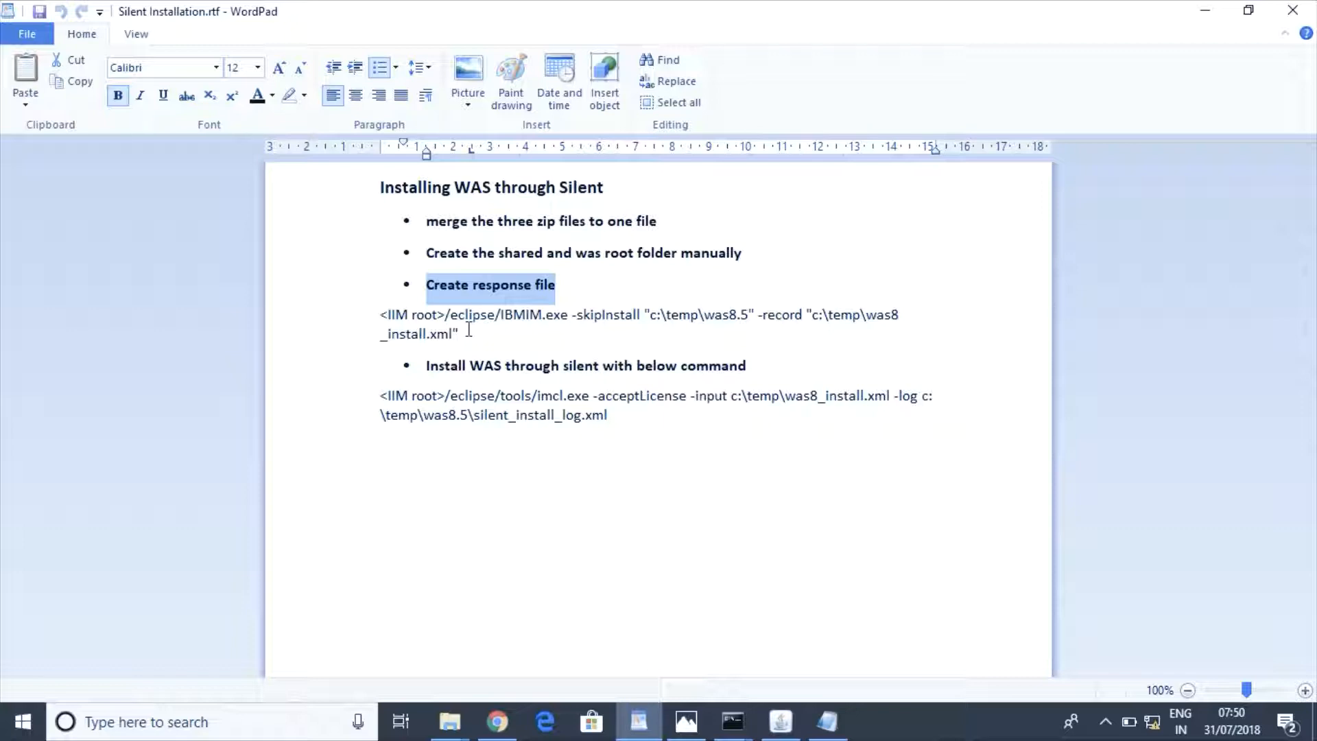
pyautogui.moveTo(468, 335); pyautogui.dragTo(808, 308)
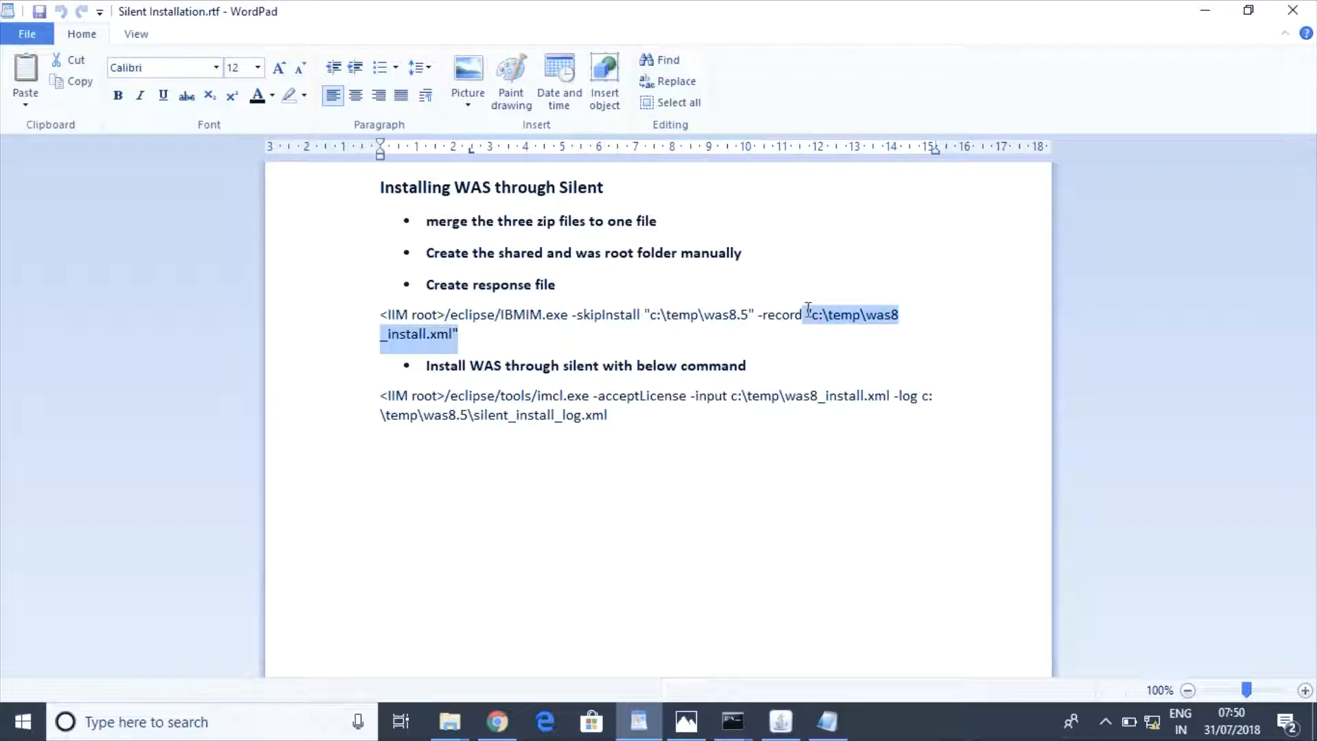
pyautogui.click(857, 361)
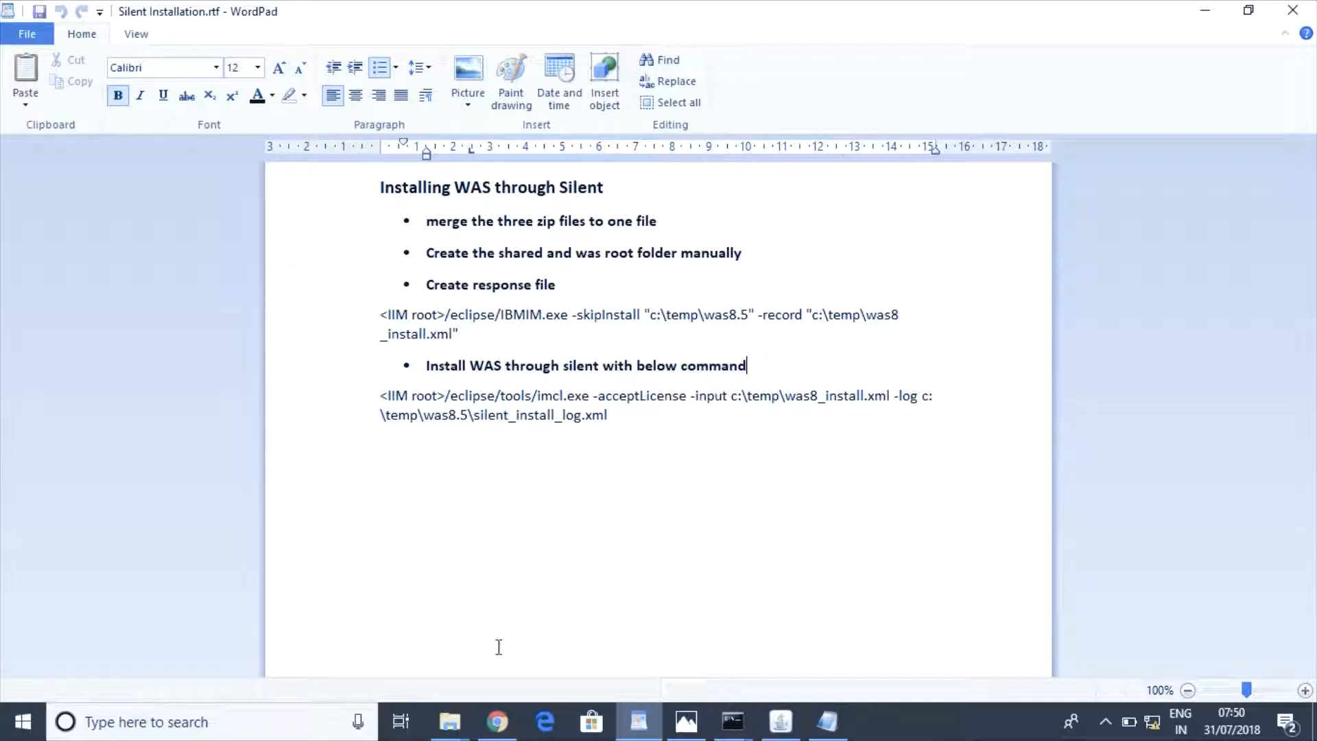
# - Open C:\temp in File Explorer, look inside the was8.5 folder, and return to temp
pyautogui.click(21, 729)
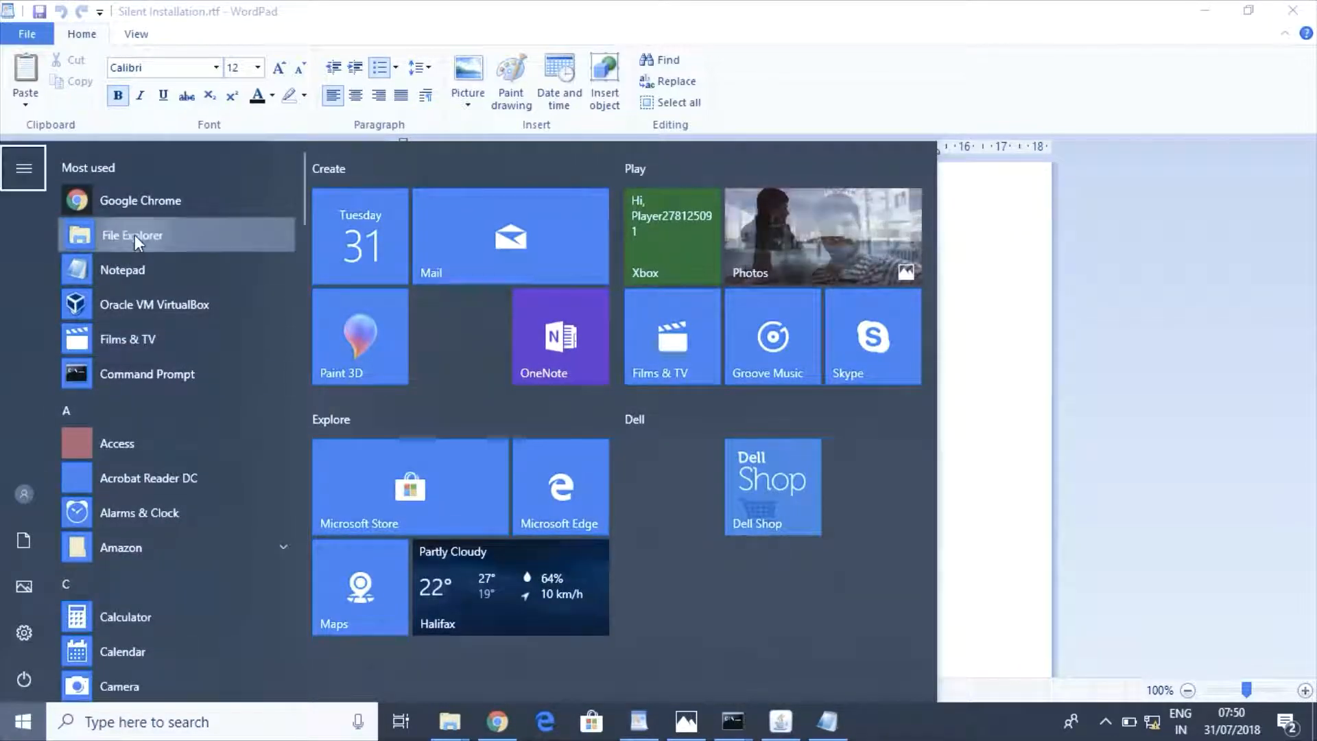
pyautogui.click(135, 235)
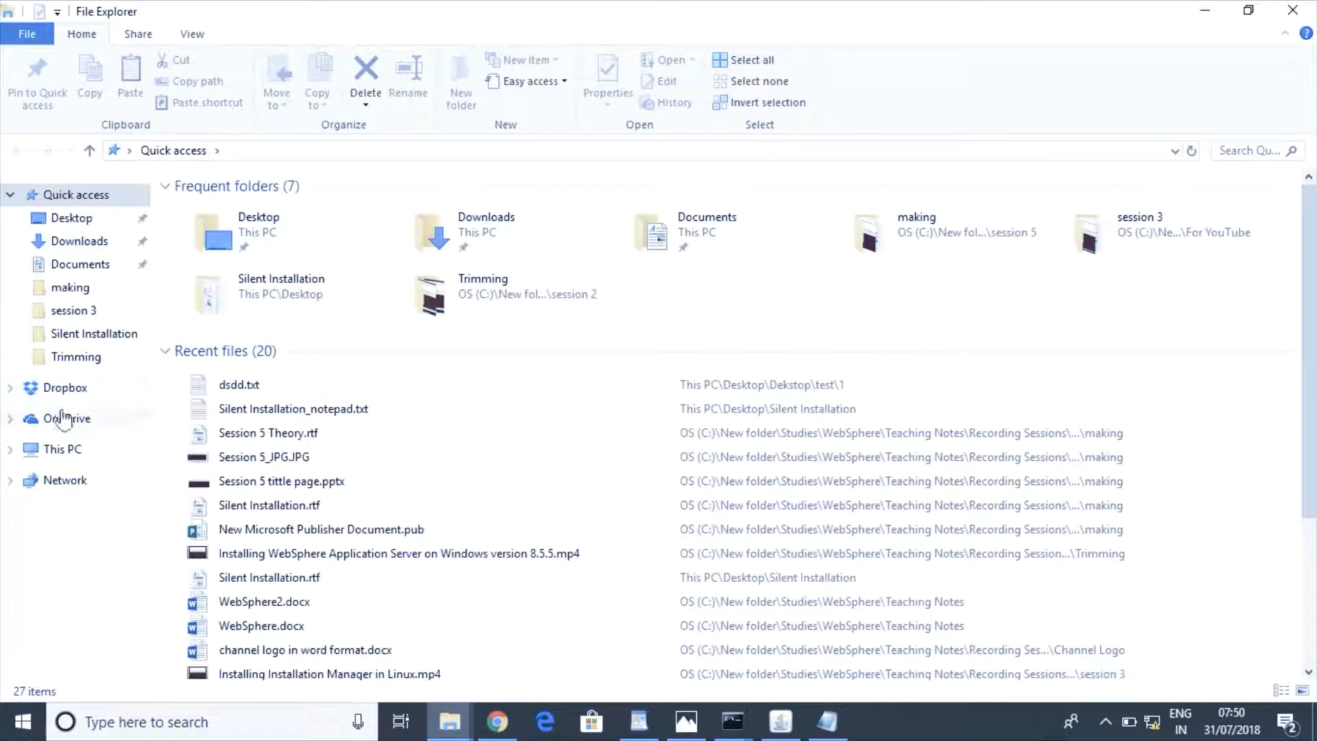
pyautogui.click(72, 450)
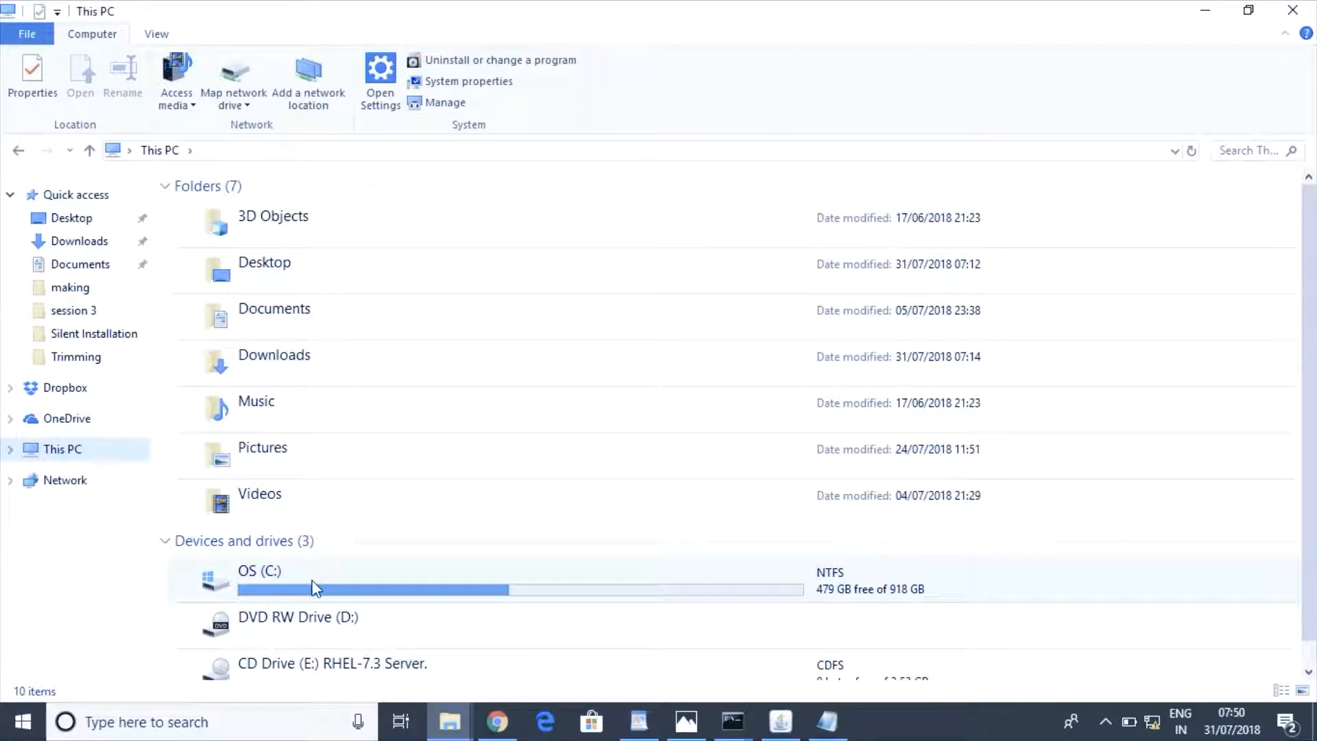
pyautogui.doubleClick(315, 588)
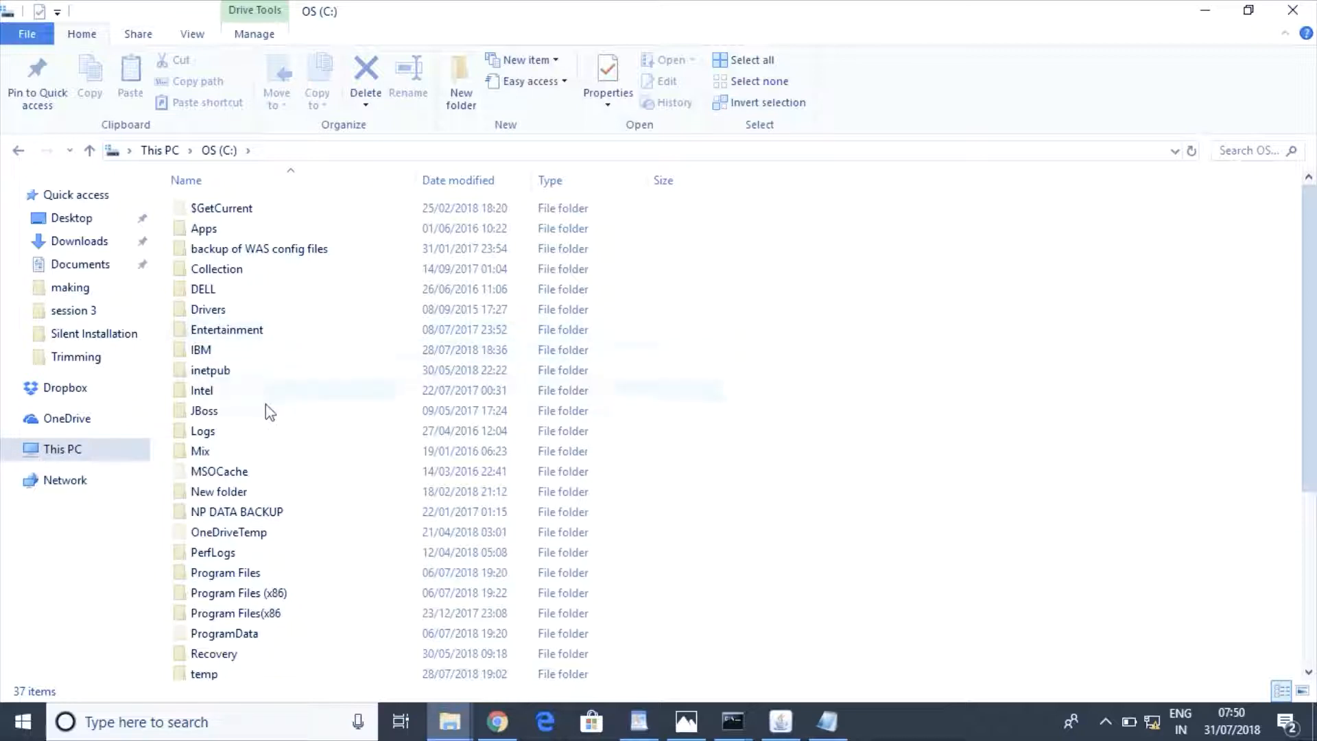
pyautogui.doubleClick(206, 674)
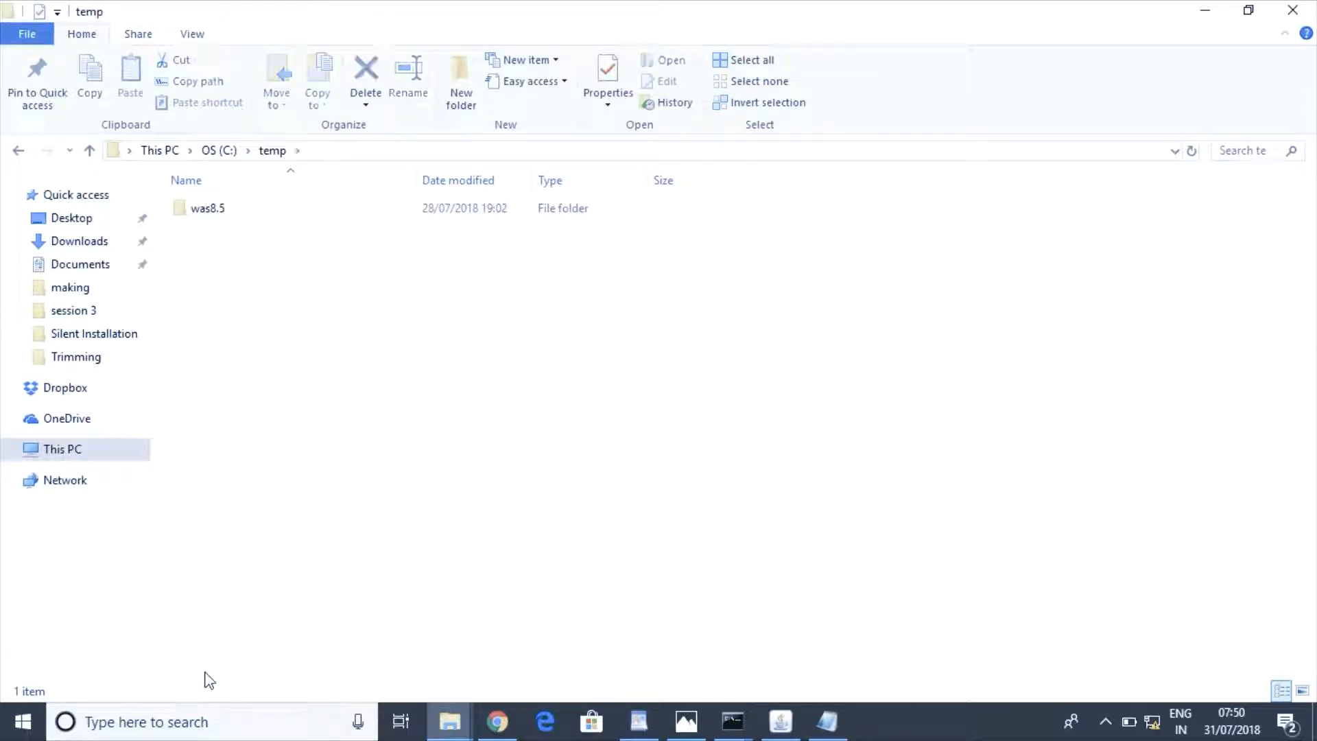
pyautogui.doubleClick(206, 211)
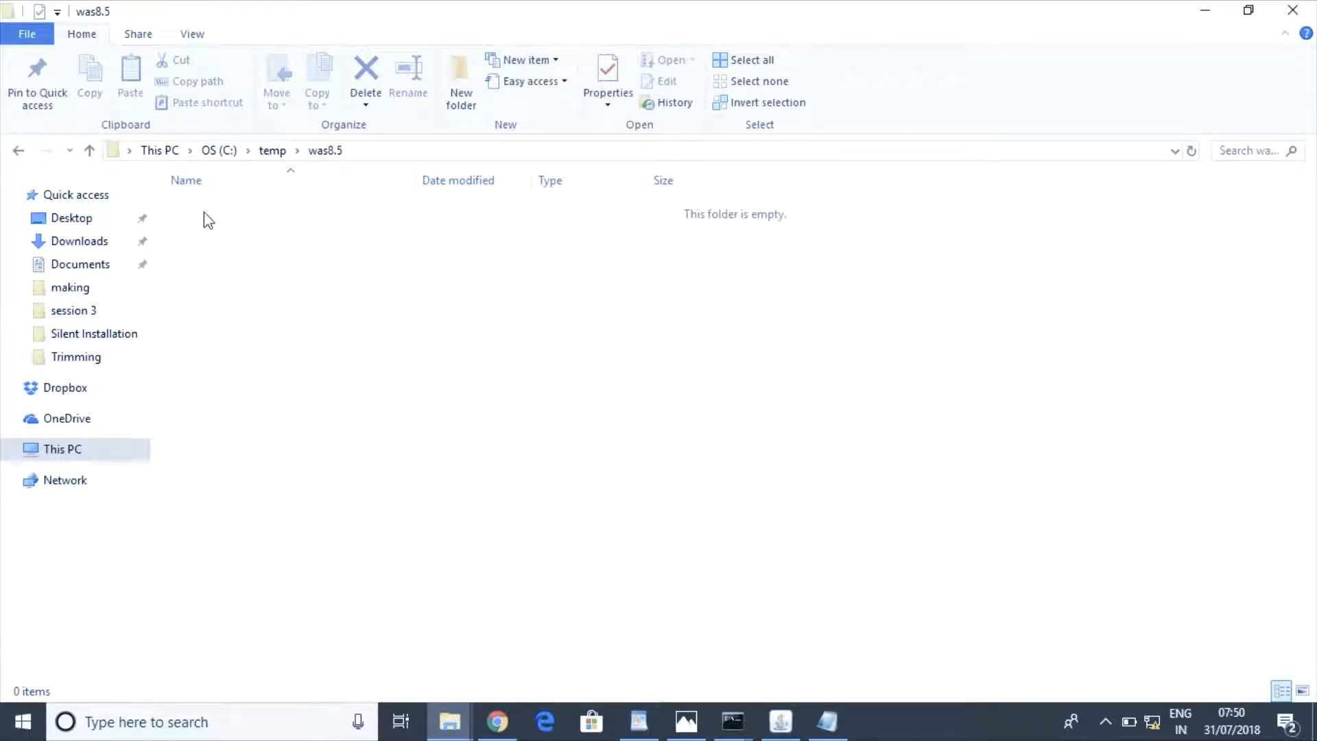
pyautogui.click(272, 151)
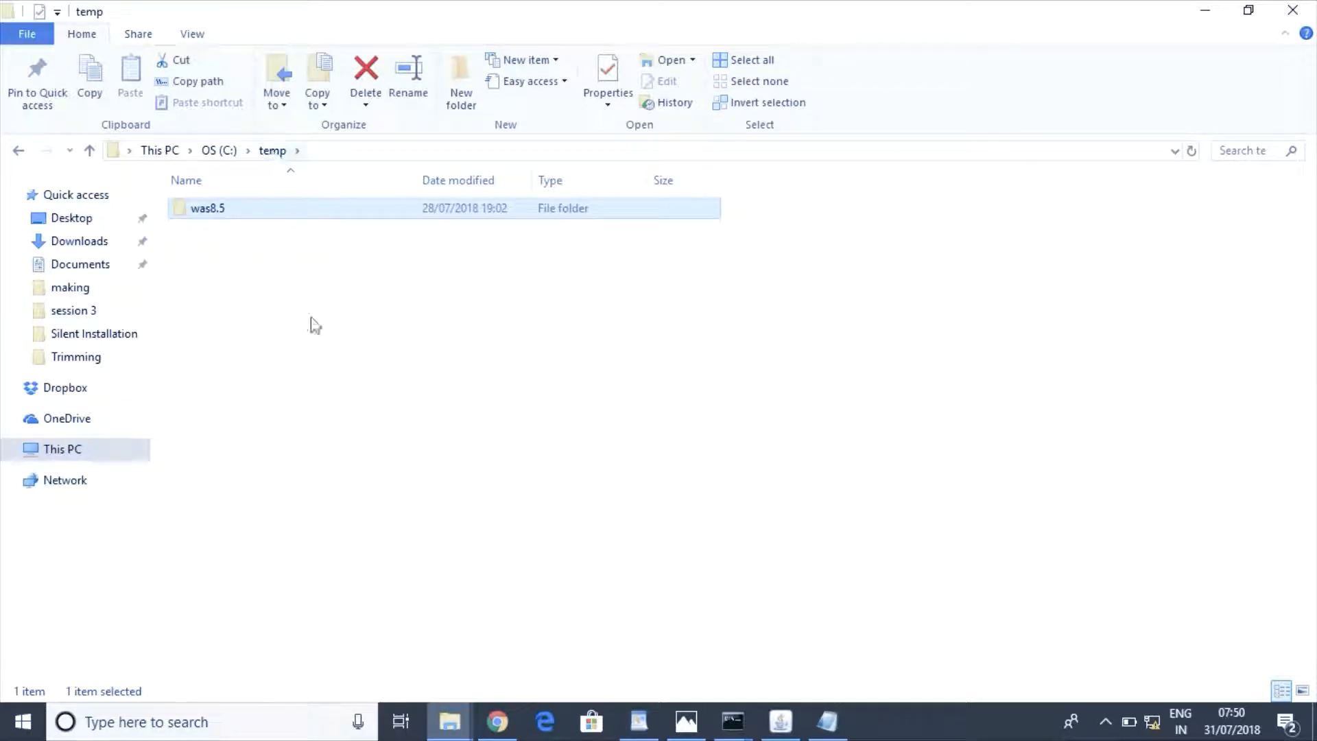
# - In the WordPad notes, copy the response file command from IBMIM.exe through the -record path, leaving out the <IIM root>/eclipse/ prefix
pyautogui.click(638, 721)
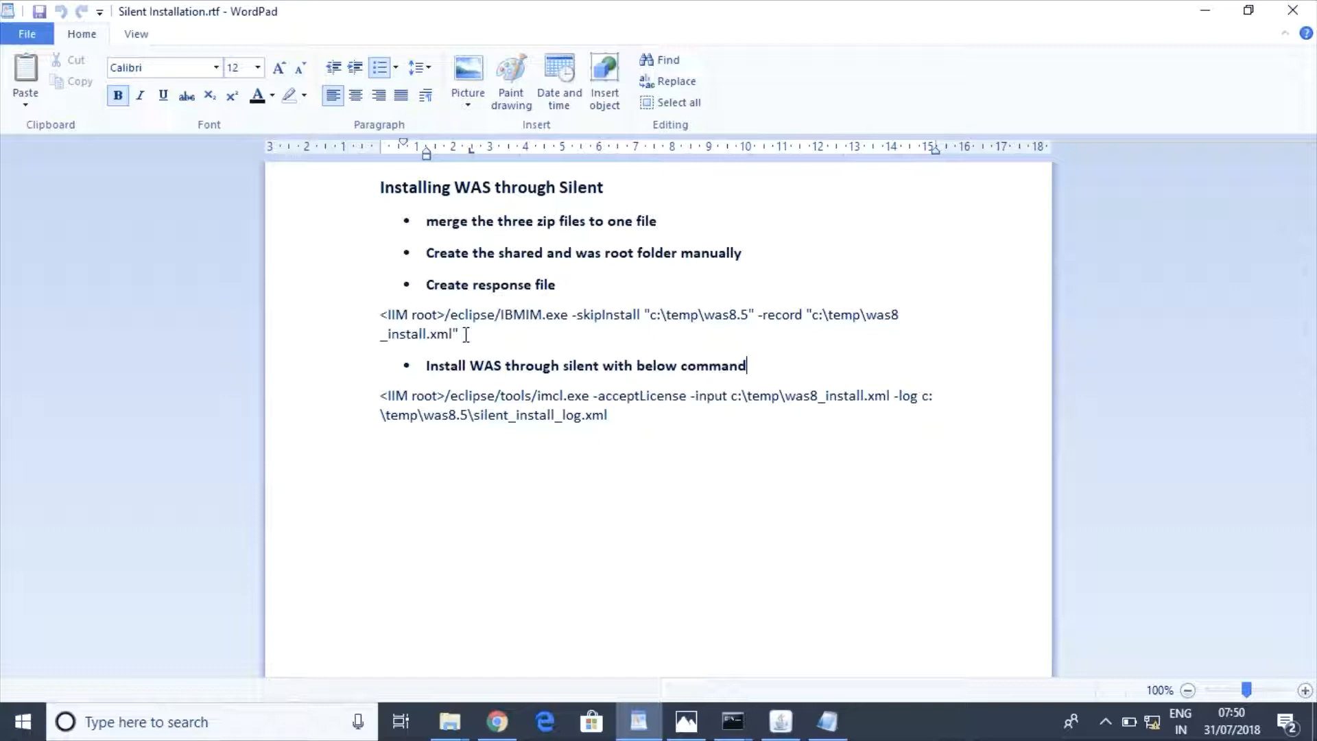
pyautogui.moveTo(458, 334); pyautogui.dragTo(501, 320)
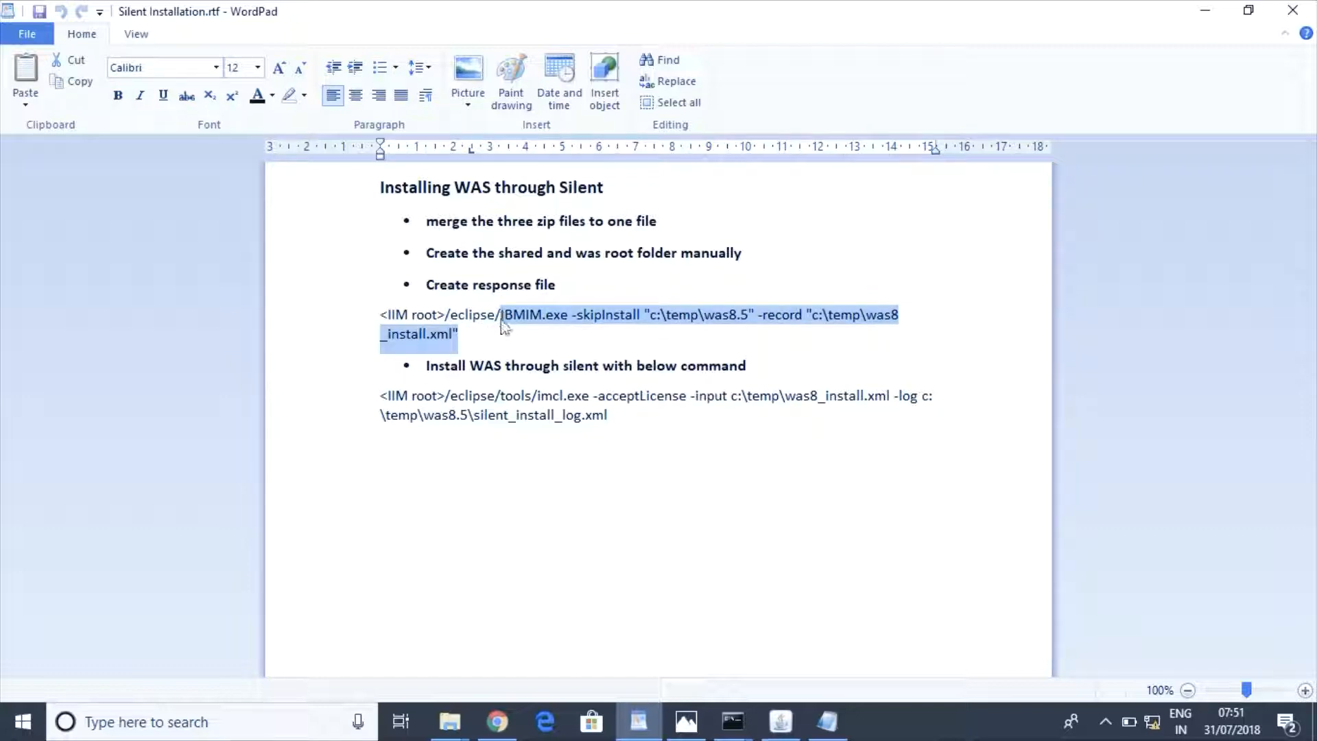
pyautogui.click(878, 376)
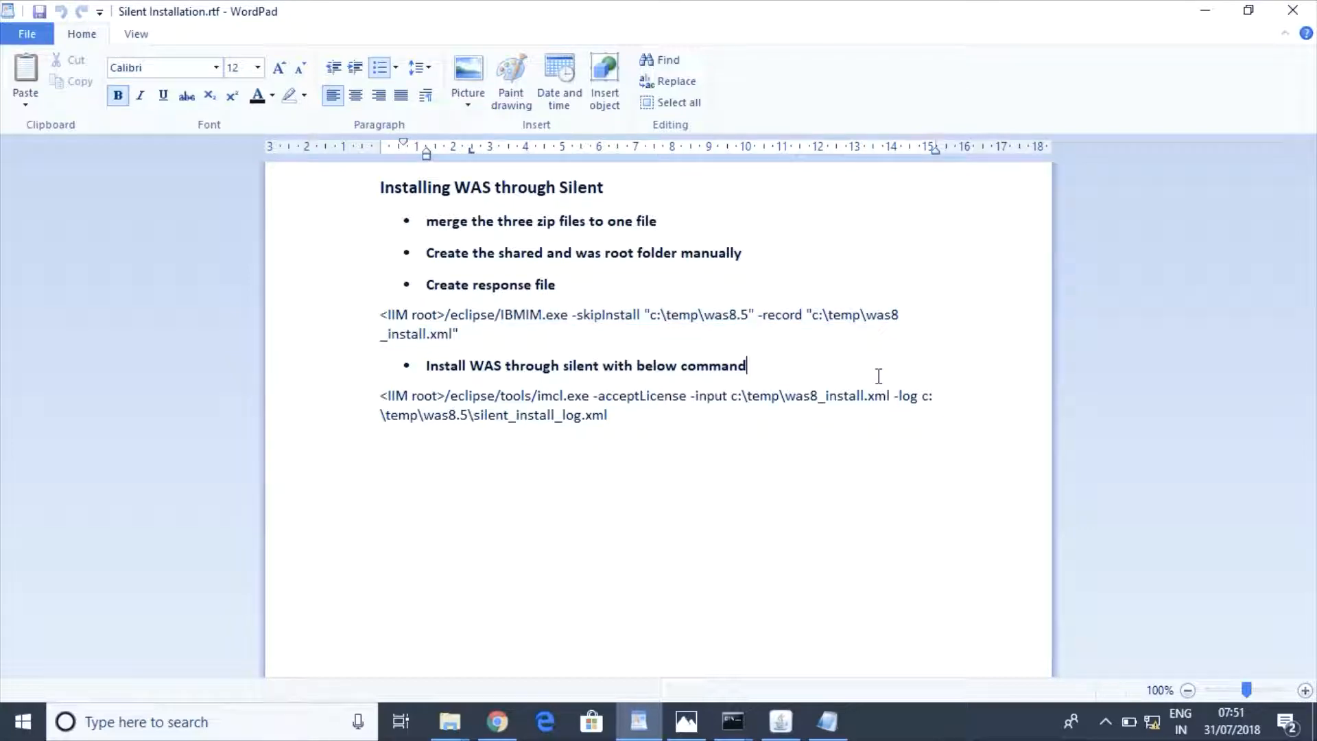
pyautogui.click(481, 331)
pyautogui.moveTo(480, 331); pyautogui.dragTo(502, 314)
pyautogui.hotkey('ctrl', 'c')
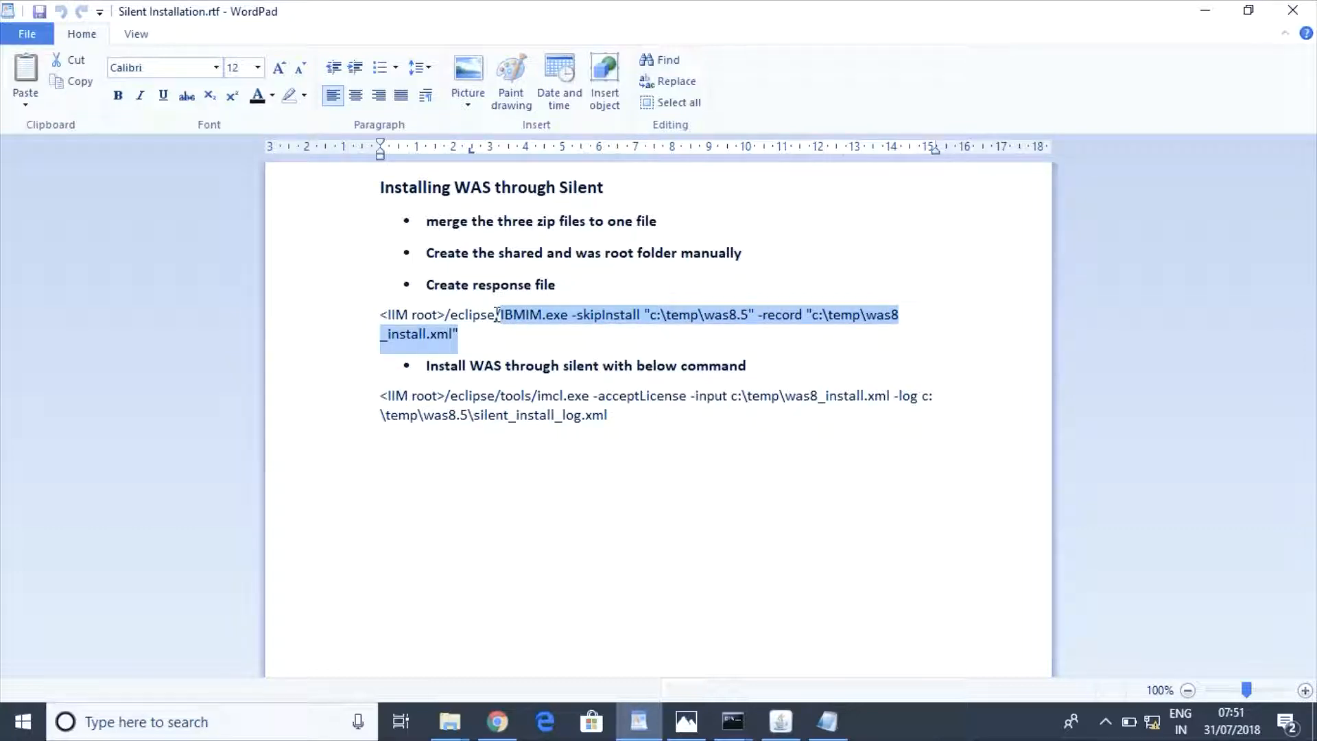
# - Run IBMIM.exe -skipInstall "c:\temp\was8.5" -record "c:\temp\was8_install.xml" in the administrator Command Prompt, then check the WordPad notes and minimize them
pyautogui.click(732, 721)
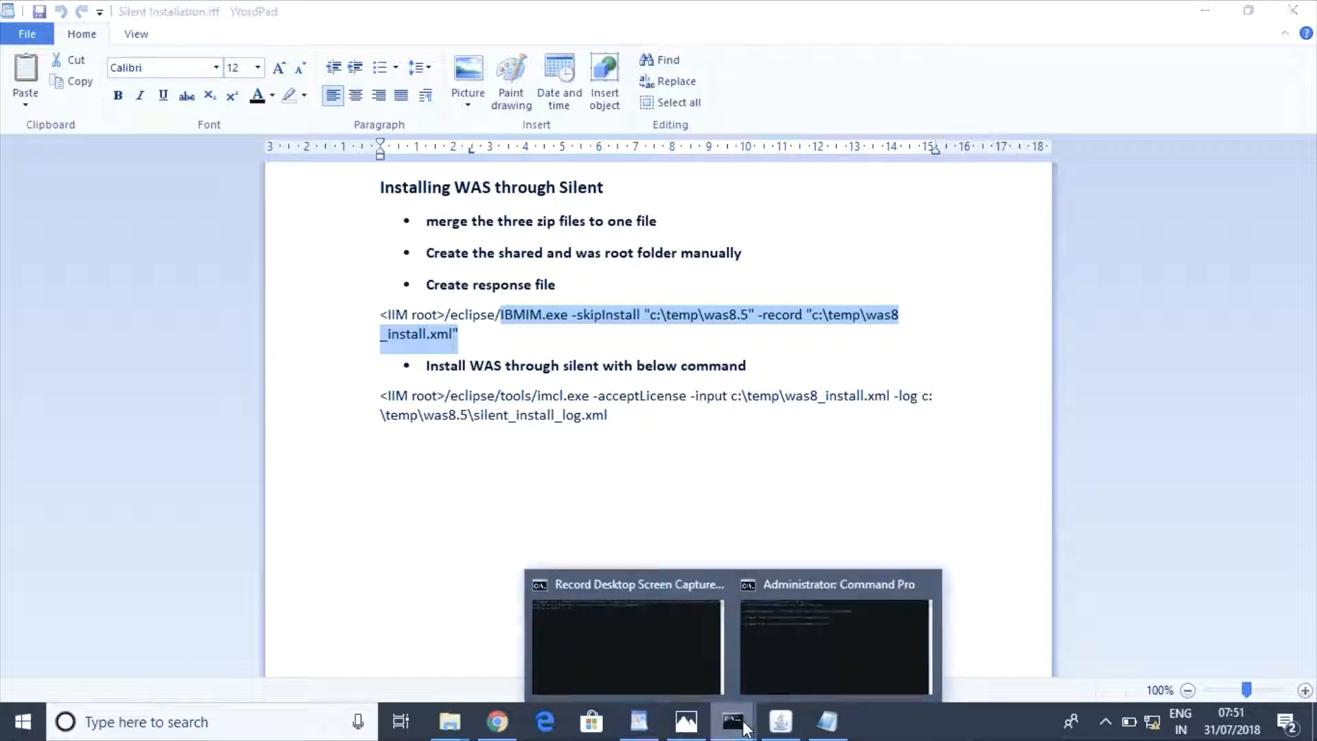
pyautogui.click(791, 682)
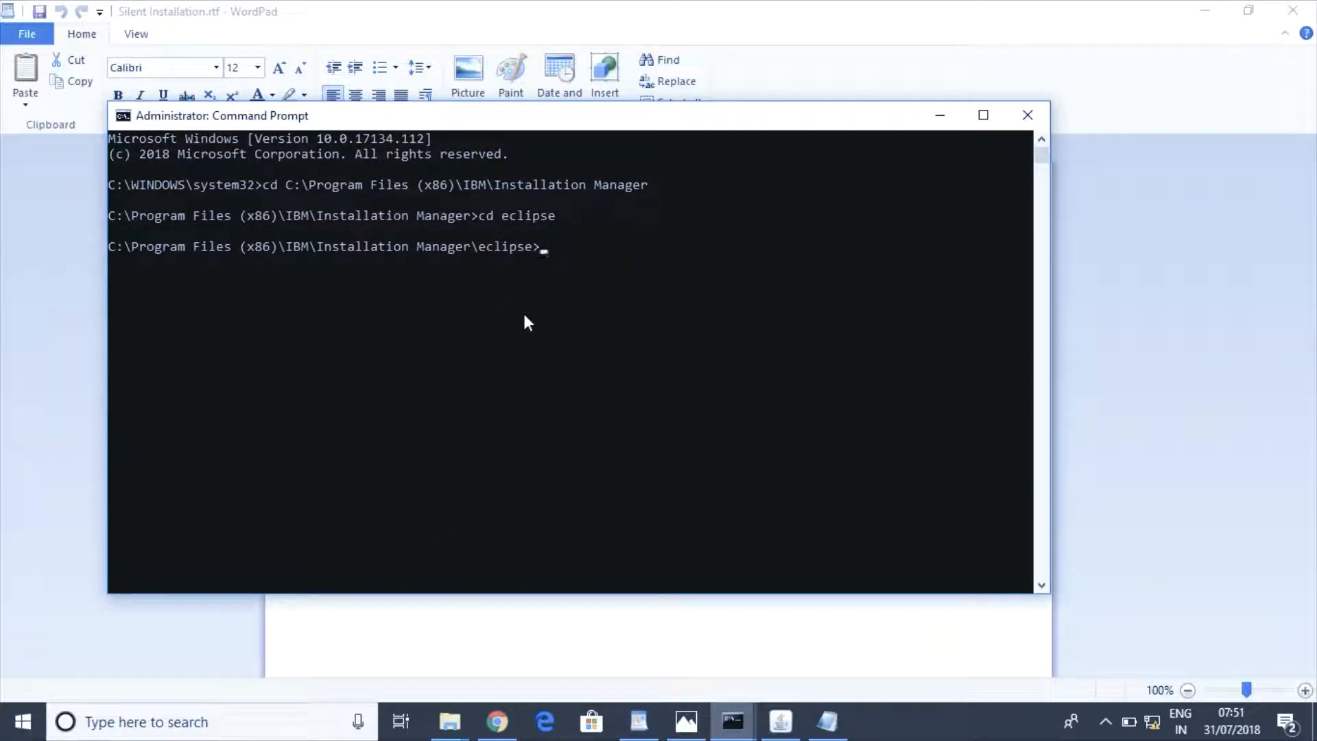
pyautogui.hotkey('ctrl', 'v')
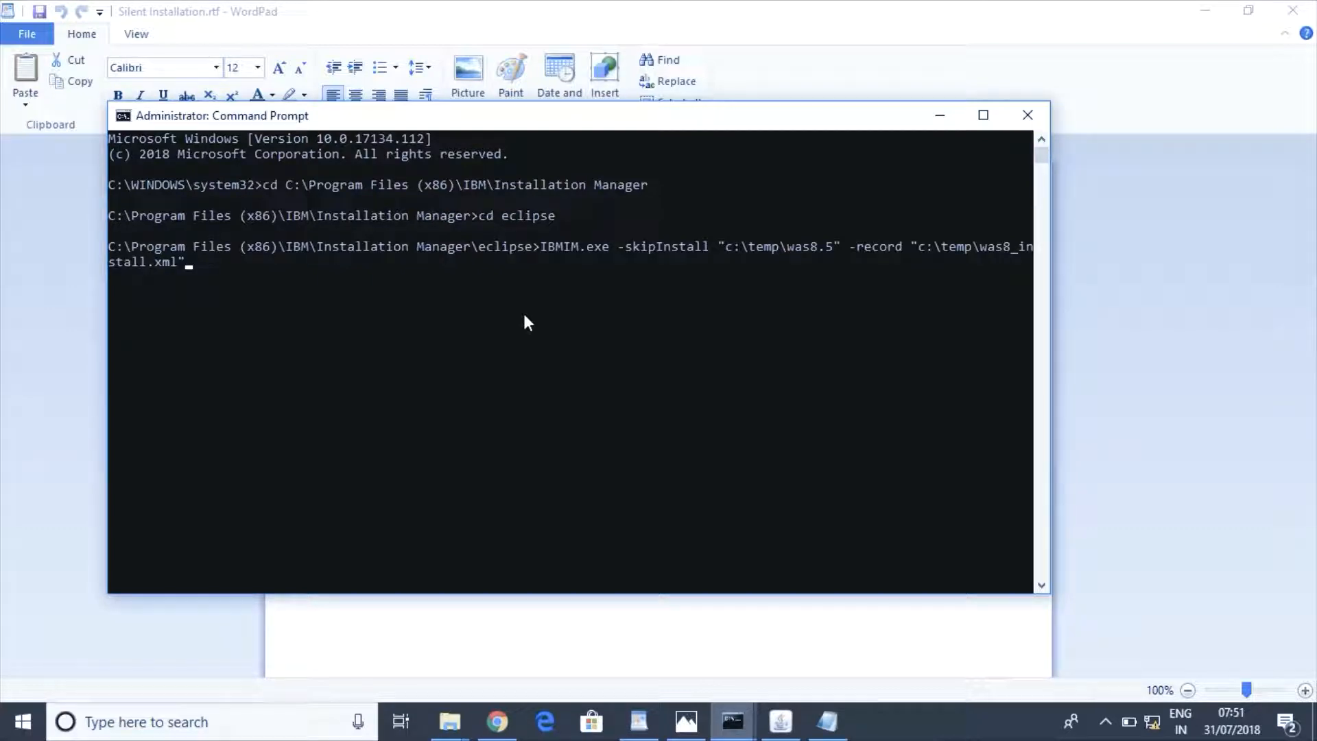
pyautogui.press('Return')
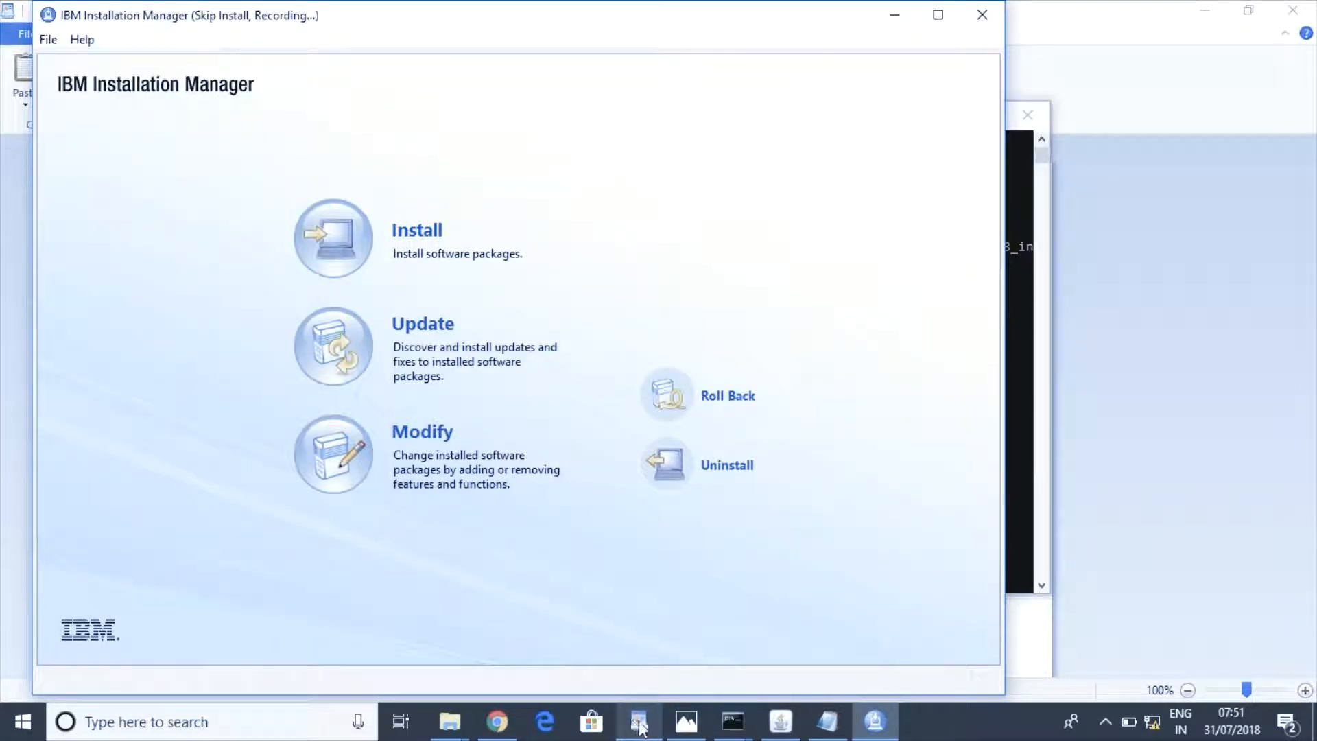
pyautogui.click(639, 724)
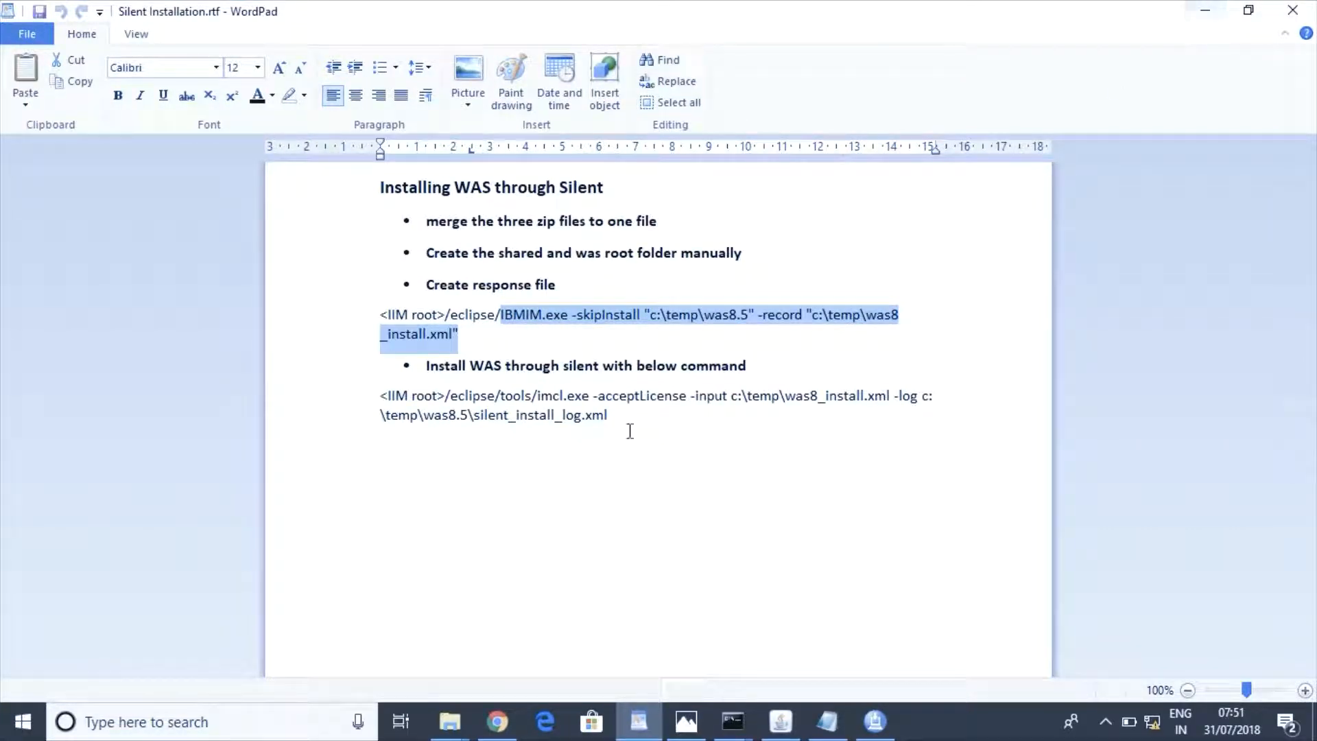
pyautogui.click(1205, 16)
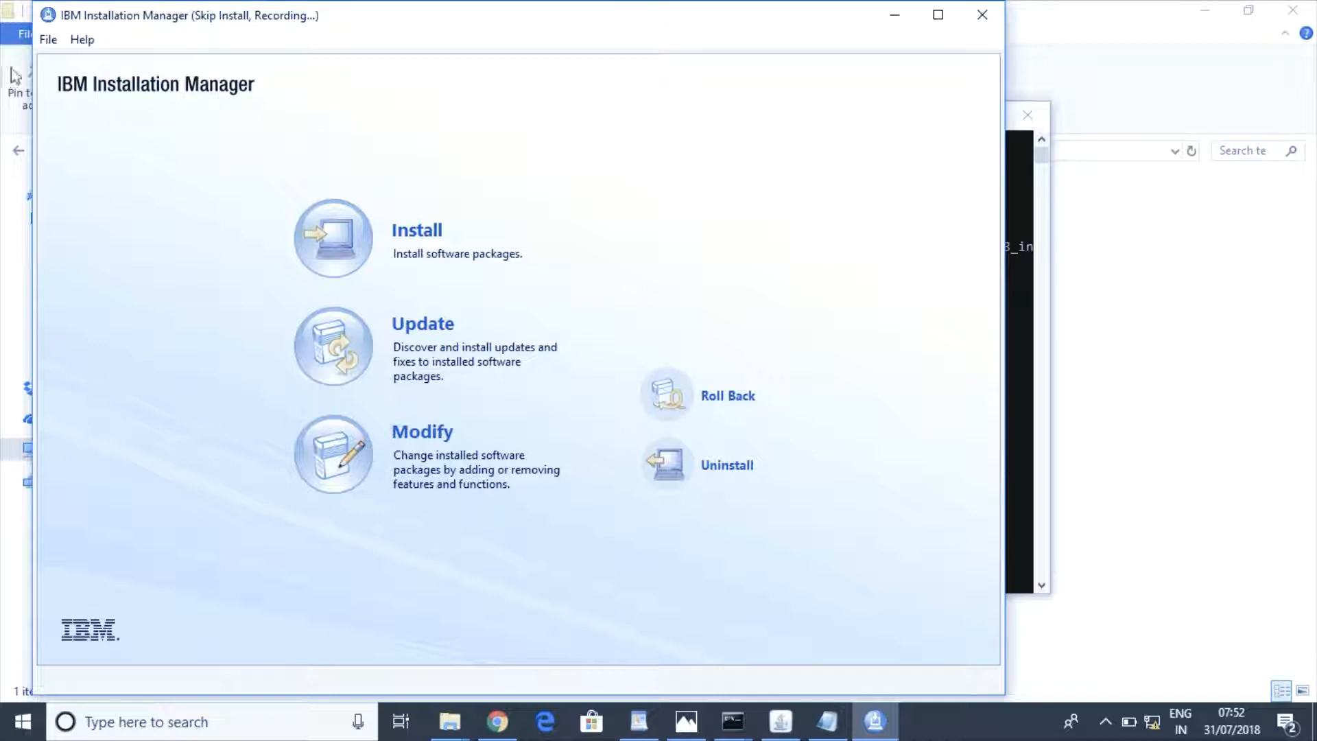
# - Open Installation Manager's repository preferences and start browsing for a repository to add
pyautogui.click(48, 40)
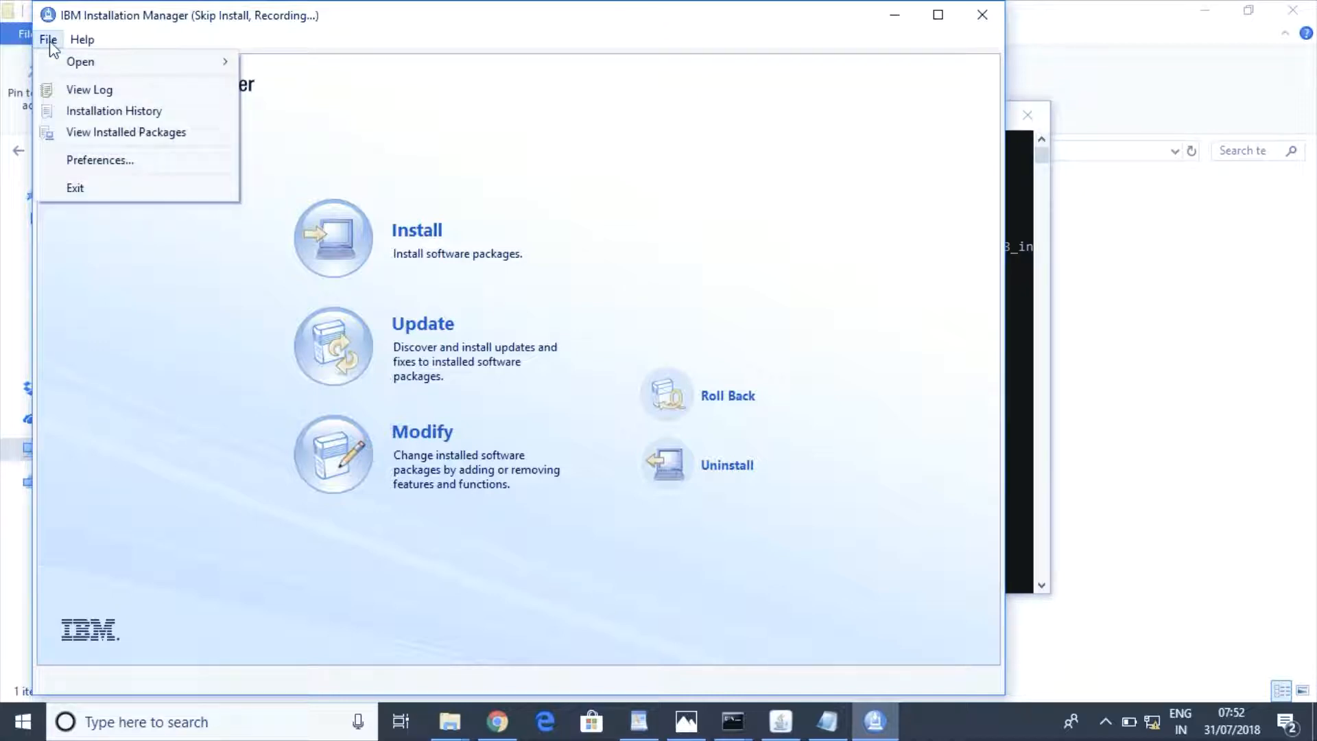
pyautogui.click(107, 161)
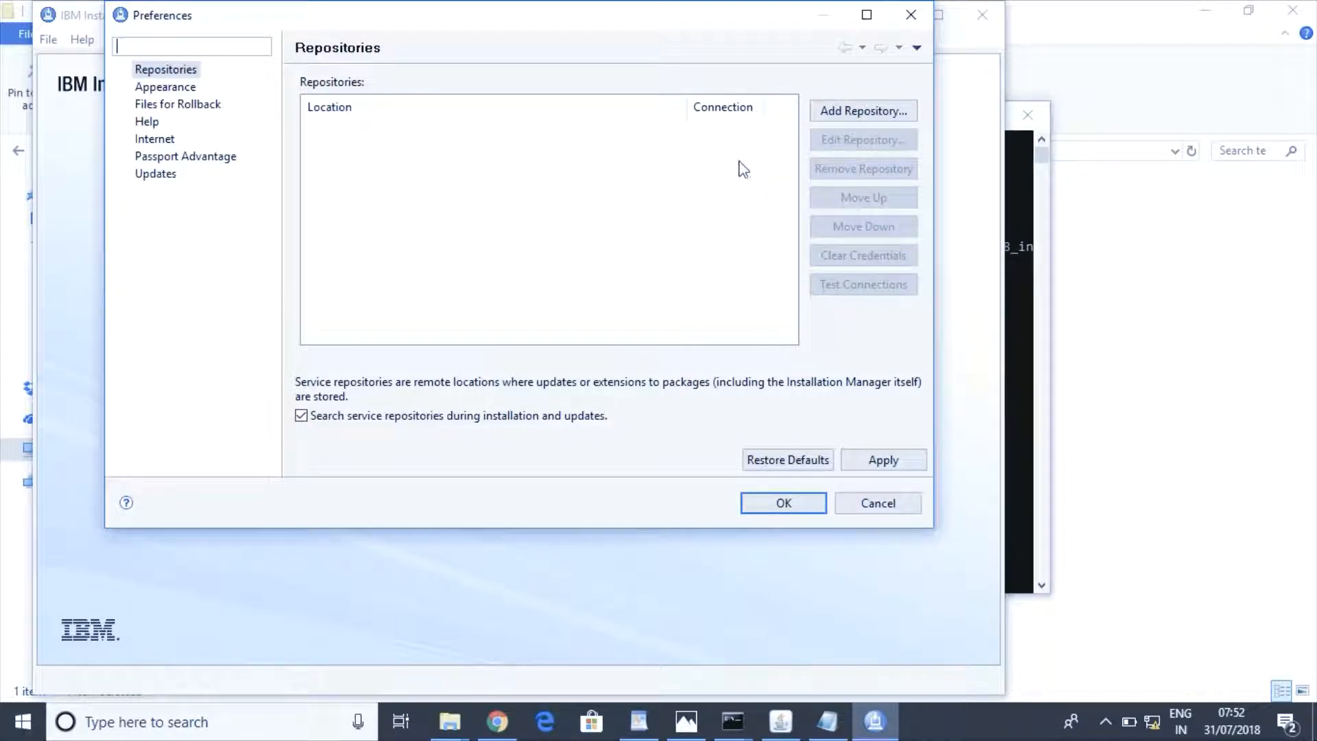
pyautogui.click(850, 113)
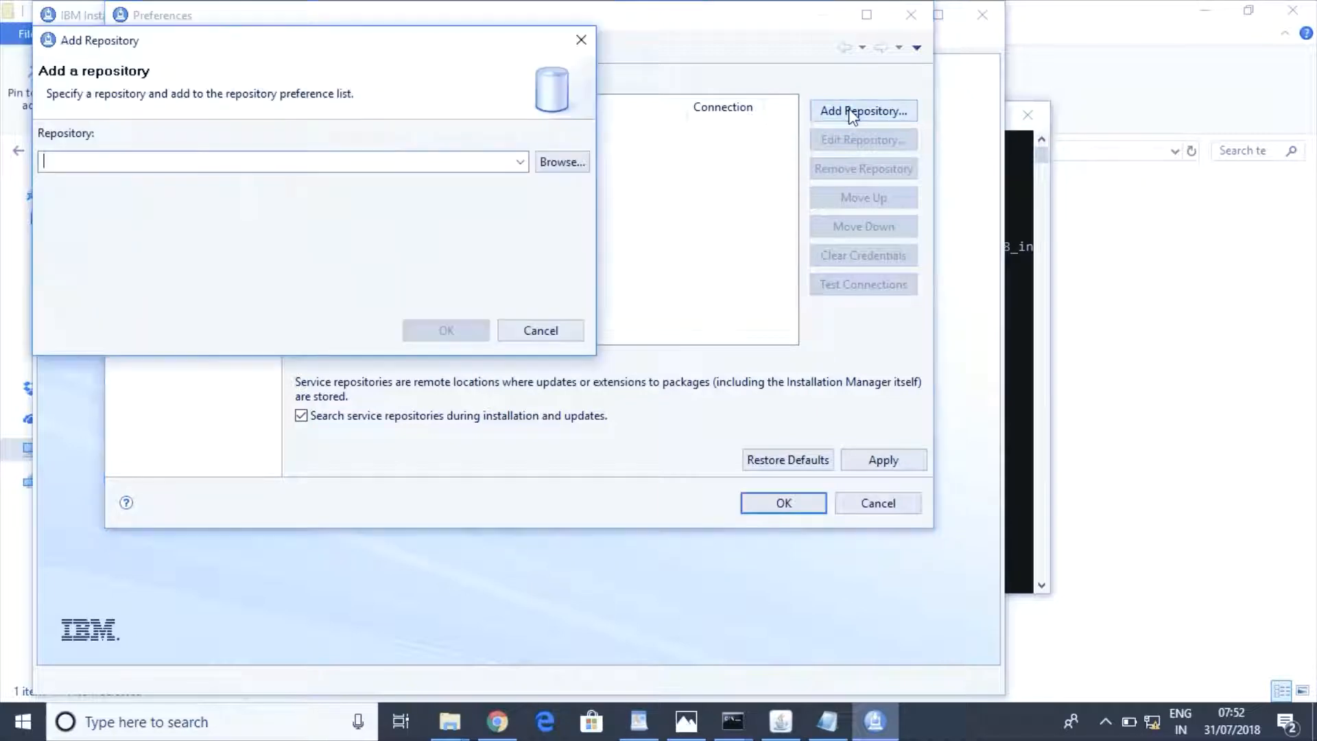
pyautogui.click(561, 164)
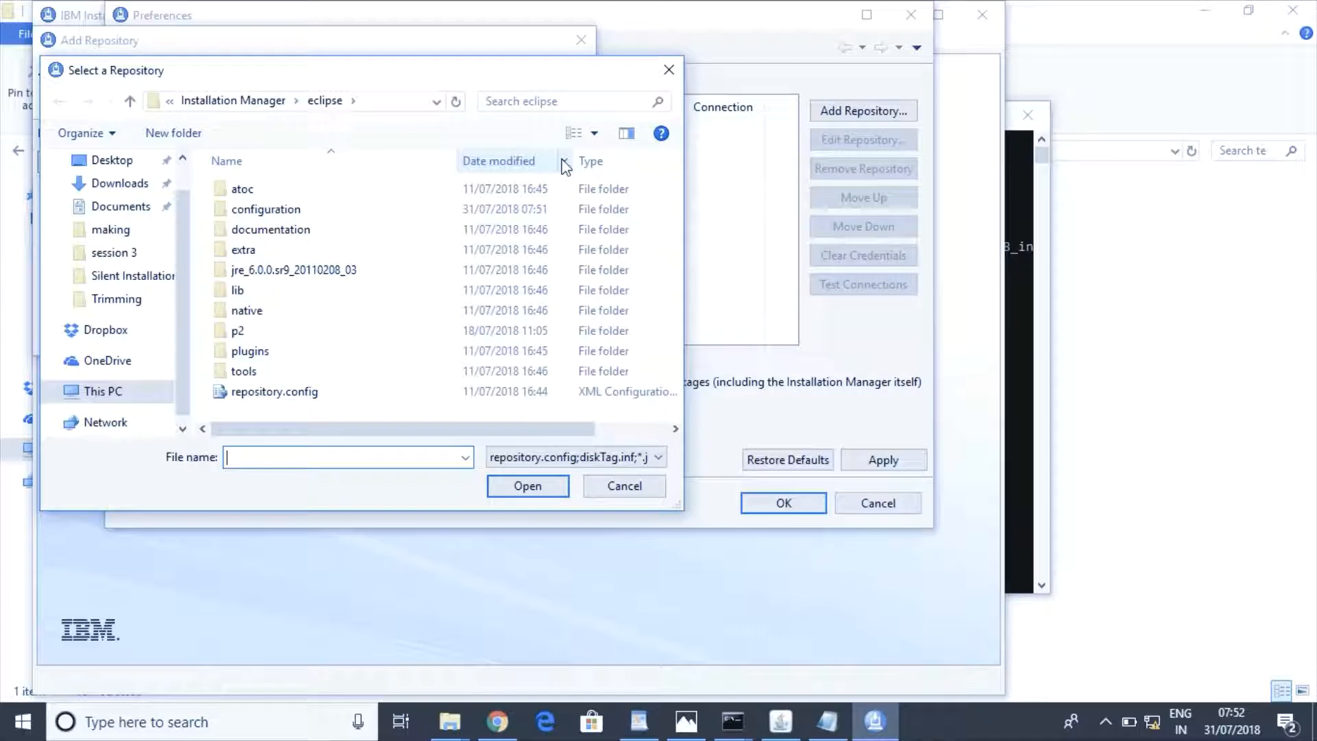
# - Copy the full path of the "WAS 8.5 installation from 3 zip files" folder in File Explorer and return to the repository selection
pyautogui.click(450, 722)
pyautogui.click(529, 673)
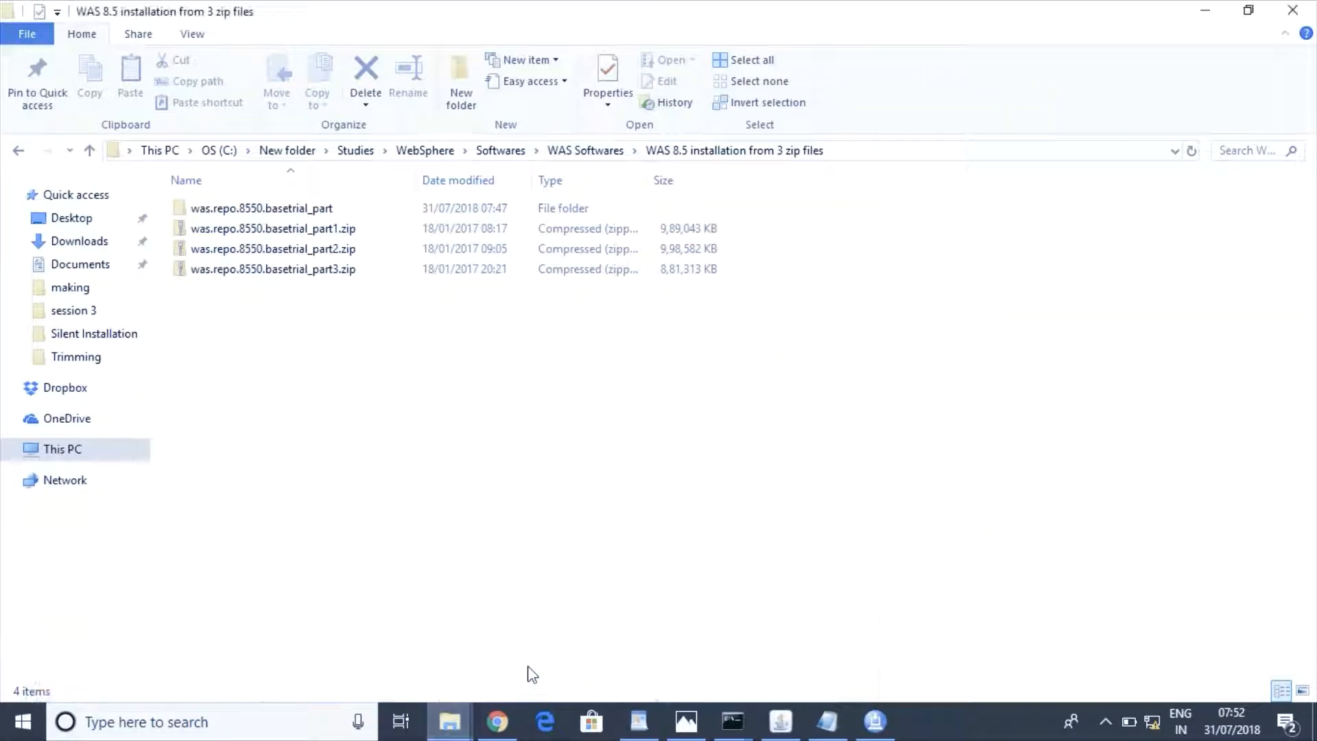
pyautogui.click(883, 153)
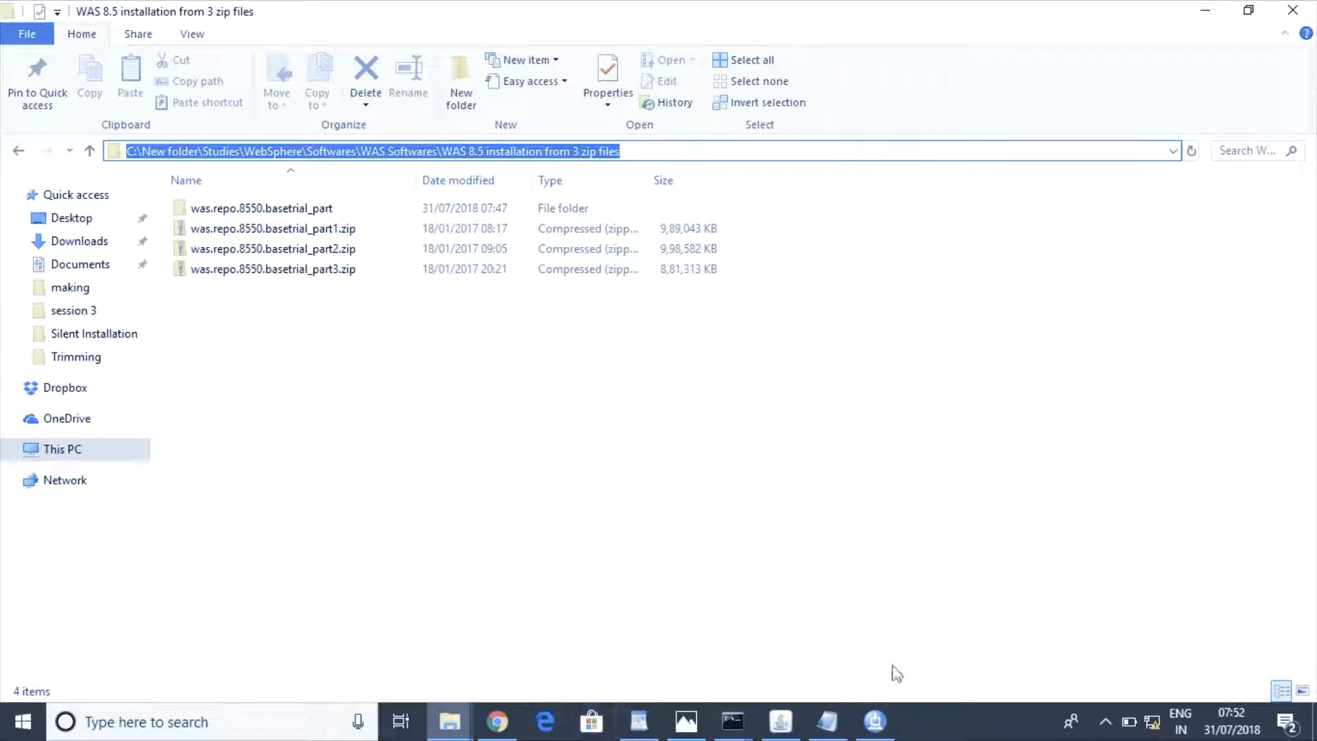
pyautogui.click(887, 732)
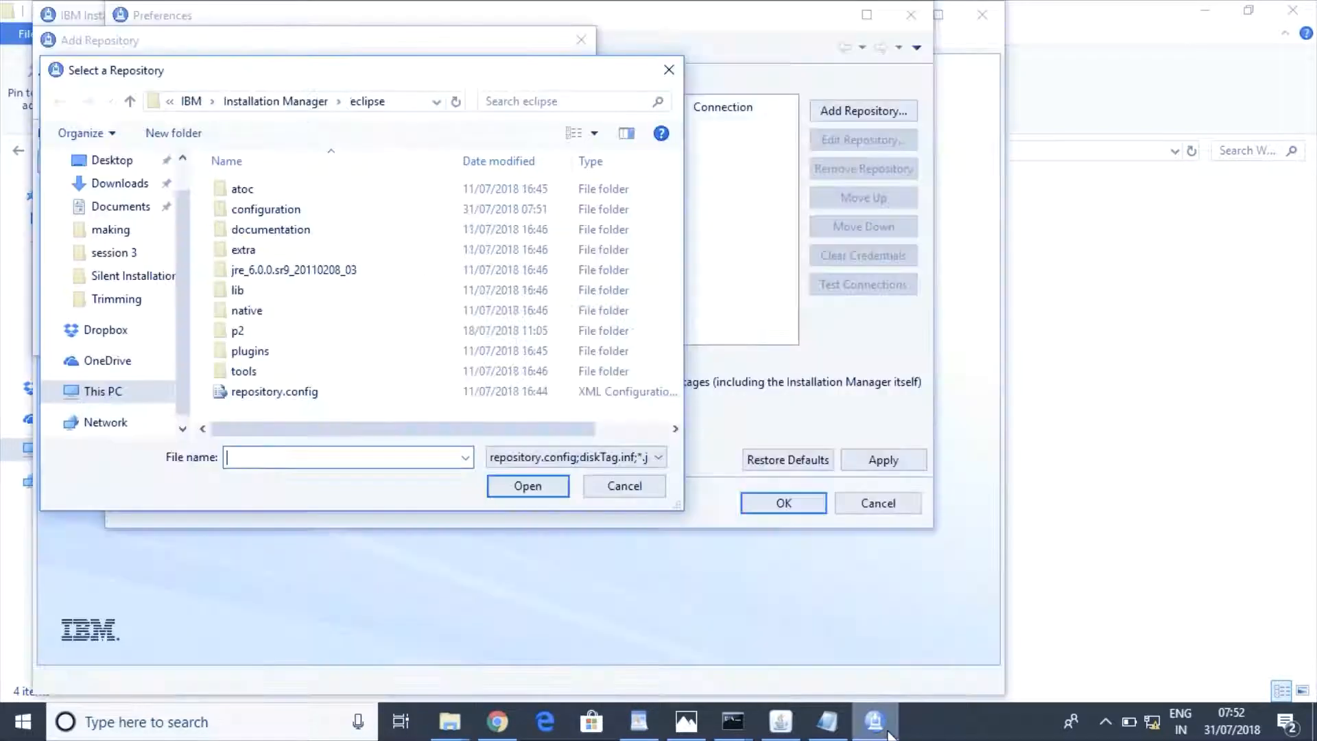
# - Go to the copied folder path and add repository.config from was.repo.8550.basetrial_part as the repository
pyautogui.click(397, 100)
pyautogui.write('WAS Software\\WAS 8.5 installation from 3 zip files')
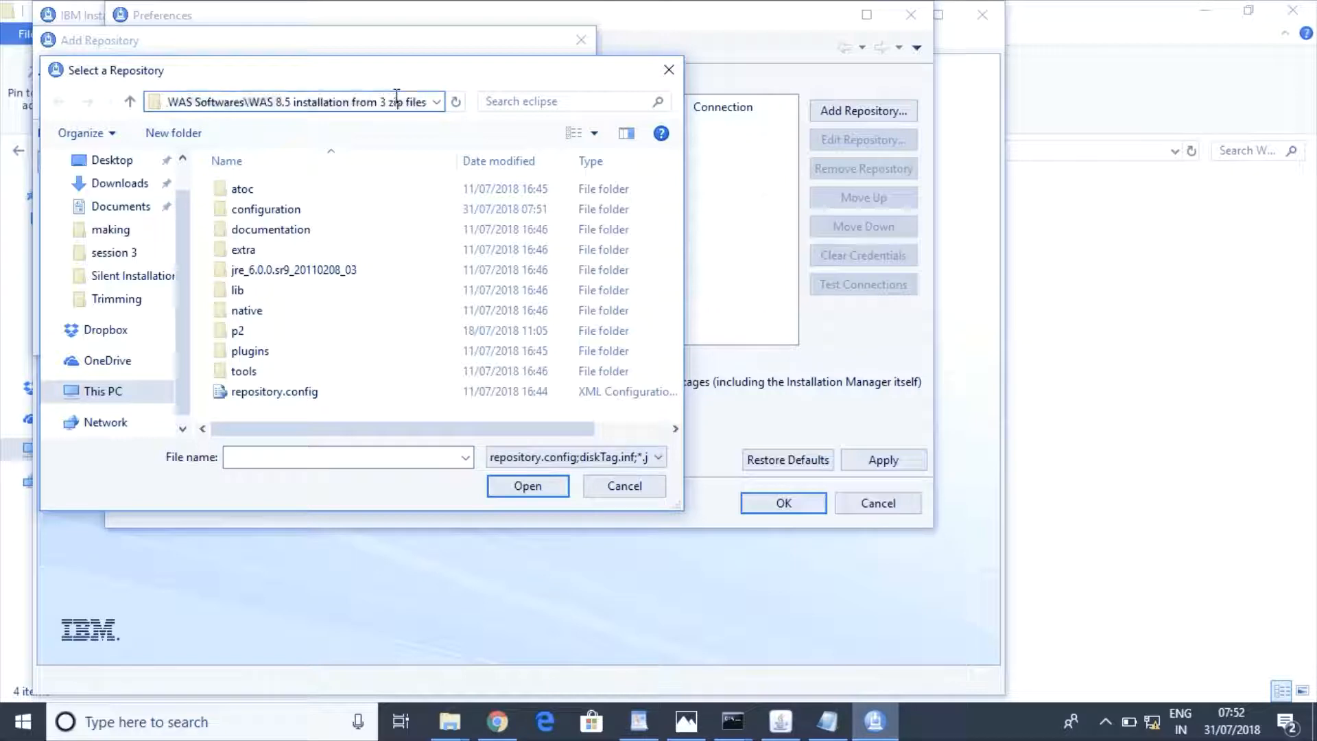
pyautogui.press('Return')
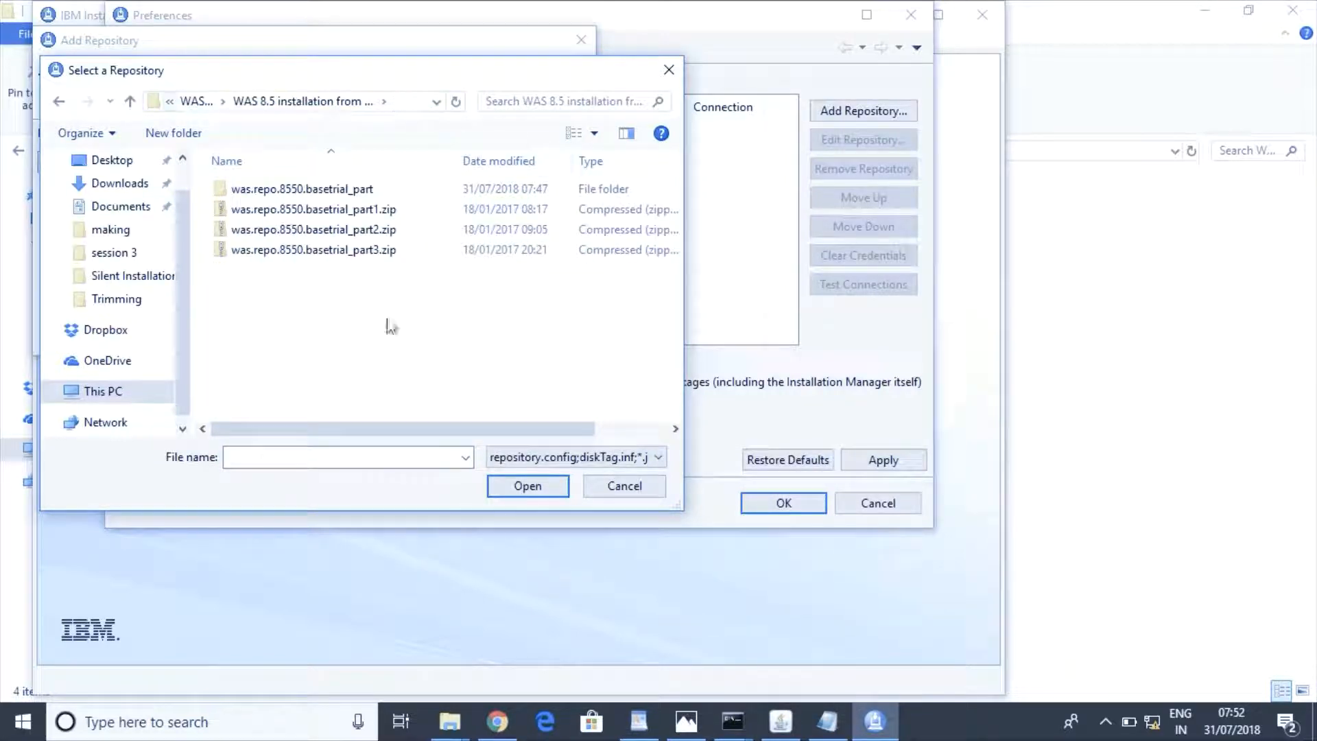
pyautogui.doubleClick(291, 191)
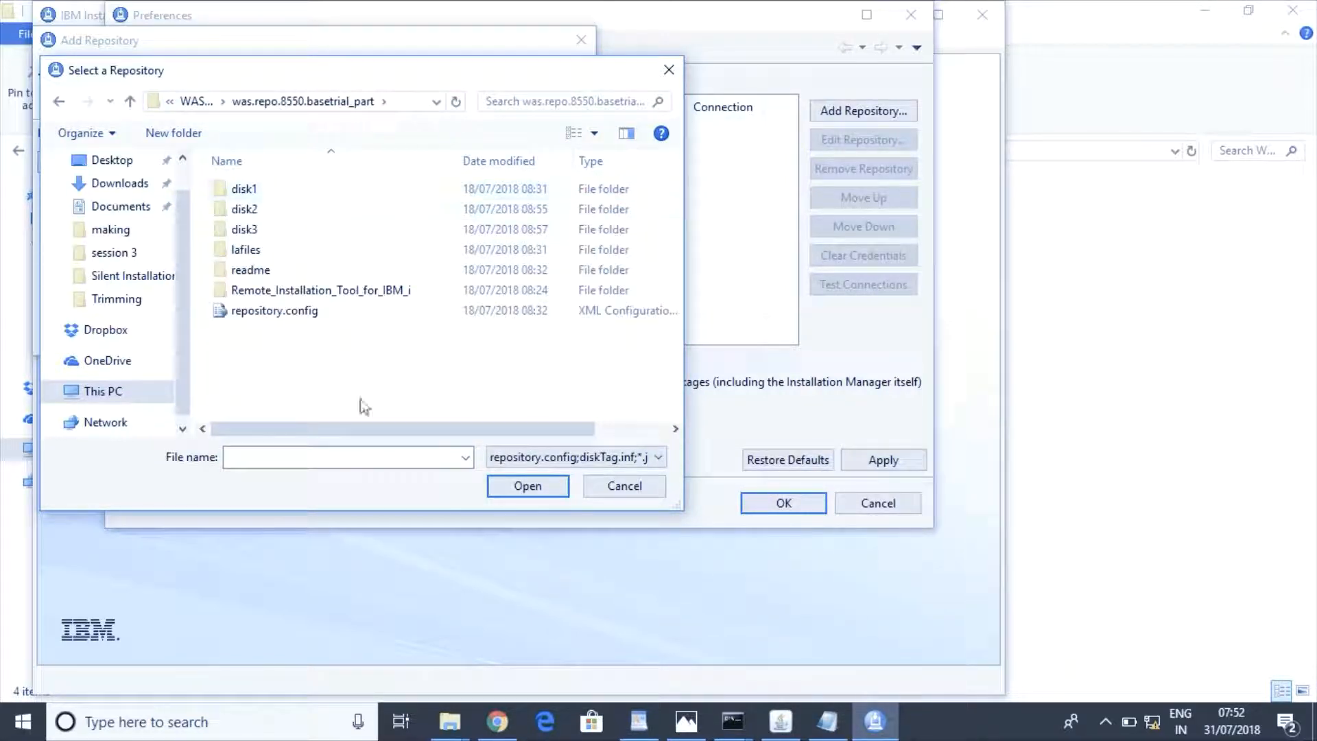
pyautogui.doubleClick(285, 312)
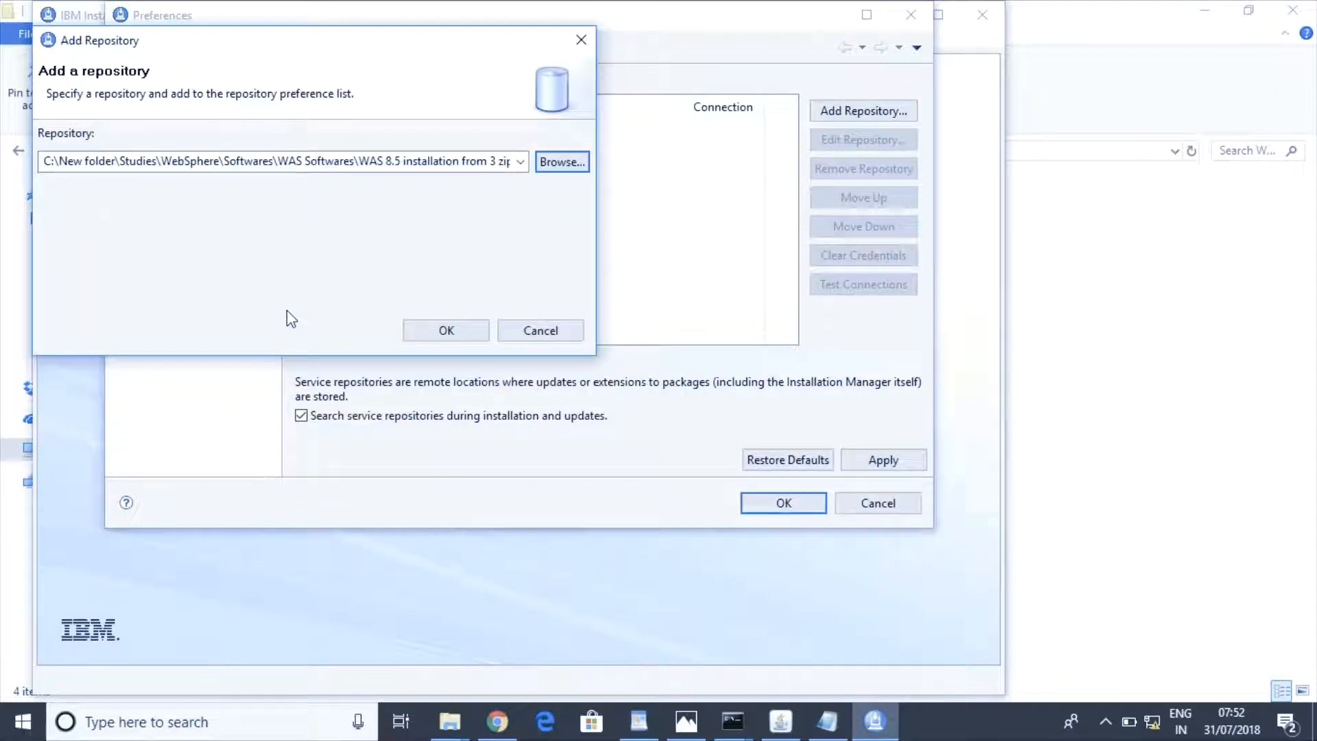
pyautogui.click(439, 328)
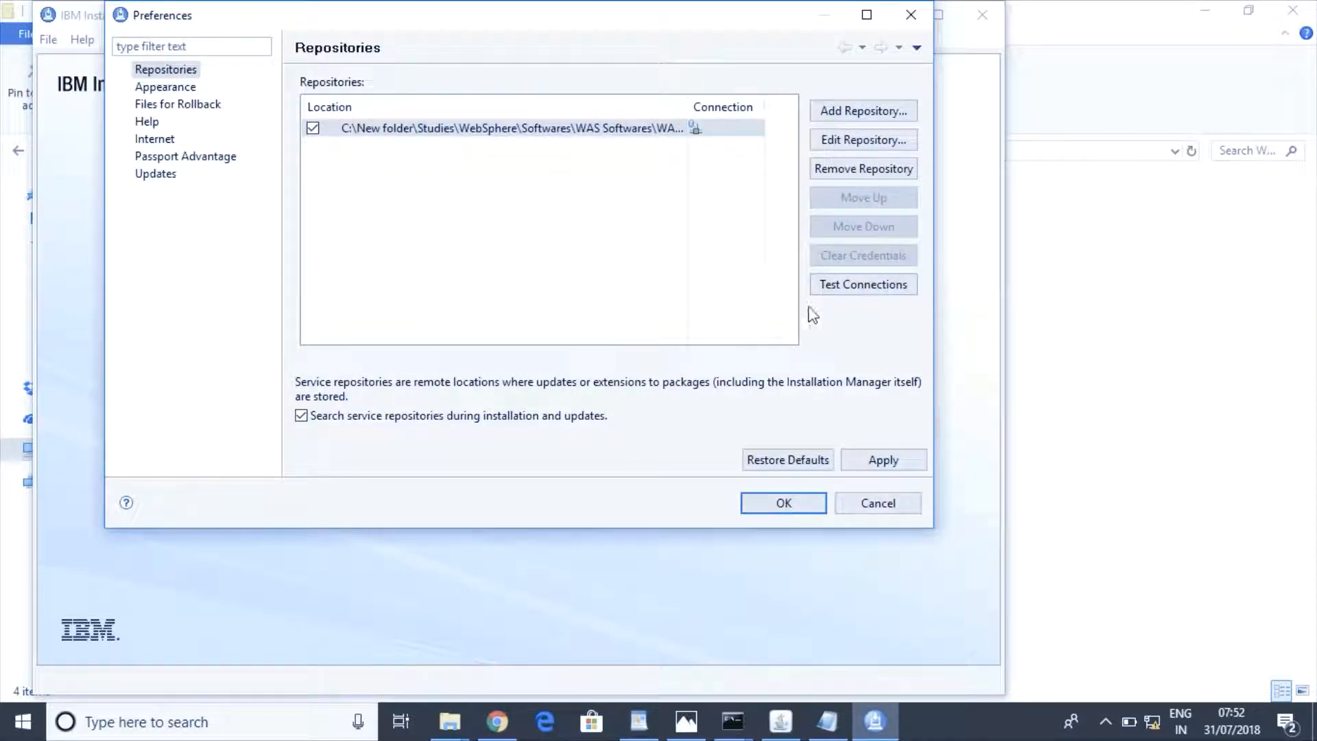
# - Test the added repository's connection, then apply and close the preferences
pyautogui.click(866, 284)
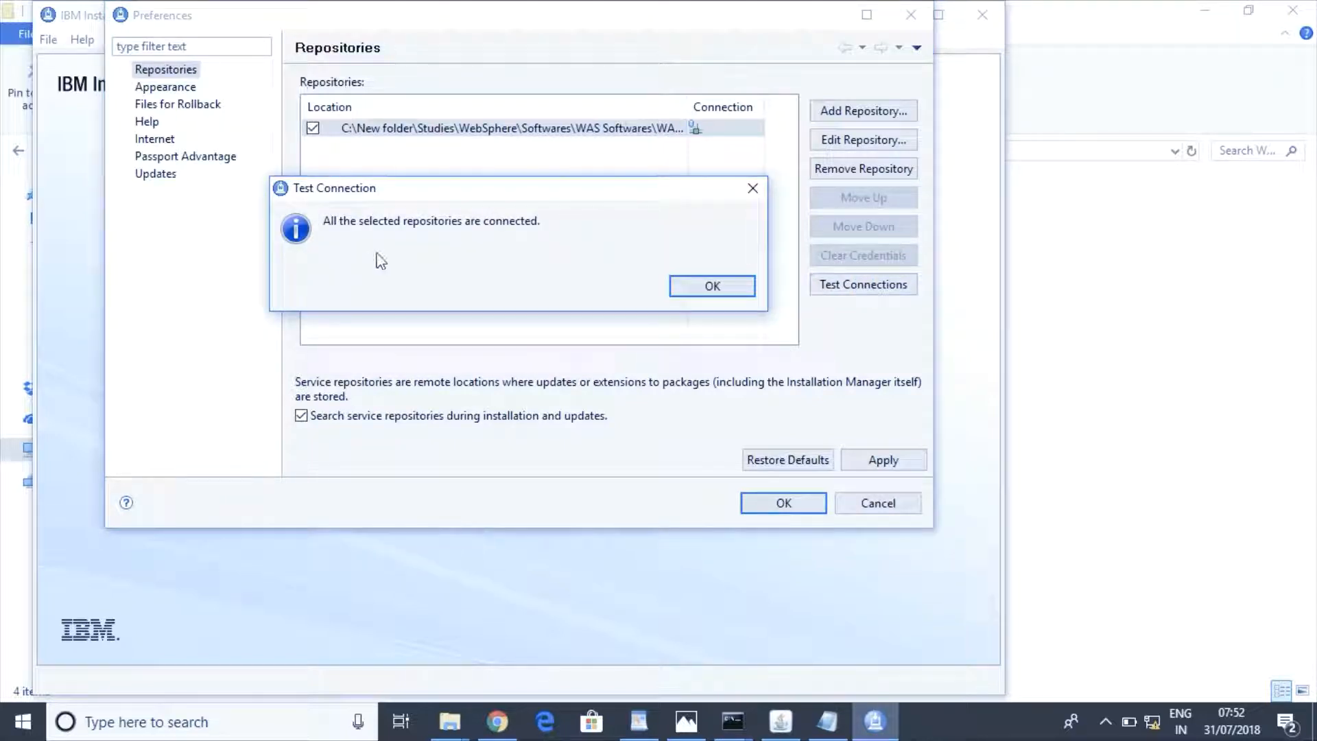
pyautogui.click(721, 286)
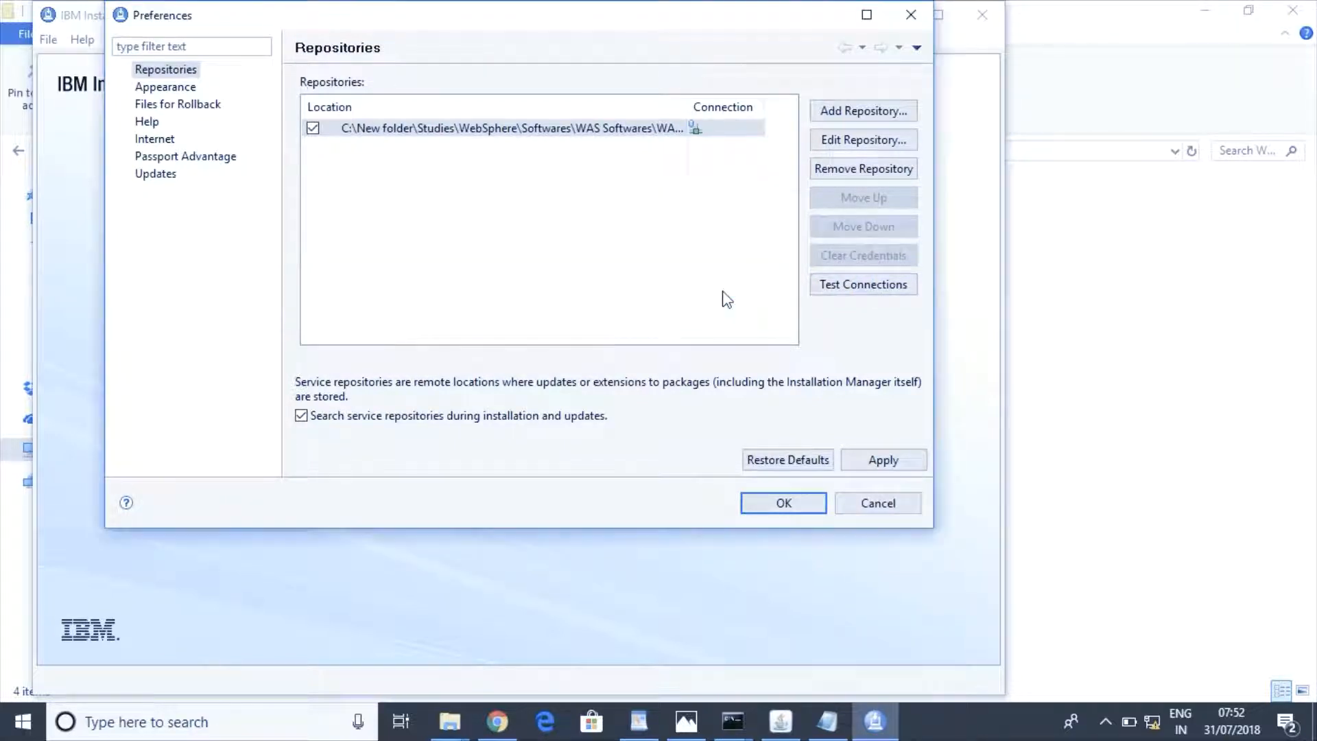
pyautogui.click(885, 461)
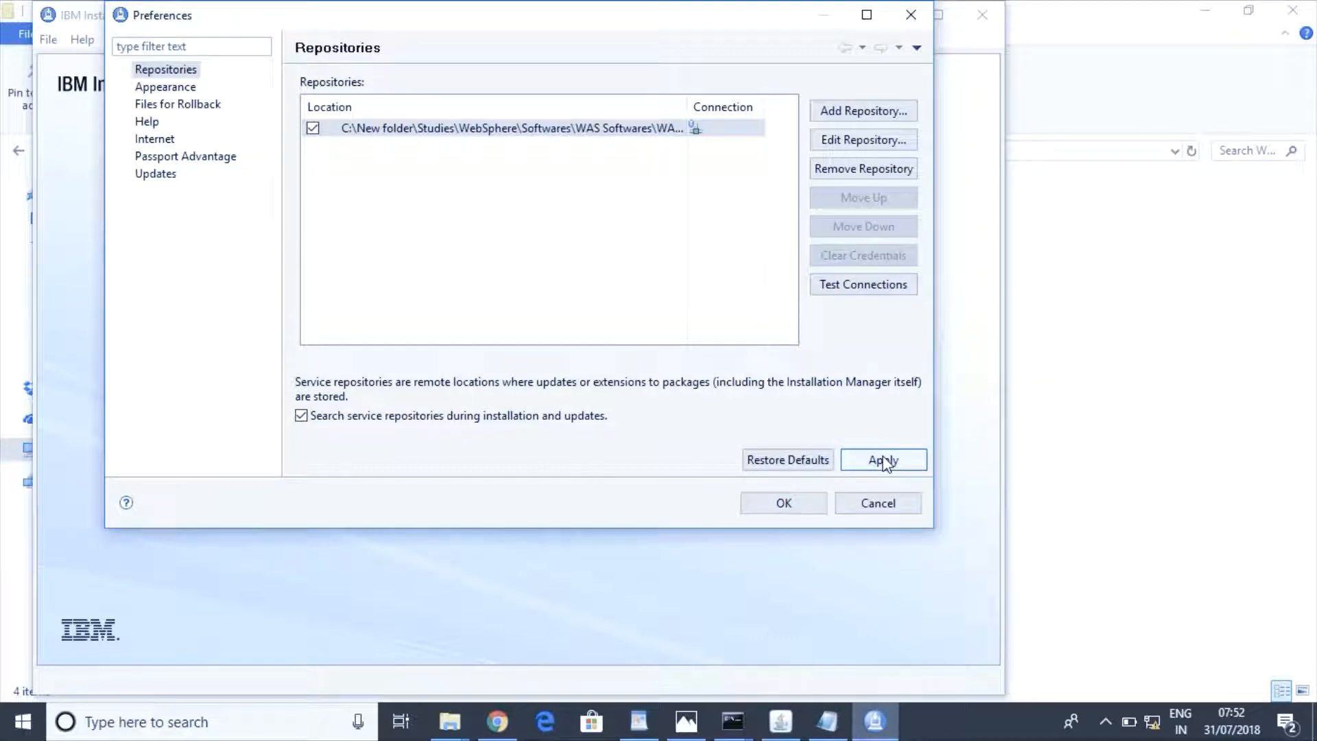
pyautogui.click(780, 505)
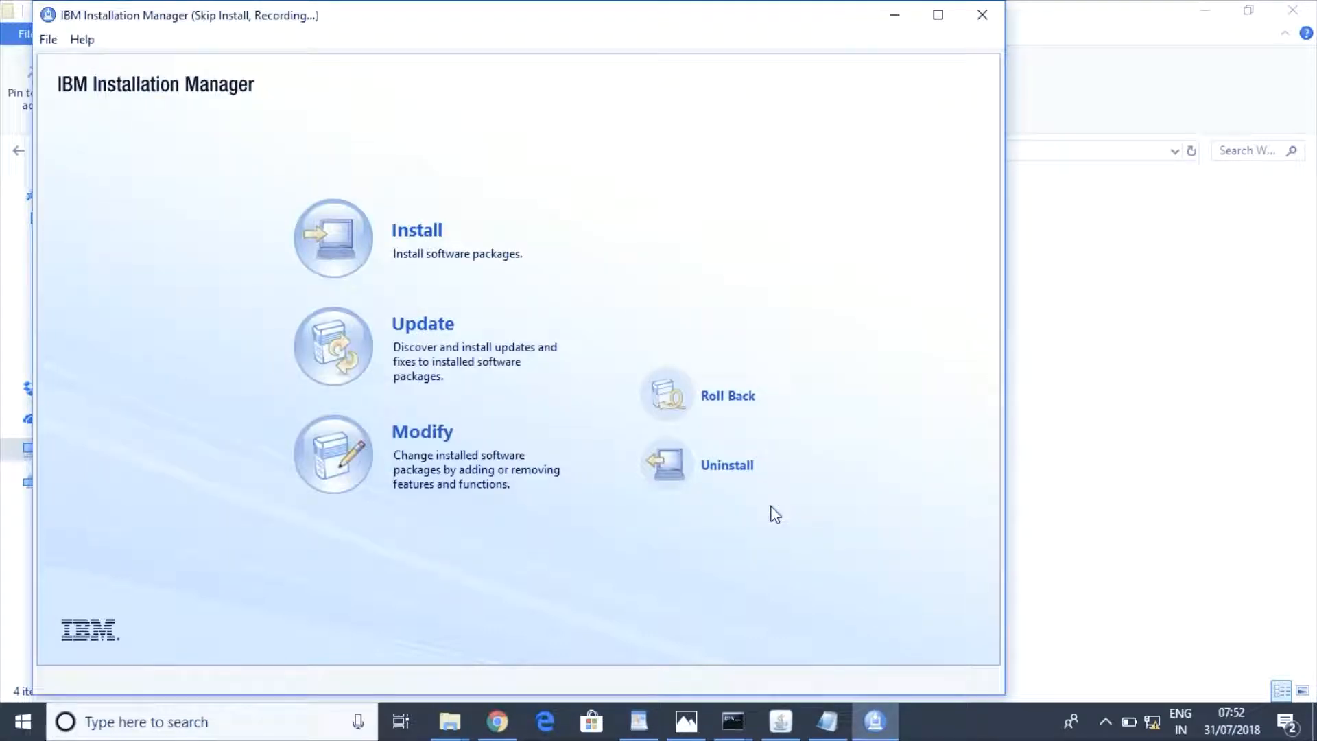
# - Start a package installation and select IBM WebSphere Application Server Trial Version 8.5.5.0
pyautogui.click(420, 232)
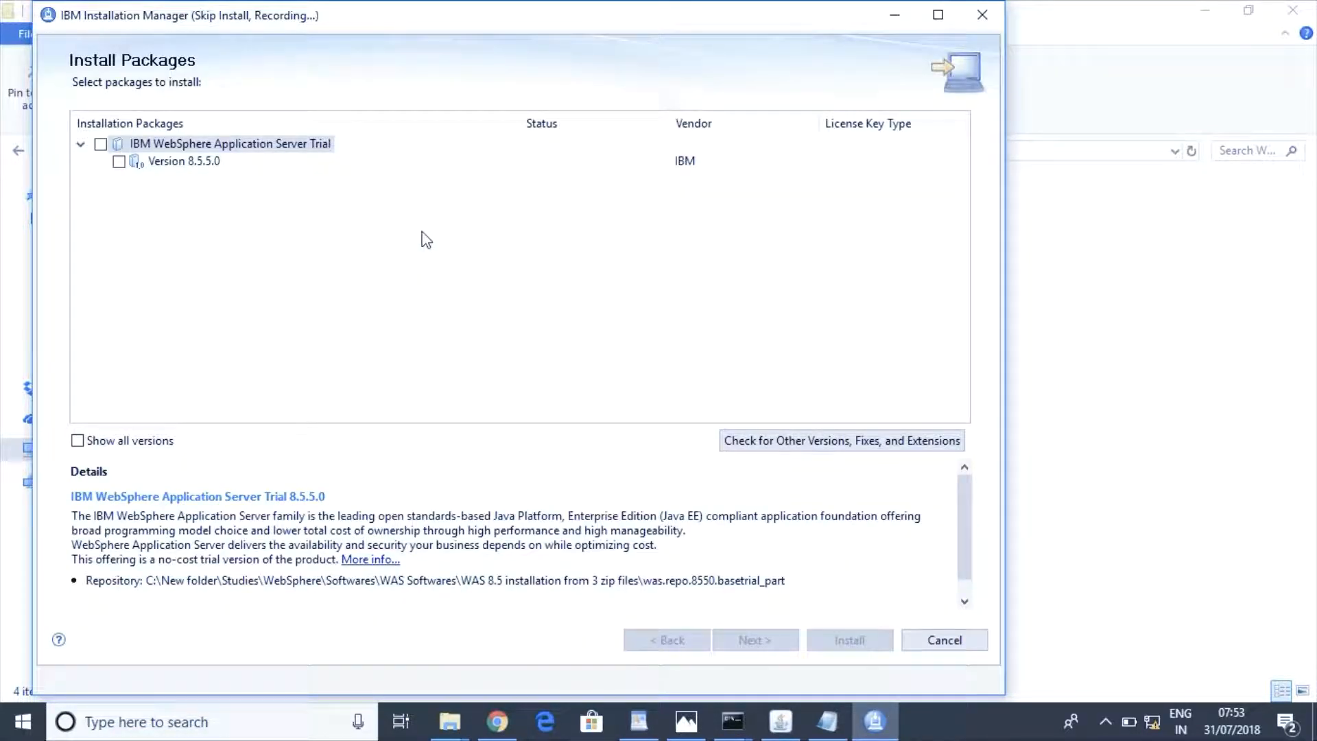
pyautogui.click(101, 144)
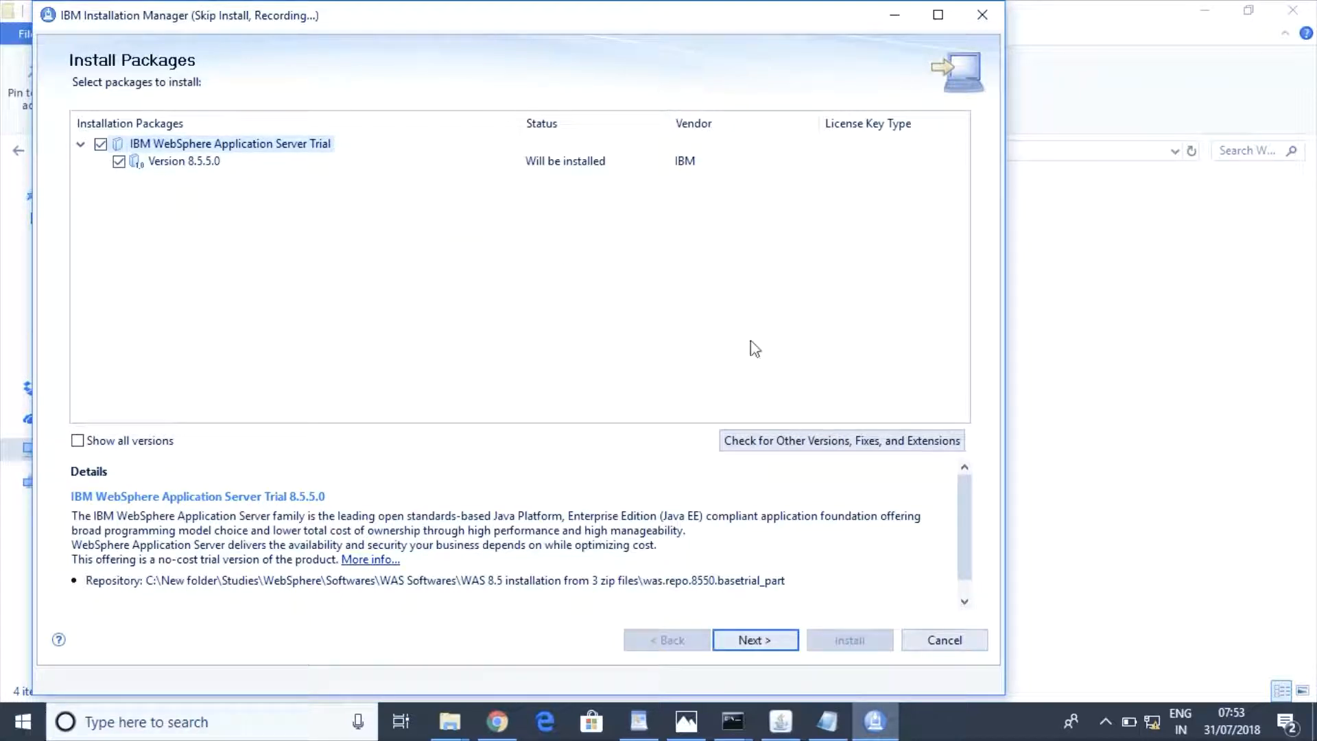
# - Proceed with the selected WebSphere Application Server Trial package and accept the terms of its license agreement
pyautogui.click(754, 640)
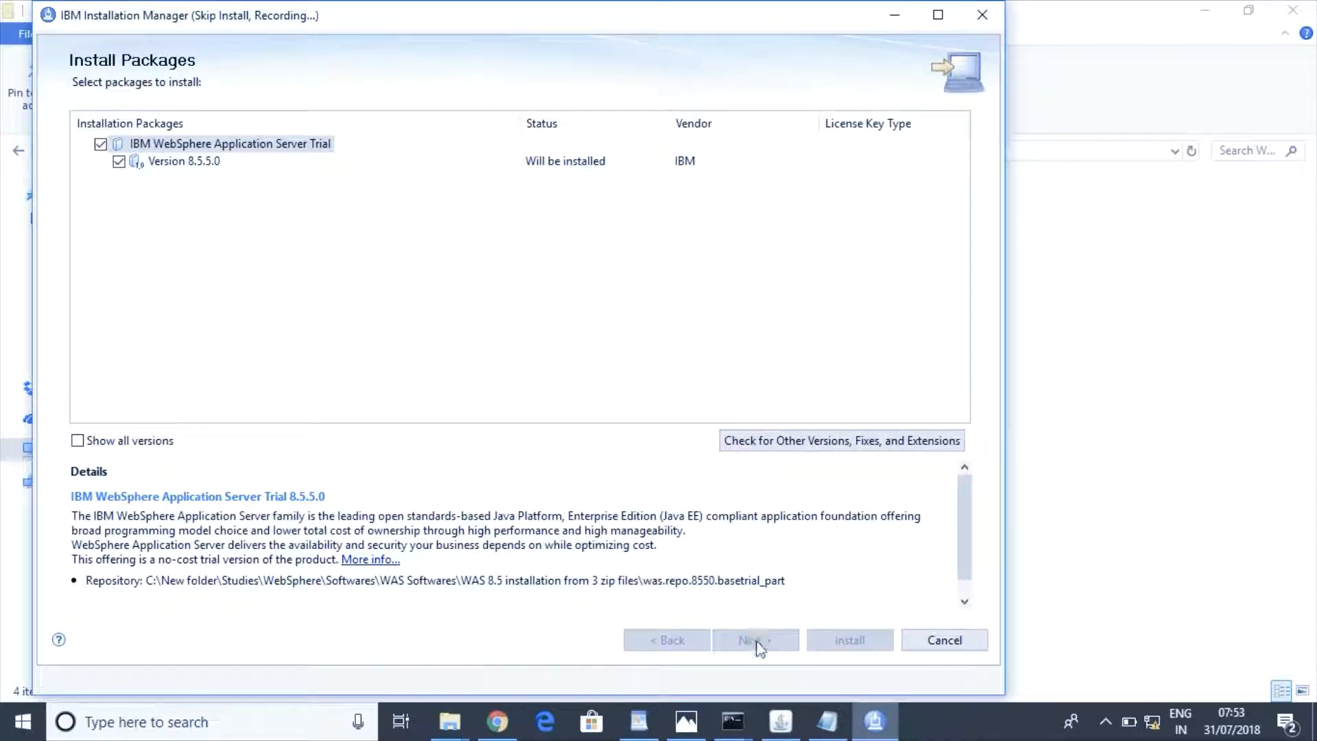
pyautogui.click(758, 642)
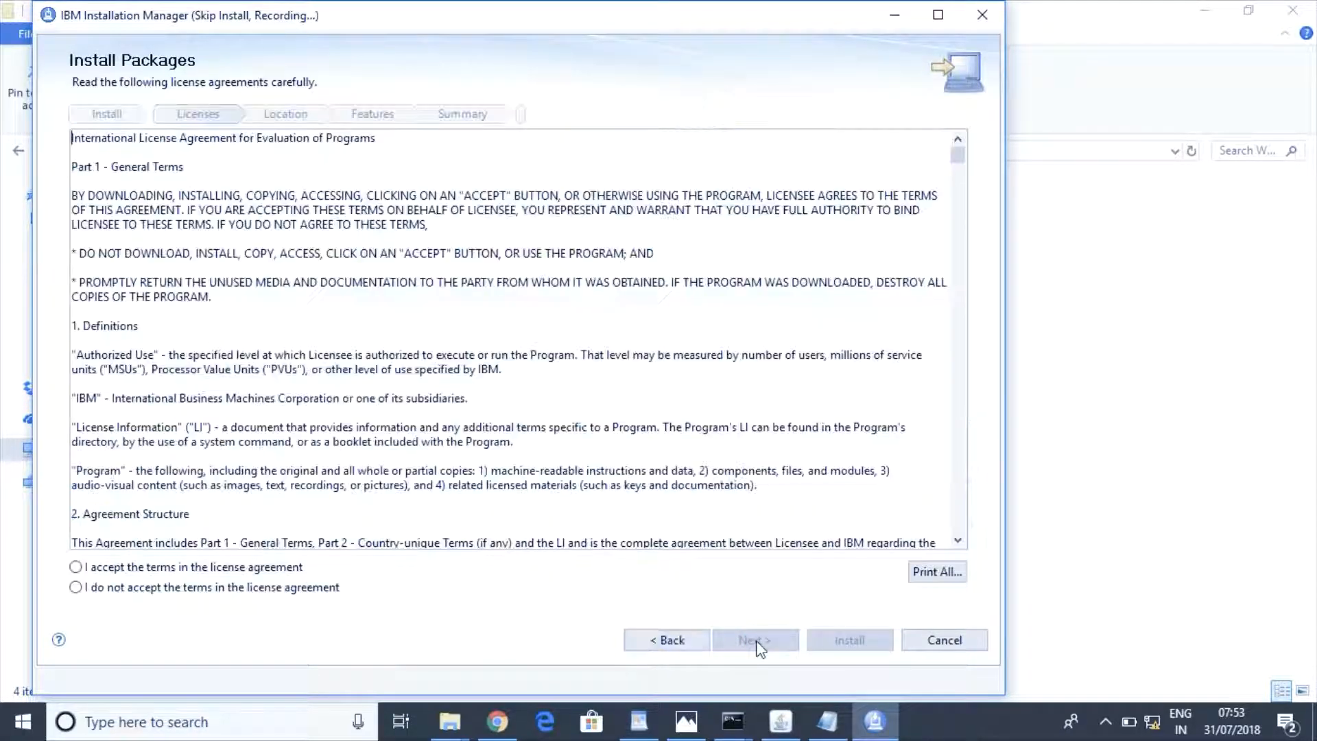
pyautogui.click(79, 567)
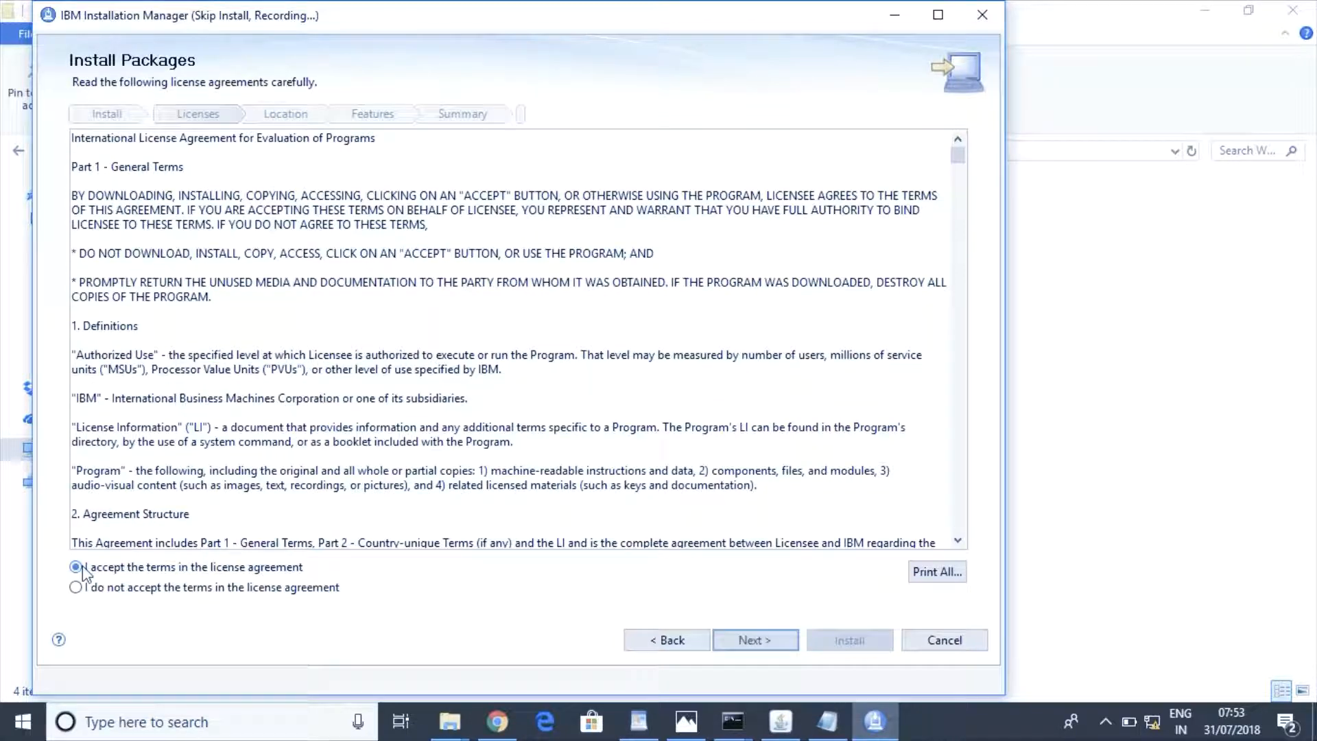
pyautogui.click(747, 647)
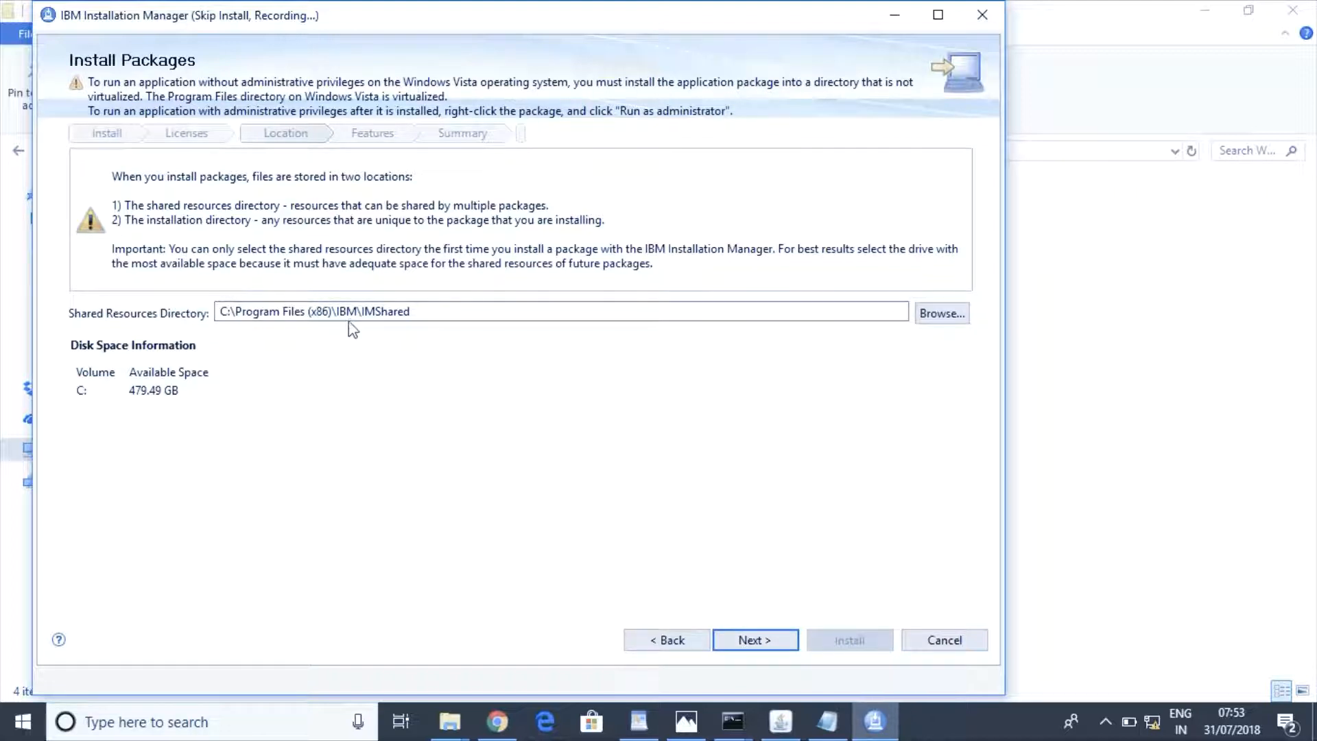
# - Check the WebSphere and IMShared folders in File Explorer and keep C:\Program Files (x86)\IBM\IMShared as the shared resources directory
pyautogui.click(447, 731)
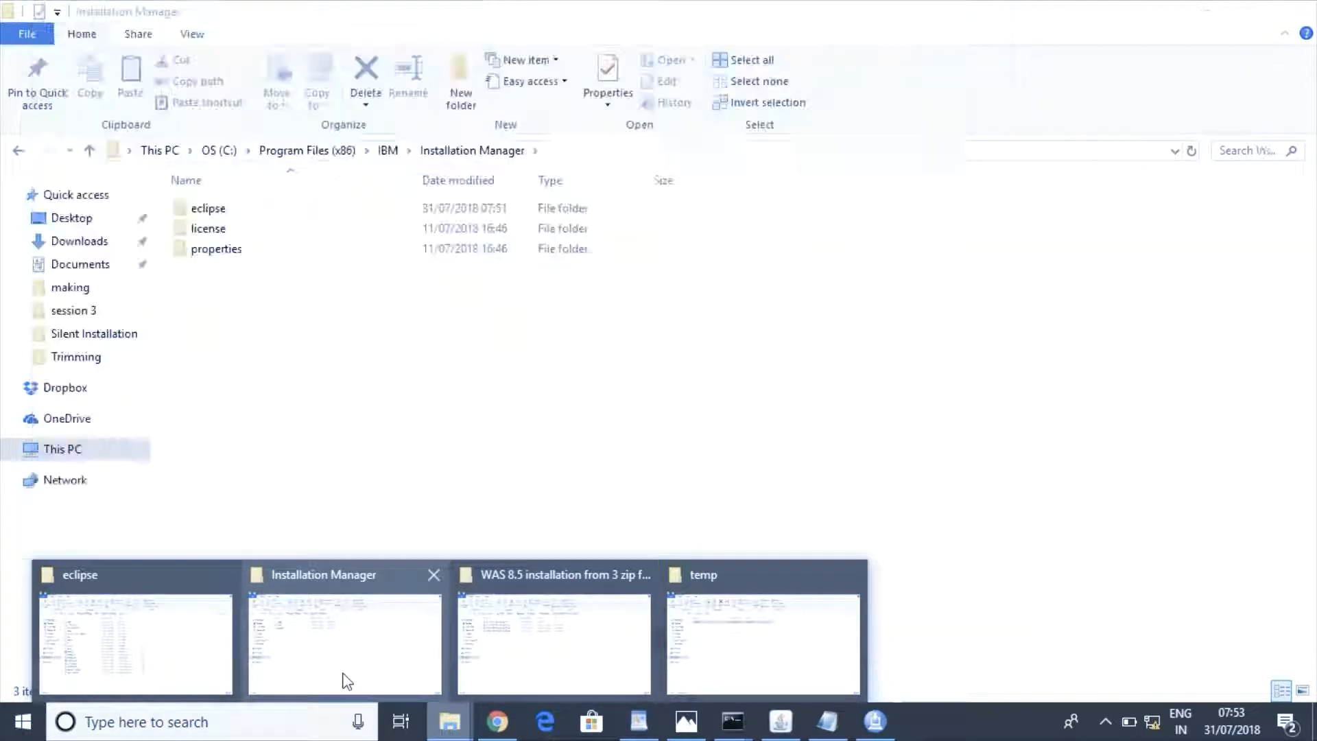
pyautogui.click(346, 681)
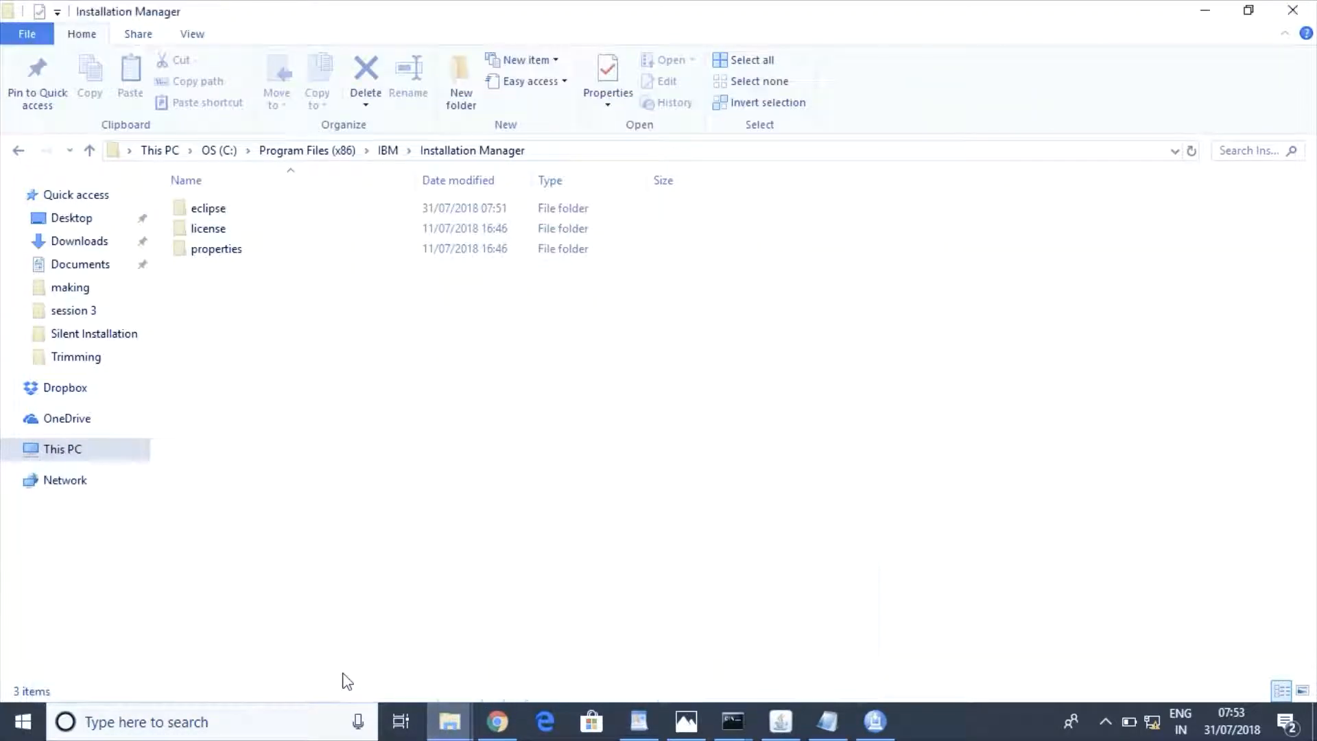
pyautogui.click(389, 150)
pyautogui.doubleClick(239, 250)
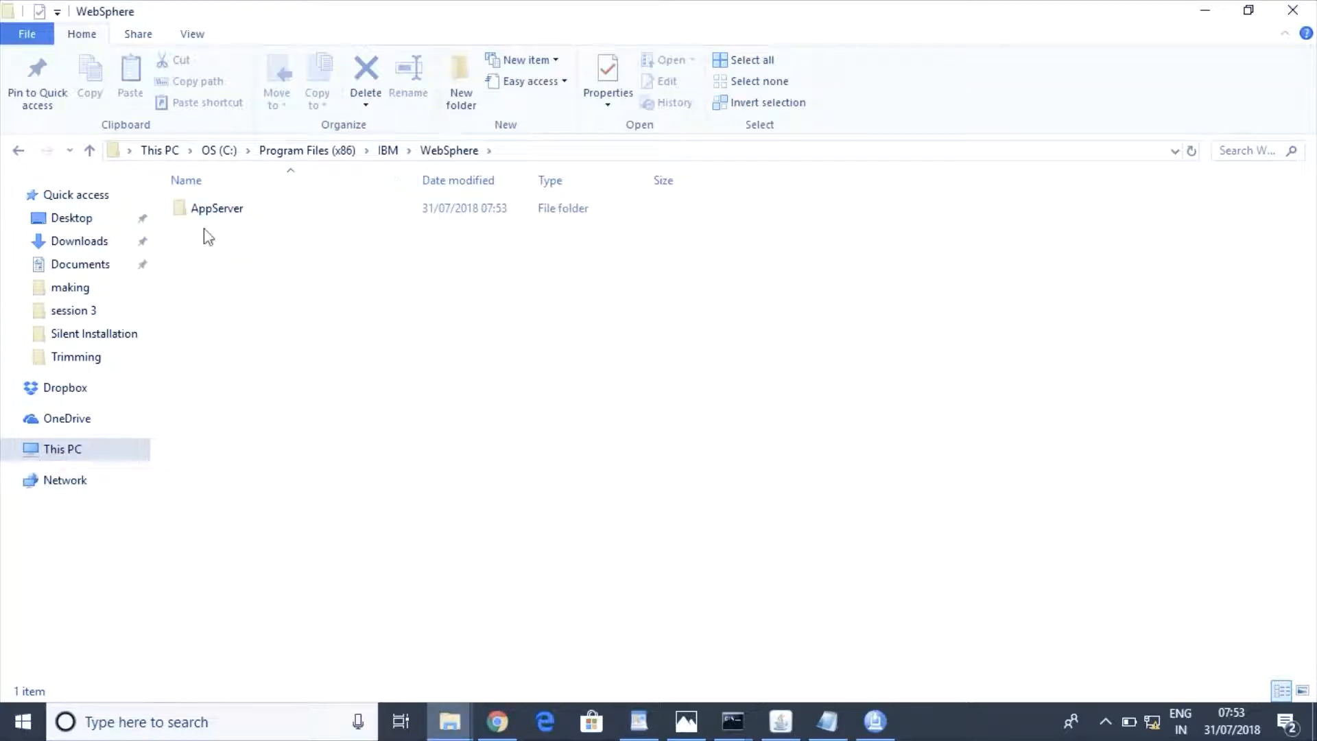
pyautogui.click(387, 150)
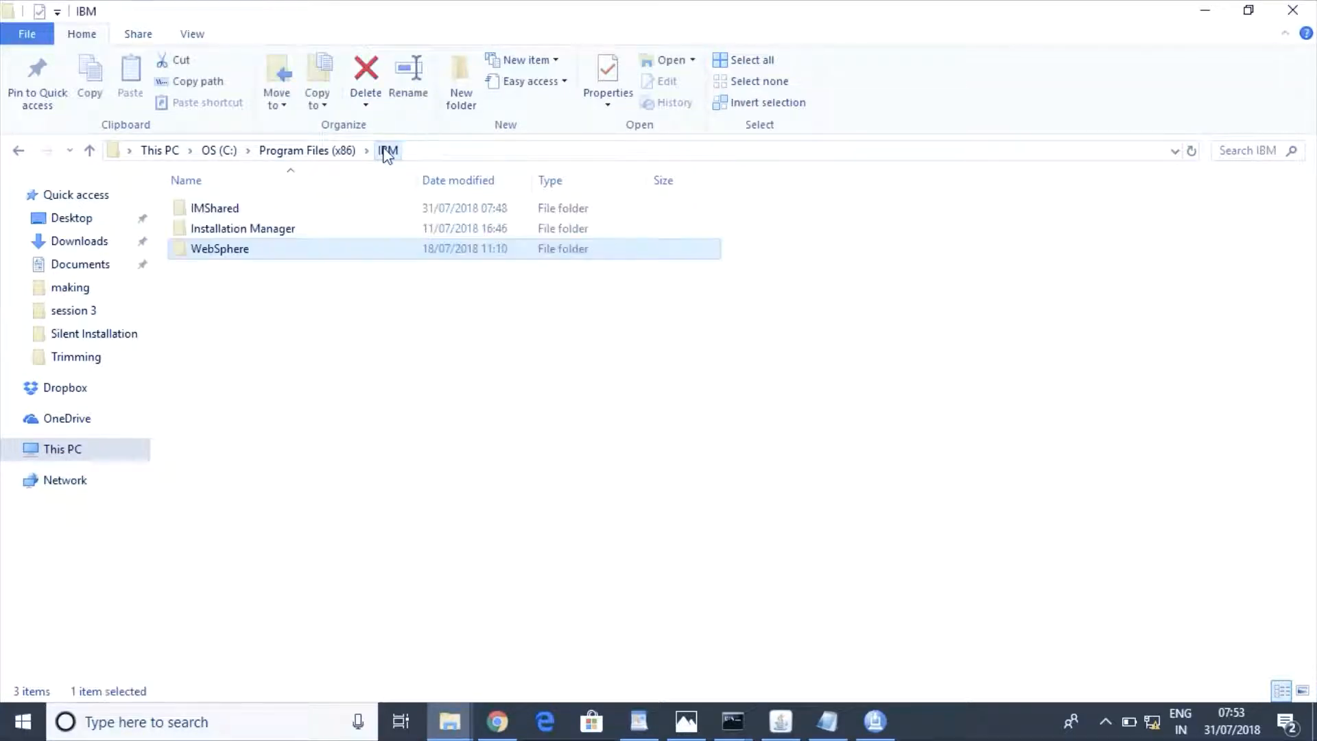
pyautogui.doubleClick(205, 211)
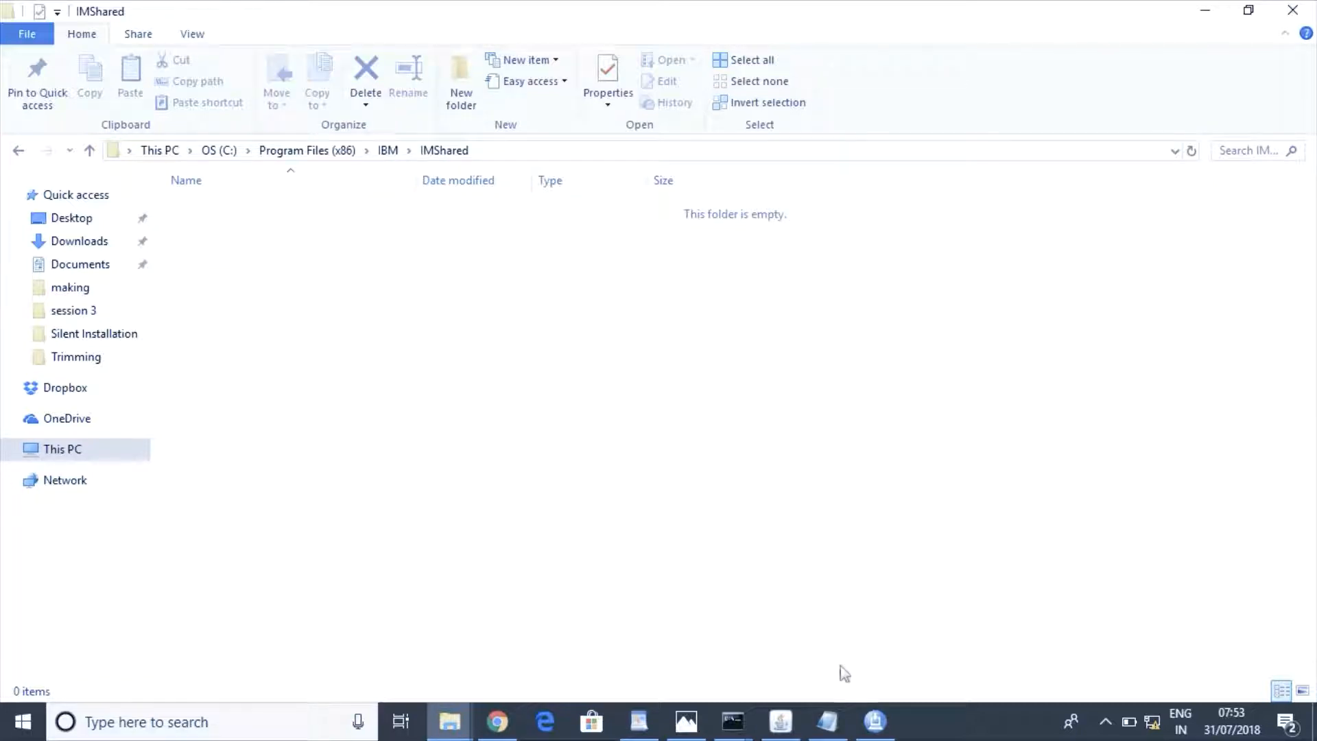
pyautogui.click(875, 721)
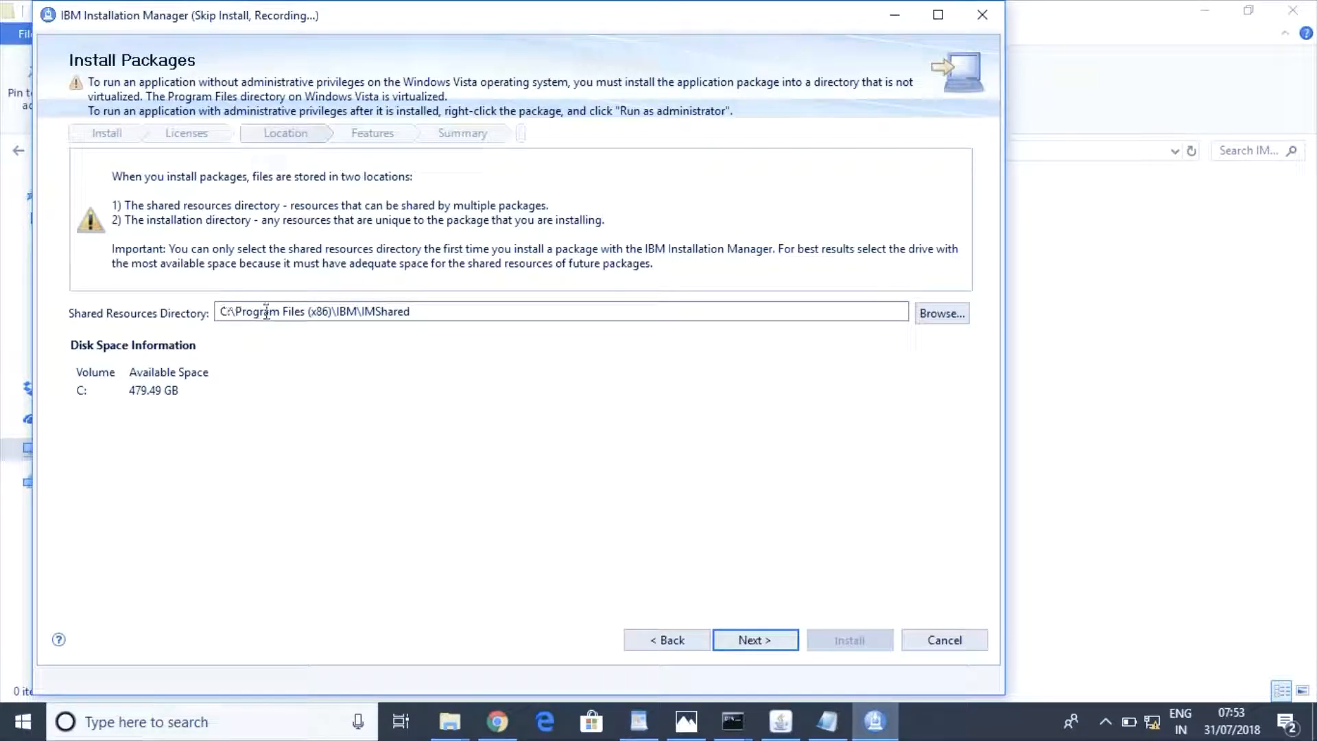
pyautogui.click(755, 644)
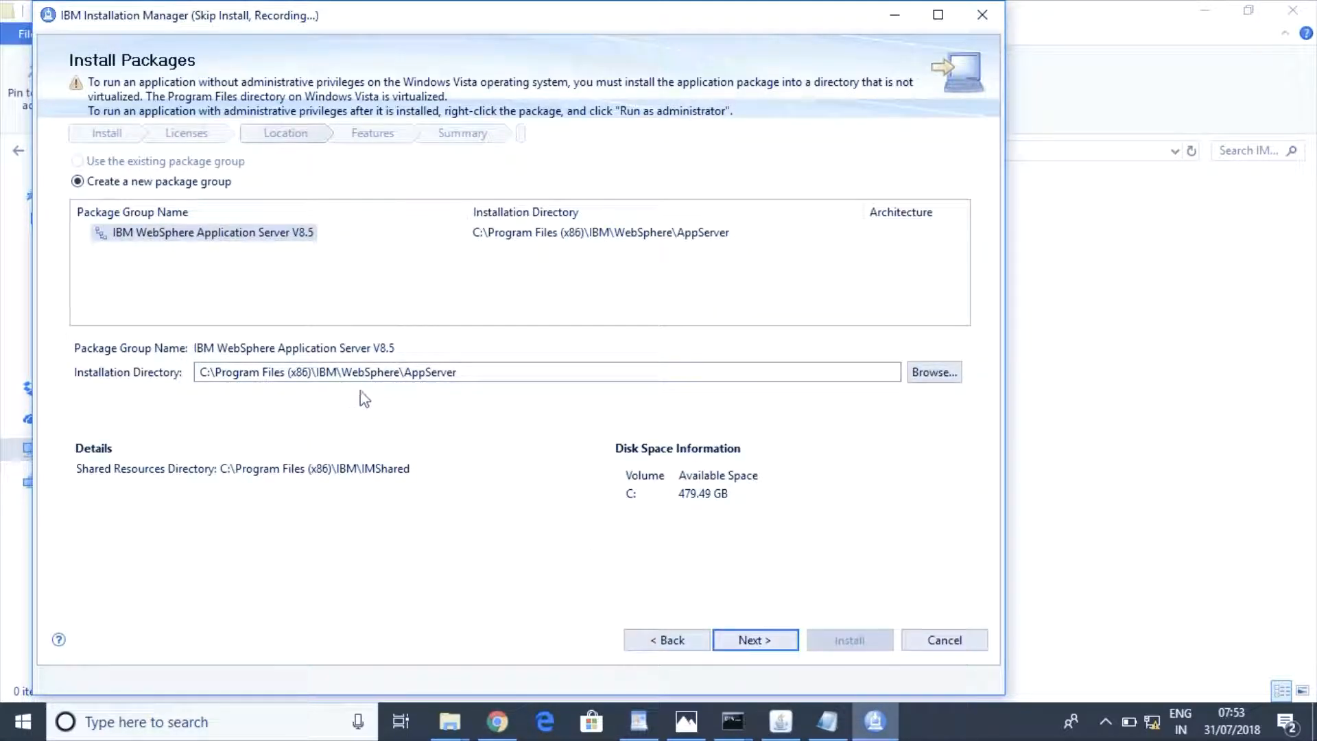
# - Check the AppServer folder in File Explorer and keep C:\Program Files (x86)\IBM\WebSphere\AppServer as the installation directory of the new package group
pyautogui.click(447, 728)
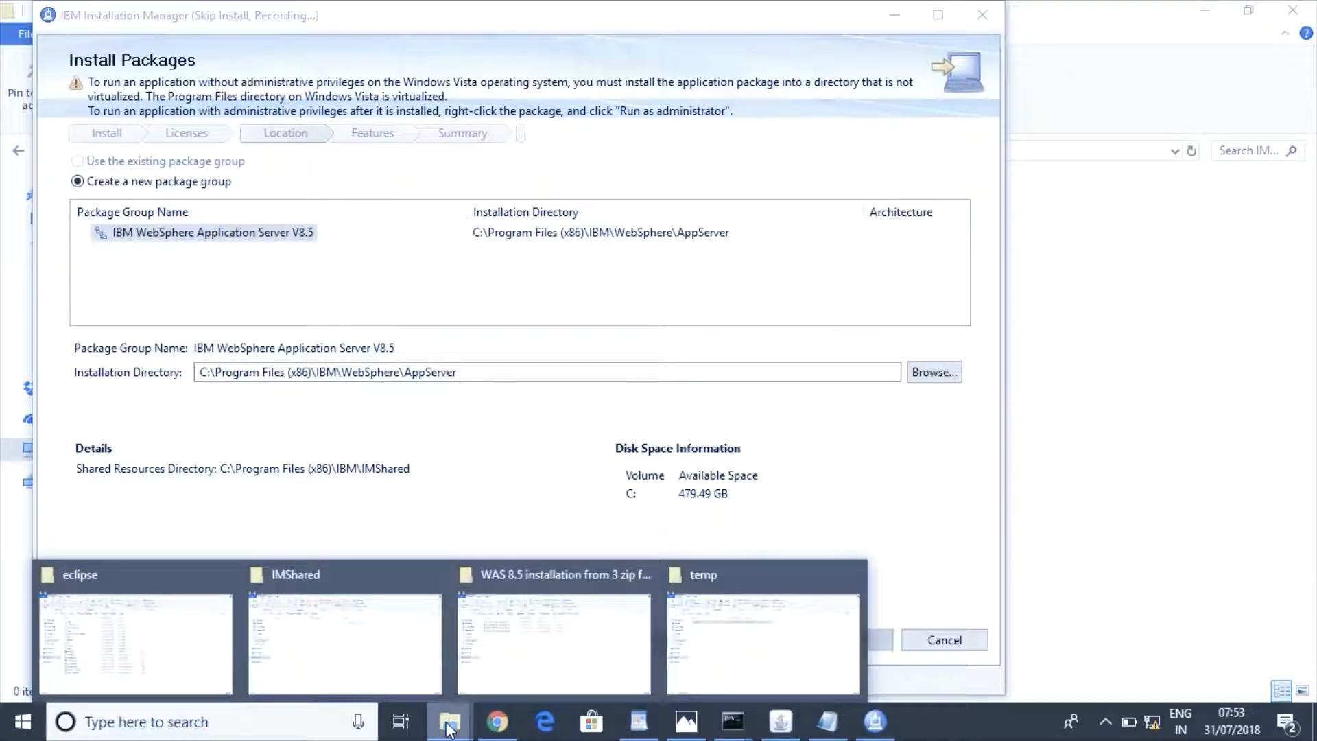
pyautogui.click(382, 668)
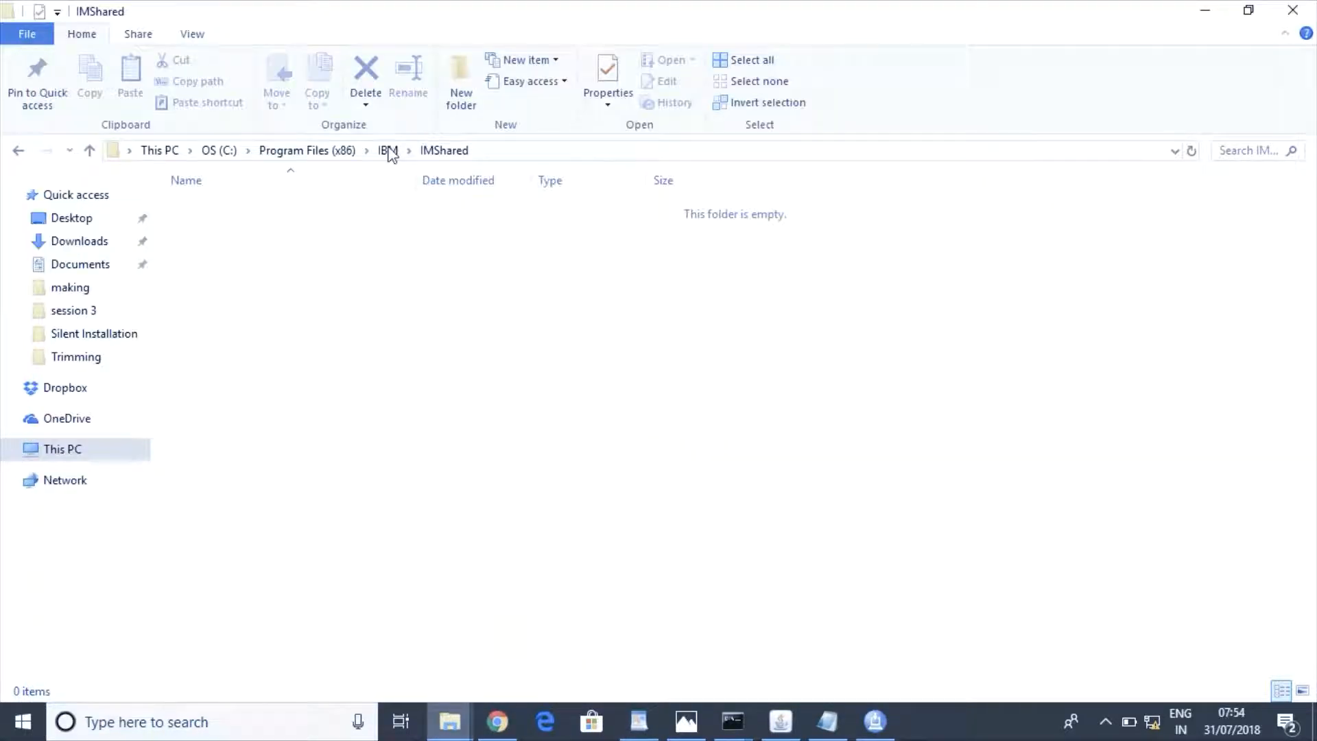
pyautogui.click(389, 154)
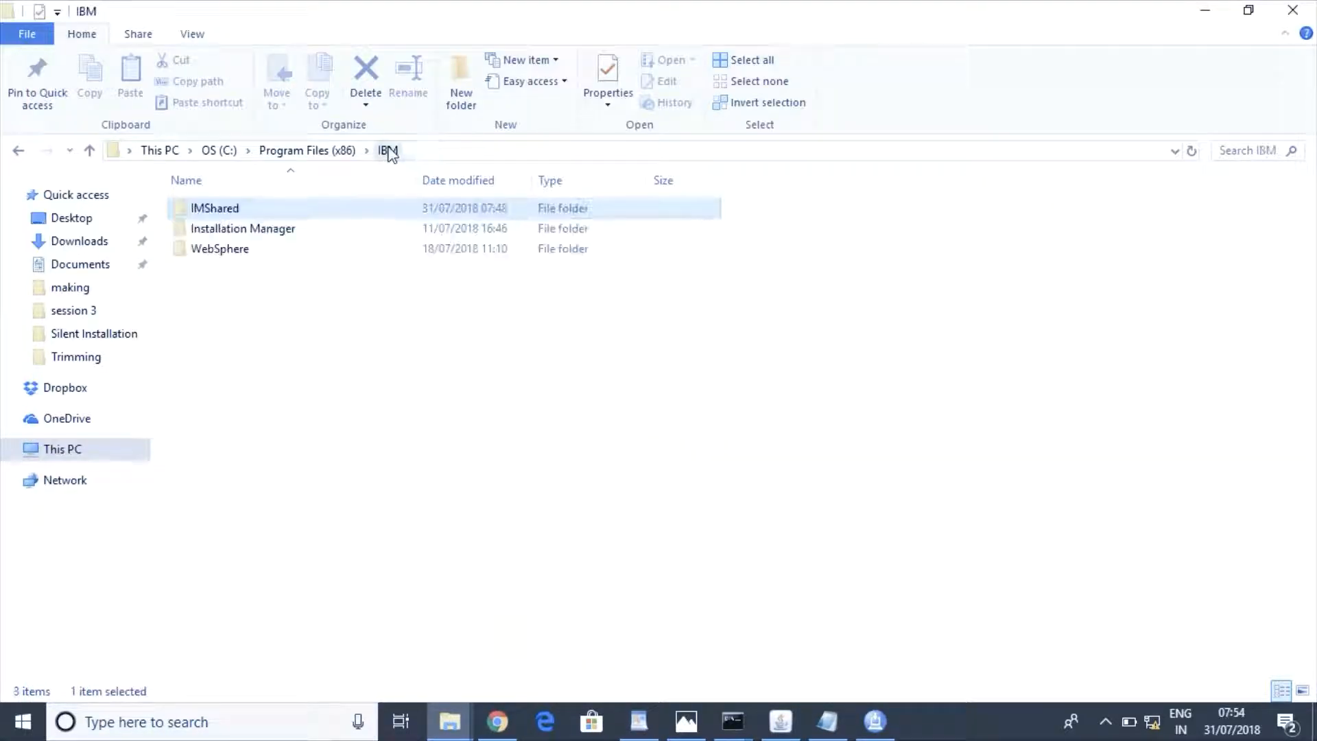
pyautogui.doubleClick(232, 251)
pyautogui.doubleClick(216, 208)
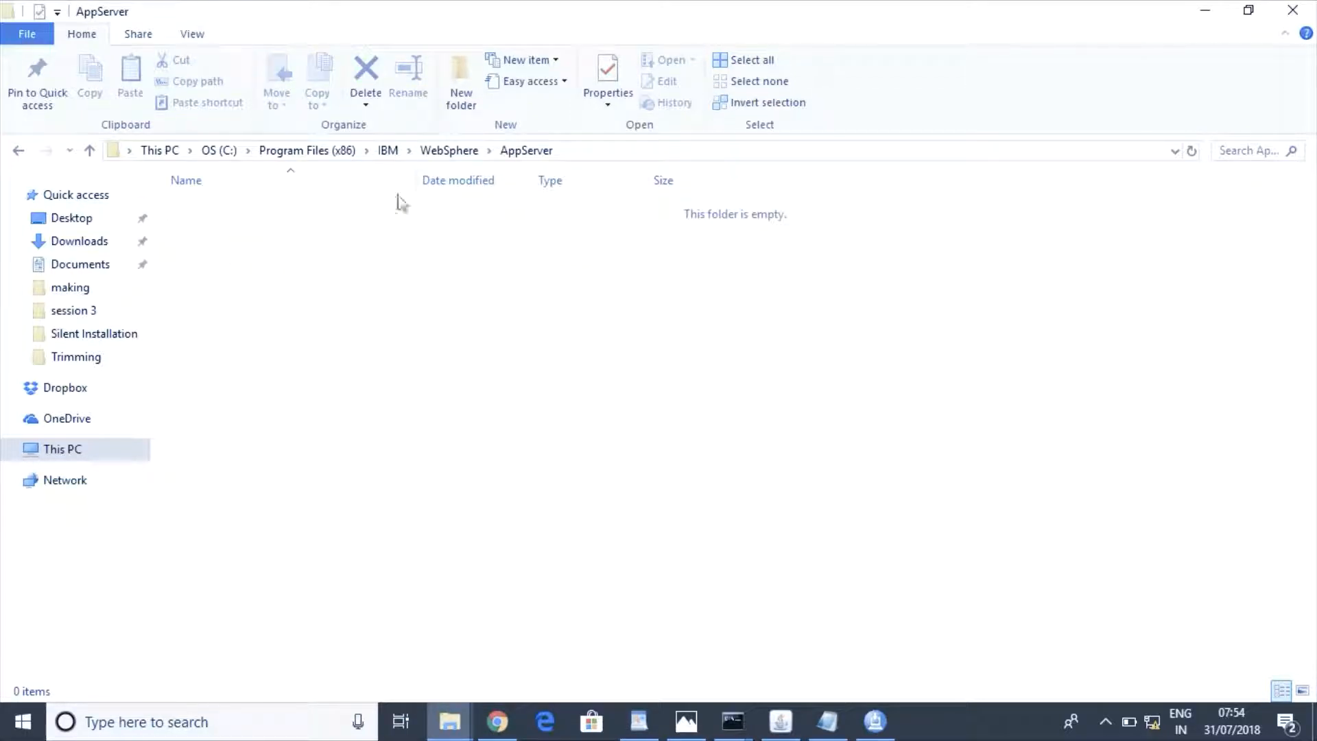
pyautogui.click(388, 151)
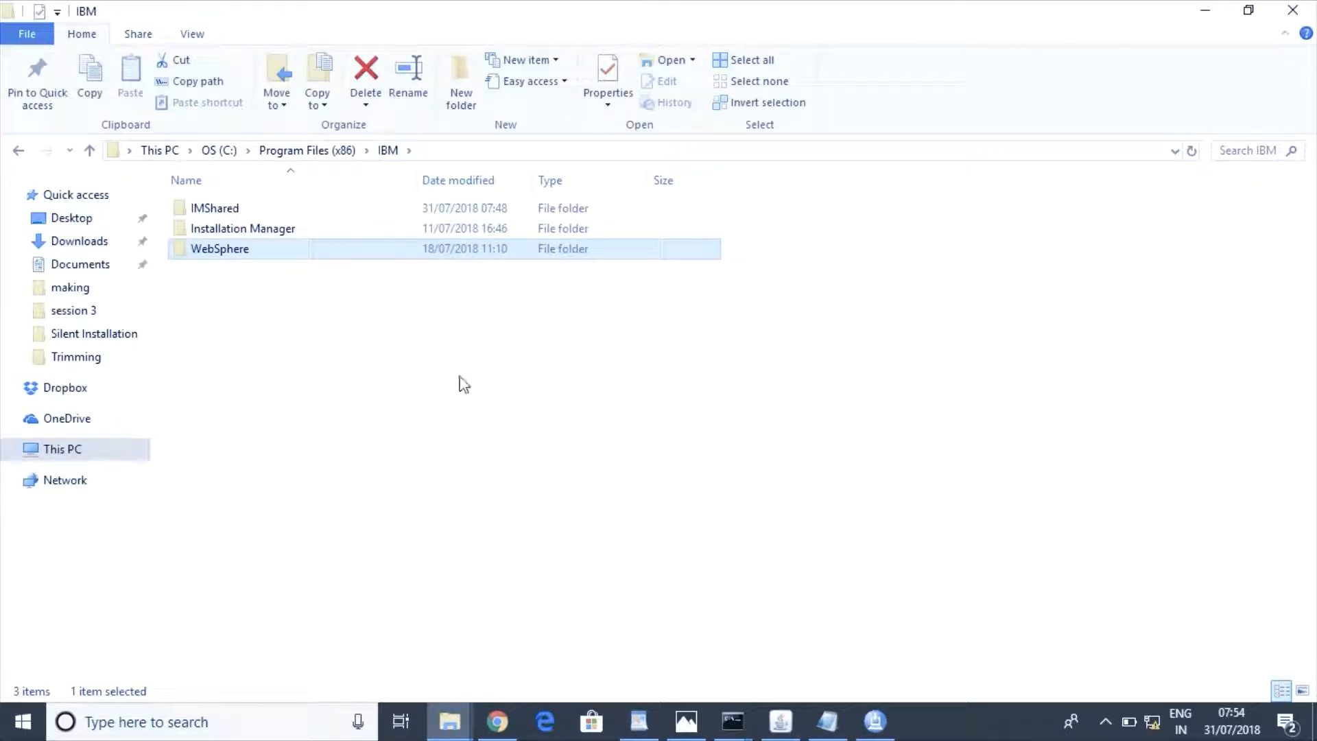
pyautogui.click(876, 724)
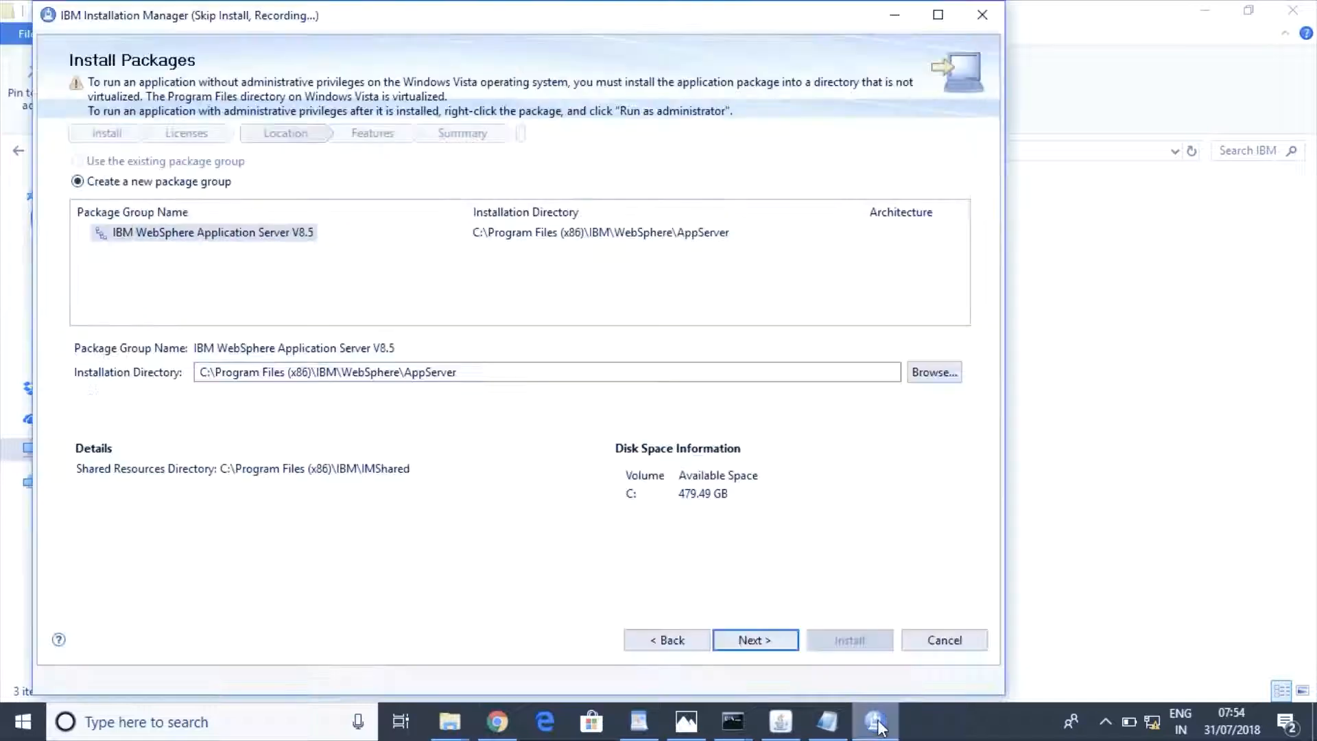
pyautogui.click(752, 641)
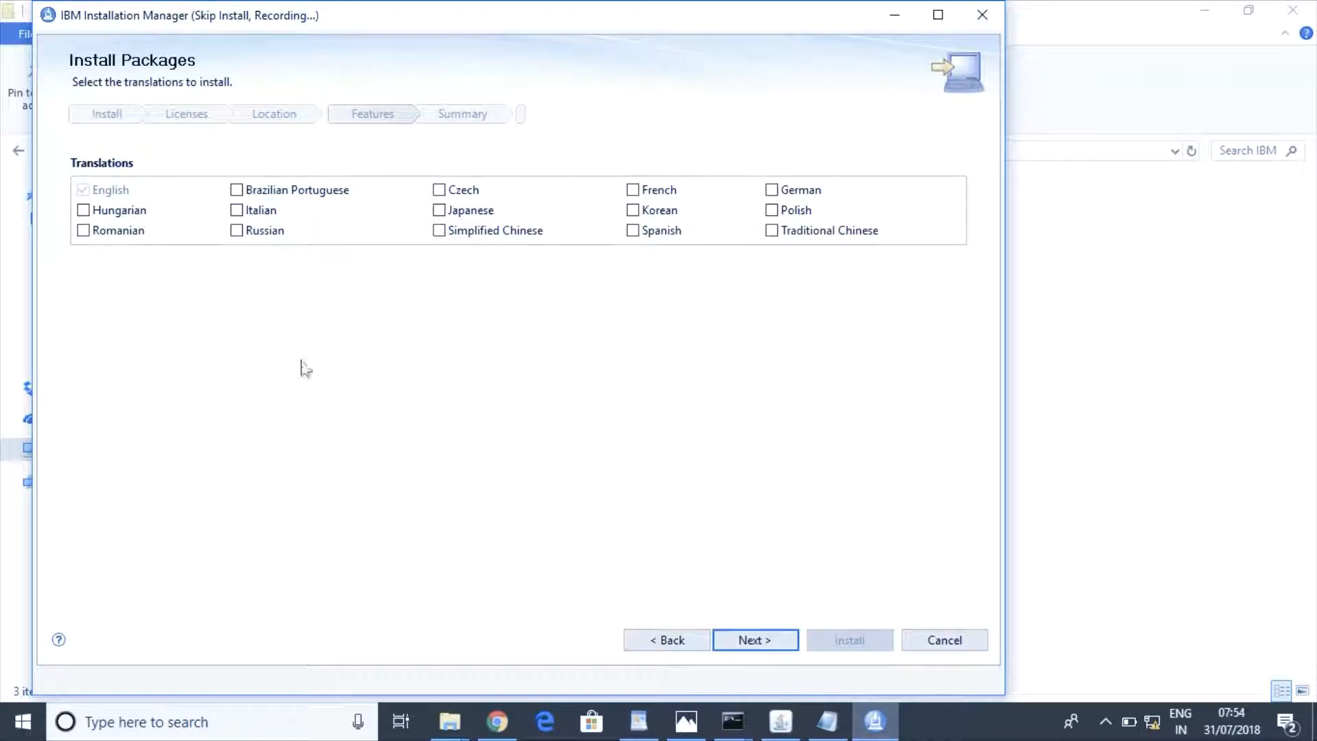
# - Keep English as the only translation and accept the default features, including the IBM 64-bit WebSphere SDK for Java
pyautogui.click(756, 637)
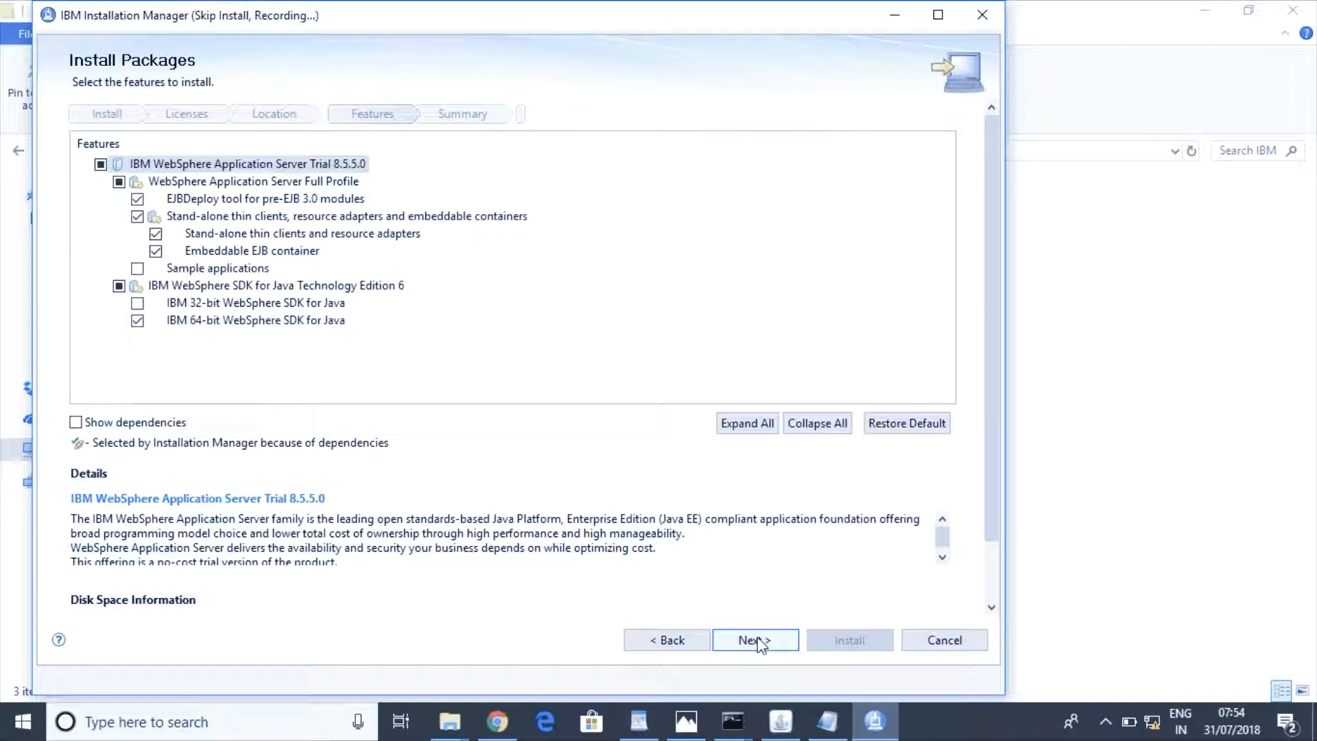
pyautogui.click(940, 559)
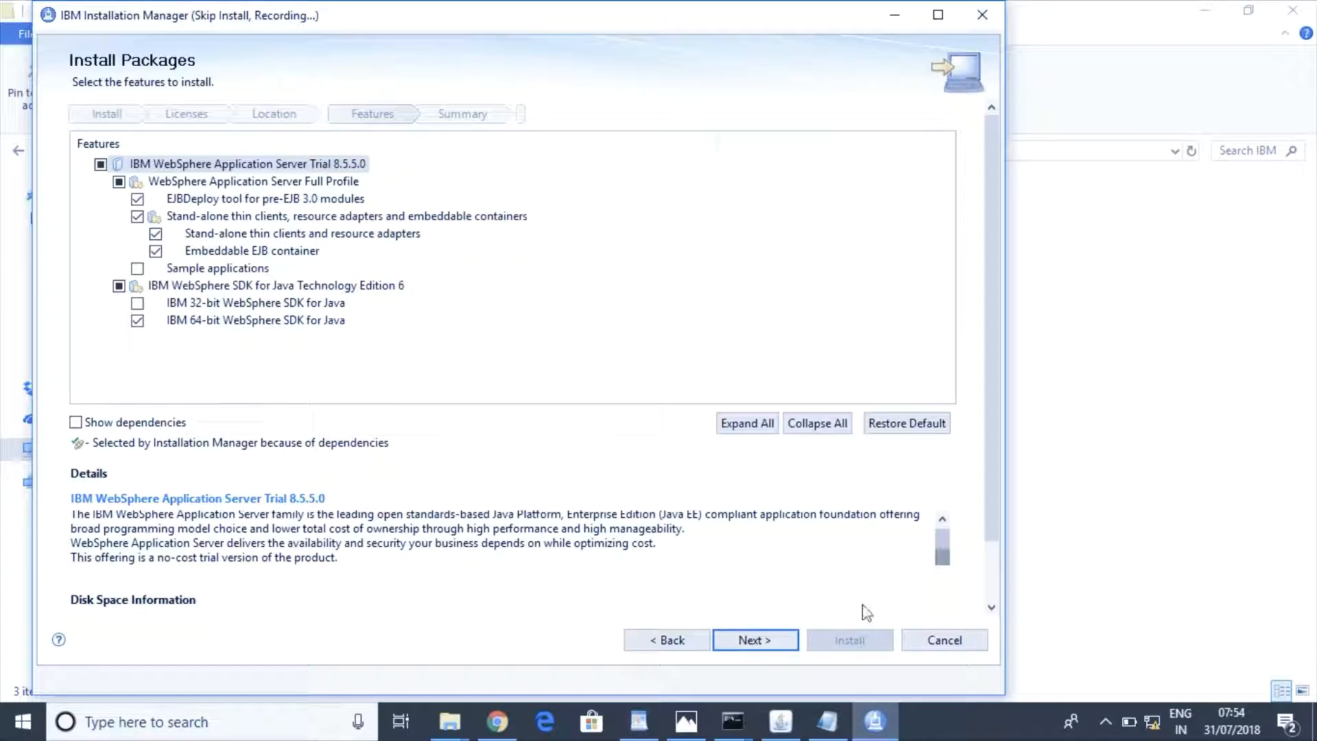
pyautogui.click(758, 639)
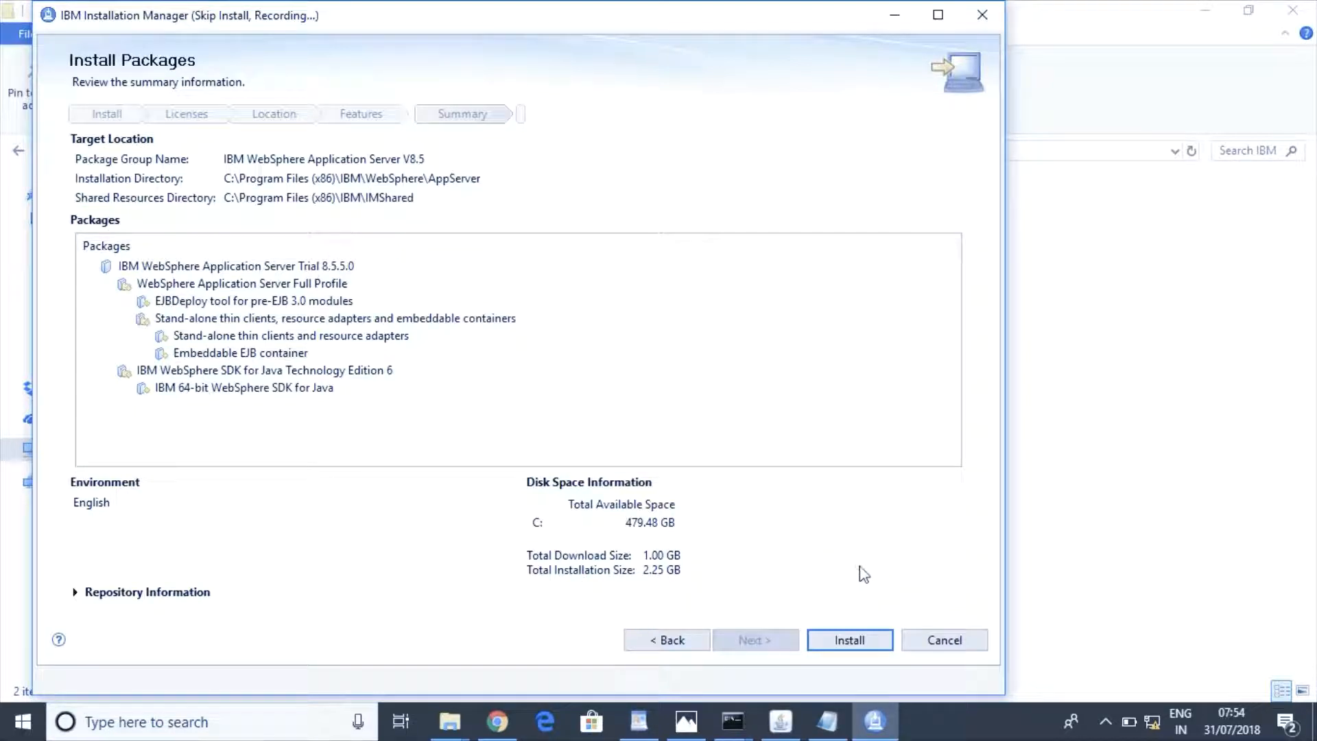
# - Run the recorded installation, finish the wizard and close Installation Manager
pyautogui.click(848, 642)
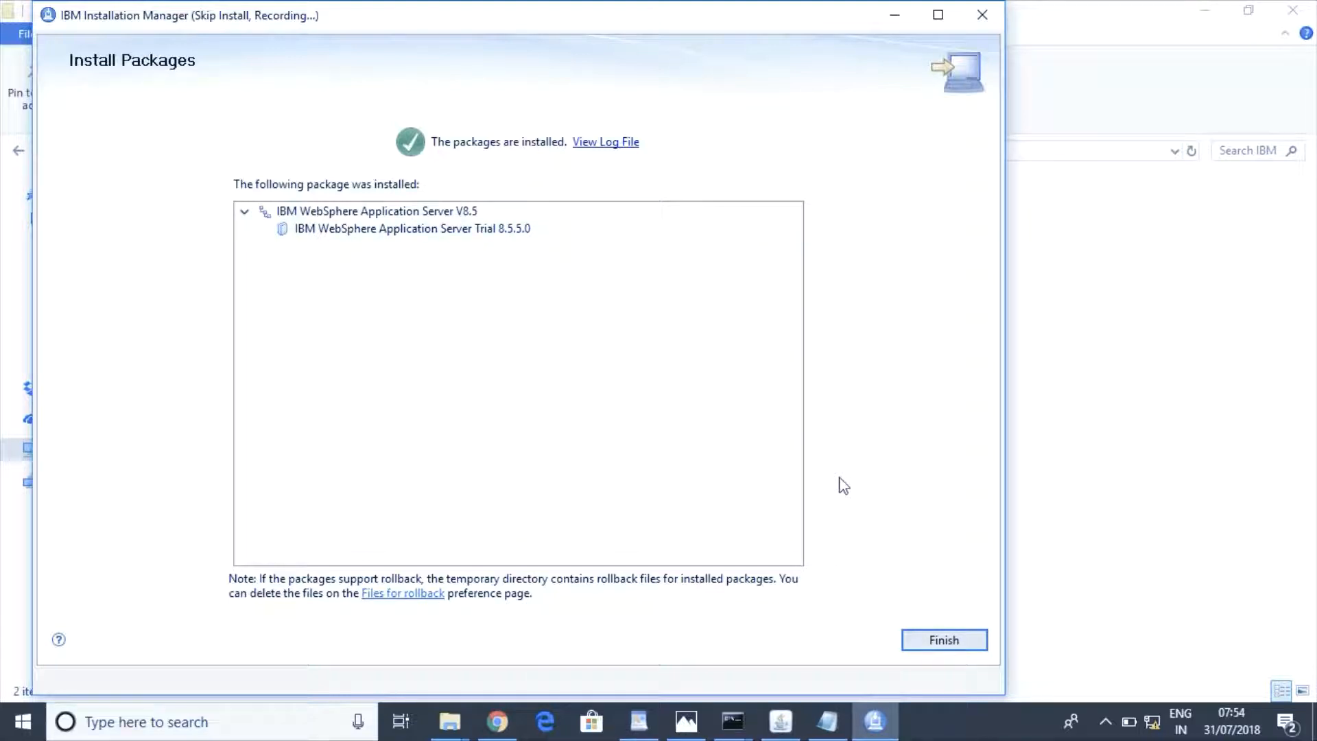
pyautogui.click(942, 644)
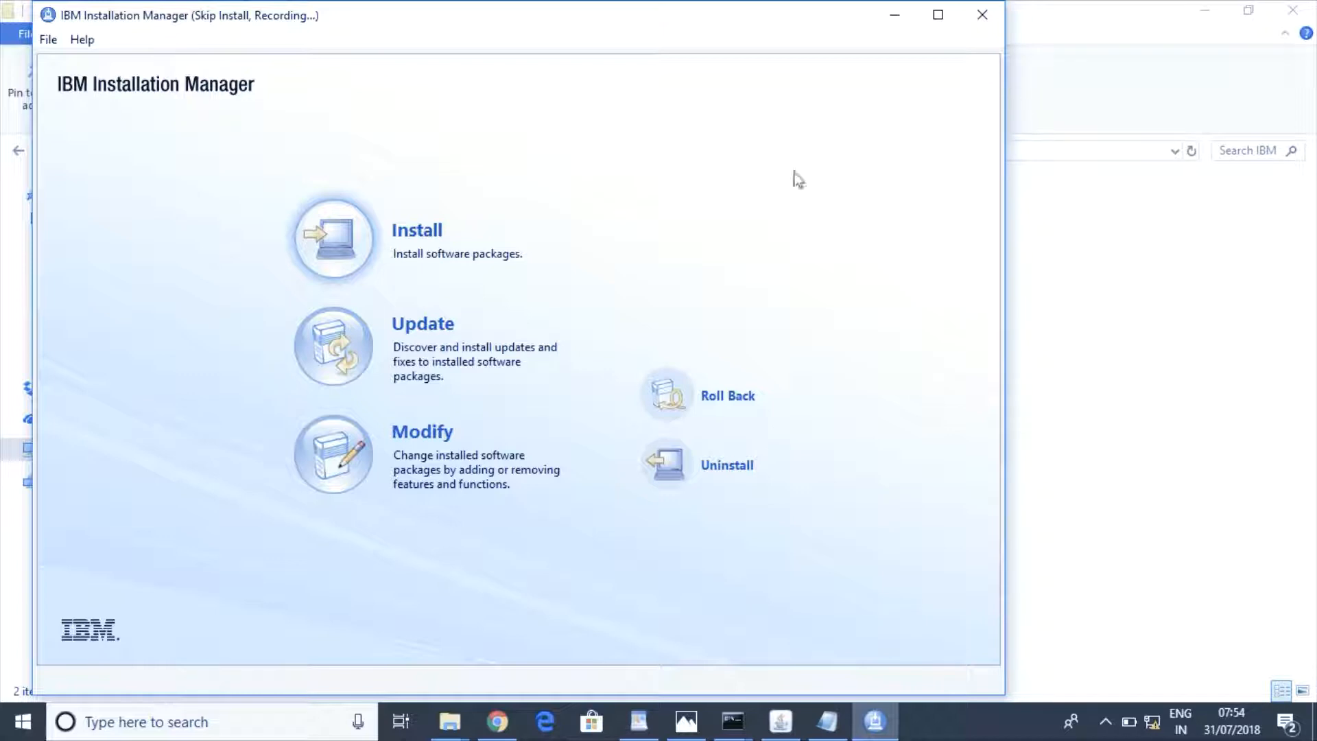
pyautogui.click(987, 21)
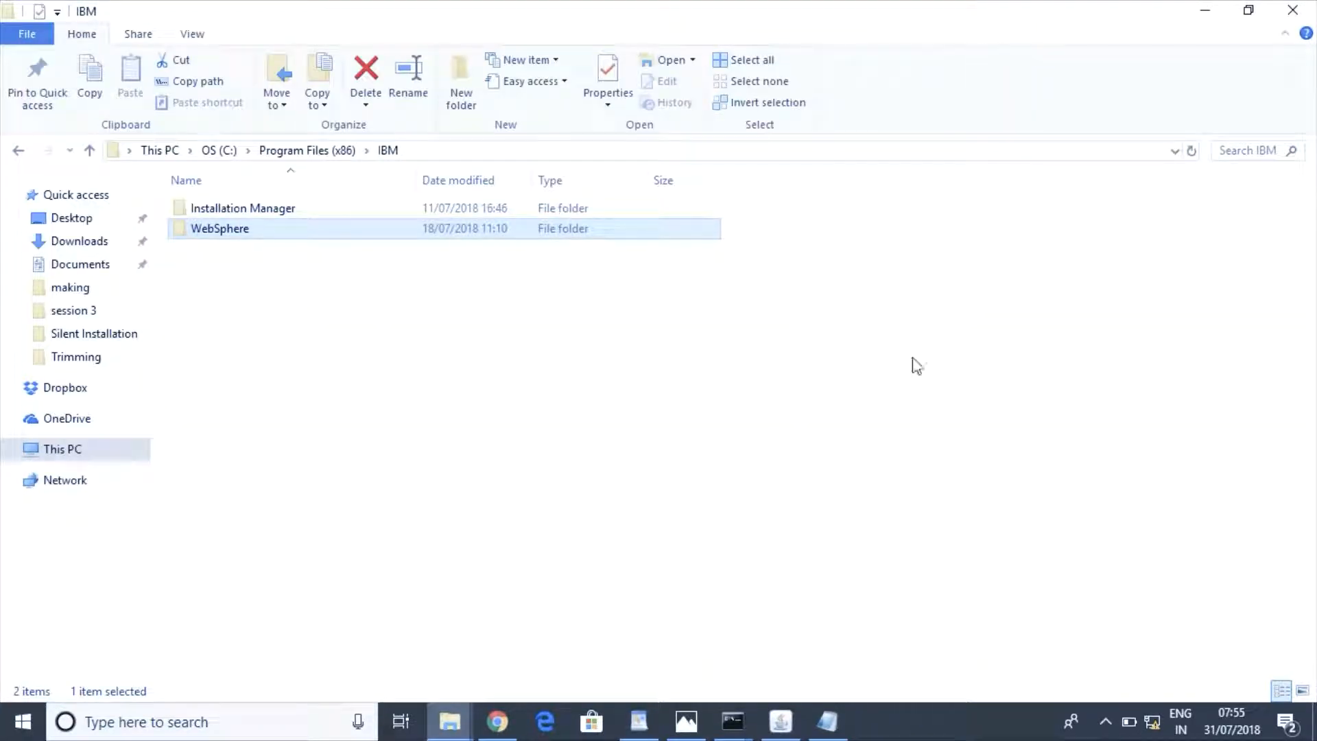
# - Consult the record command in the WordPad notes and check the C:\temp folder for the was8_install.xml response file
pyautogui.click(533, 417)
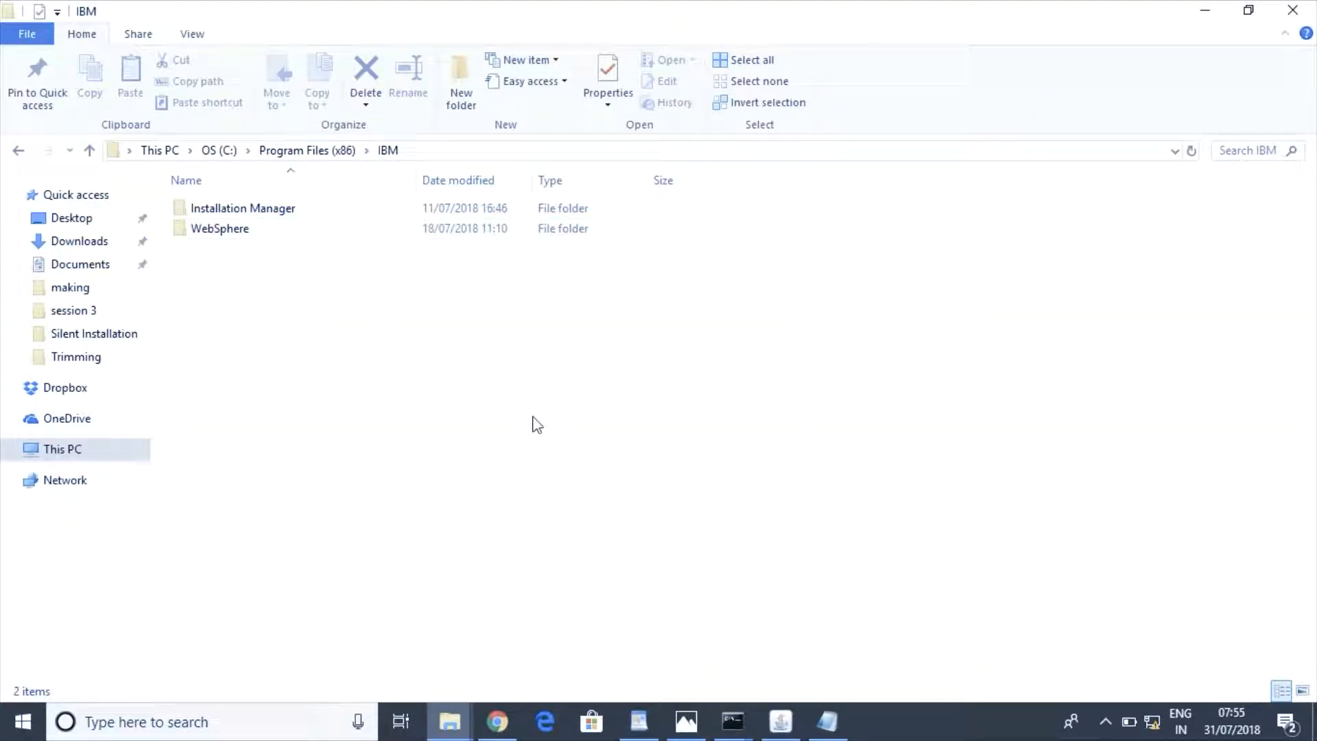
pyautogui.click(638, 721)
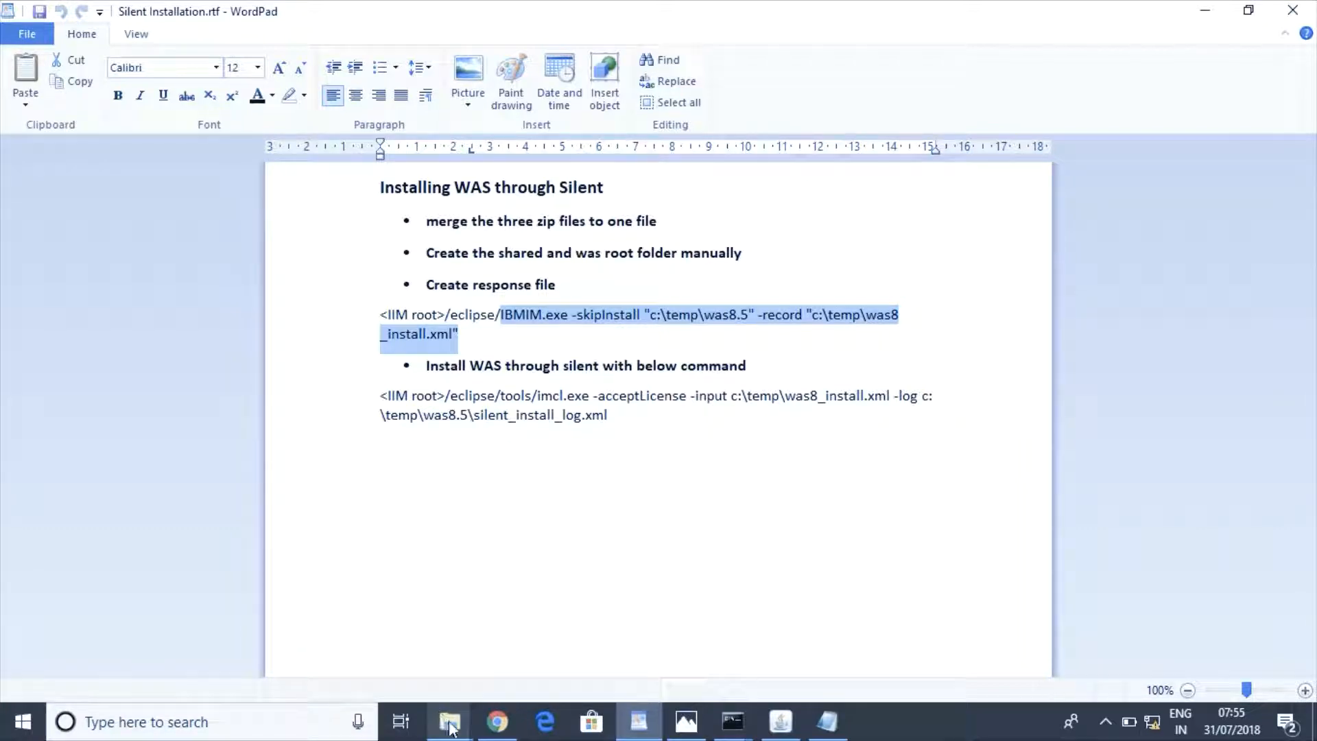
pyautogui.moveTo(450, 726)
pyautogui.click(737, 641)
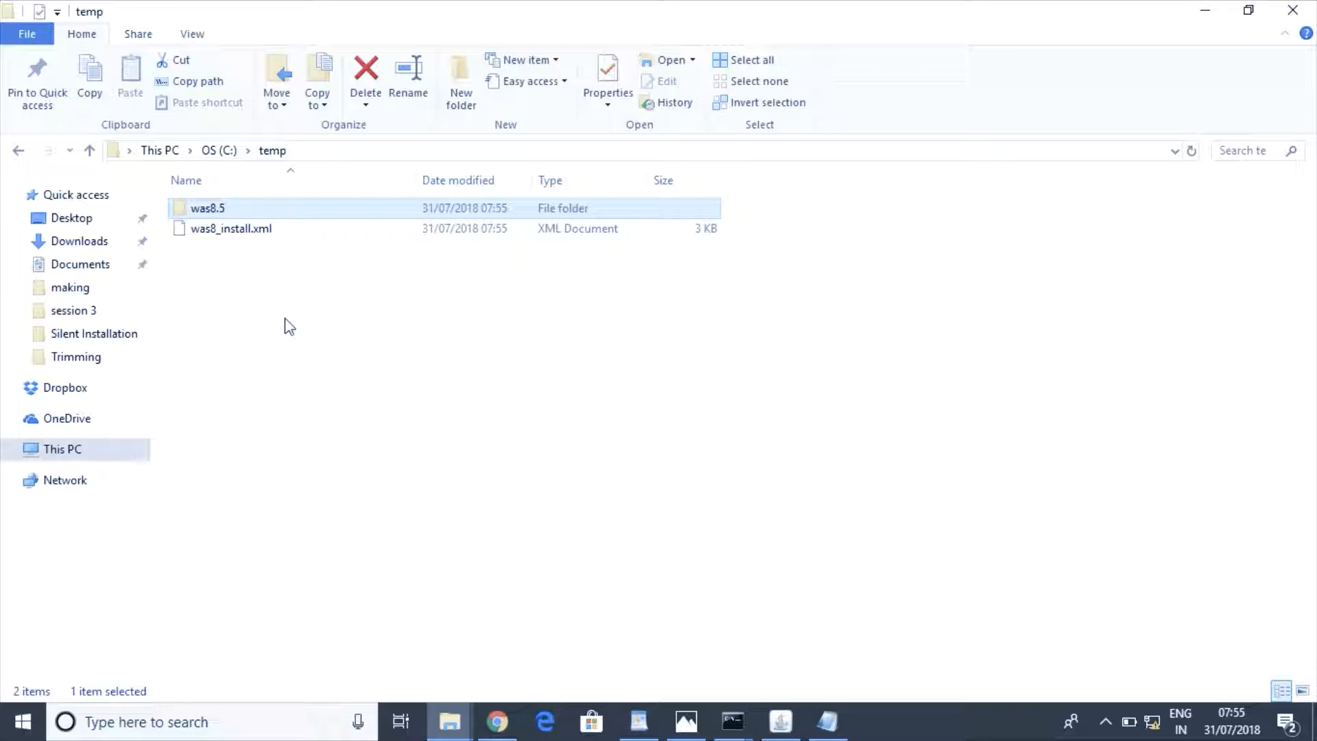
pyautogui.click(368, 420)
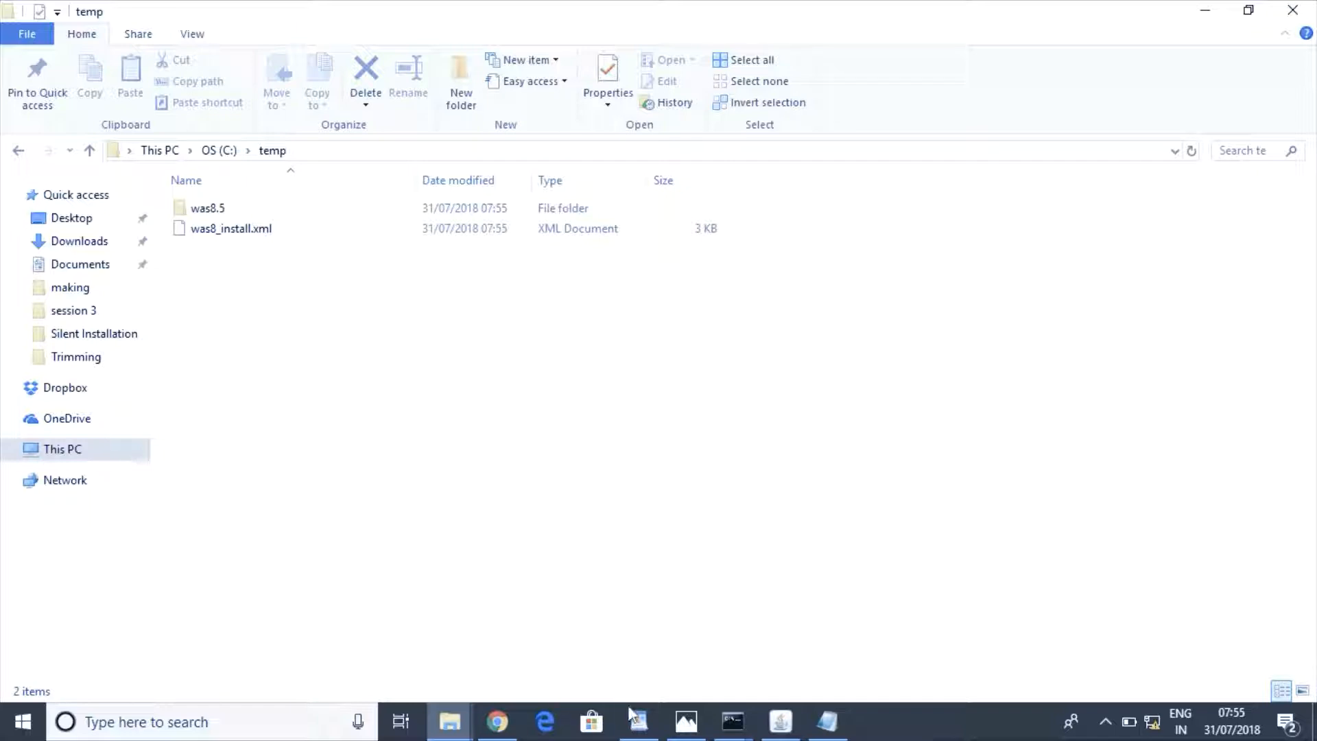
# - Review the imcl.exe silent install command, its was8_install.xml input and tools folder in the WordPad notes, and switch to Command Prompt
pyautogui.click(640, 726)
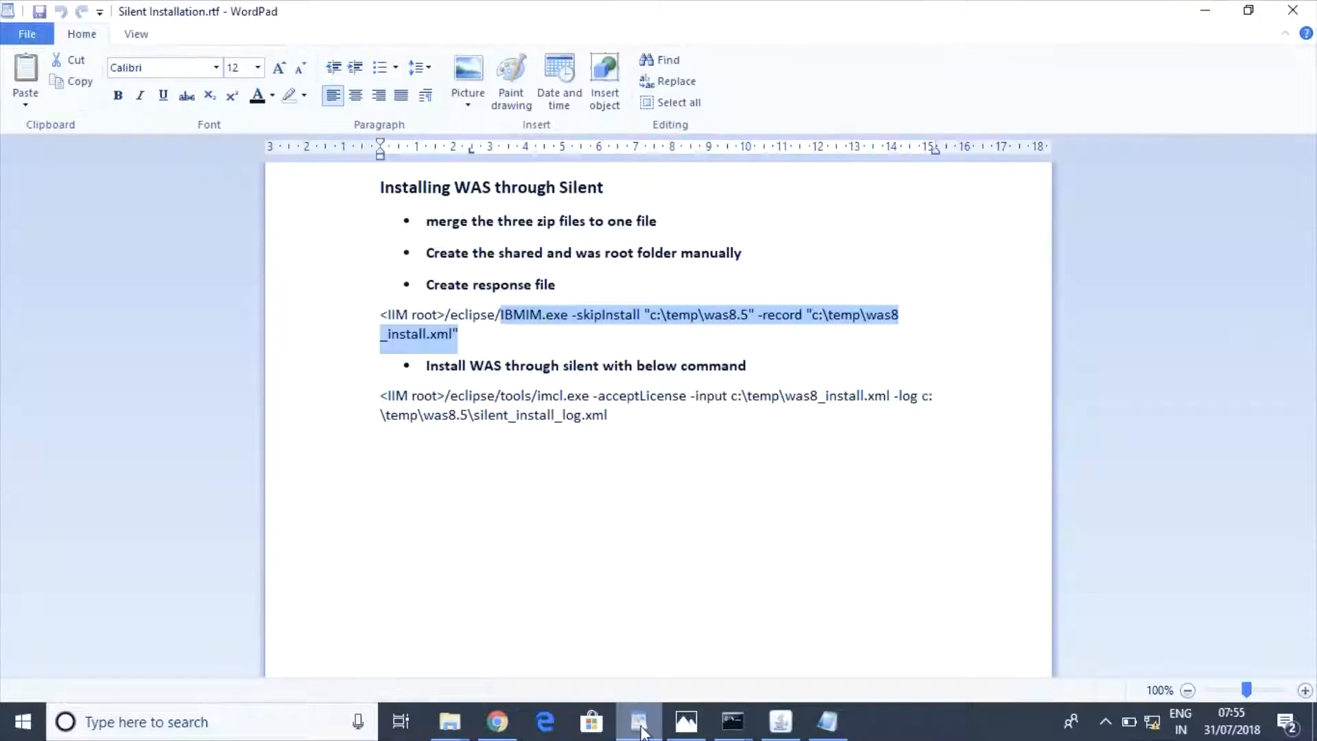
pyautogui.click(610, 416)
pyautogui.moveTo(566, 411); pyautogui.dragTo(551, 404)
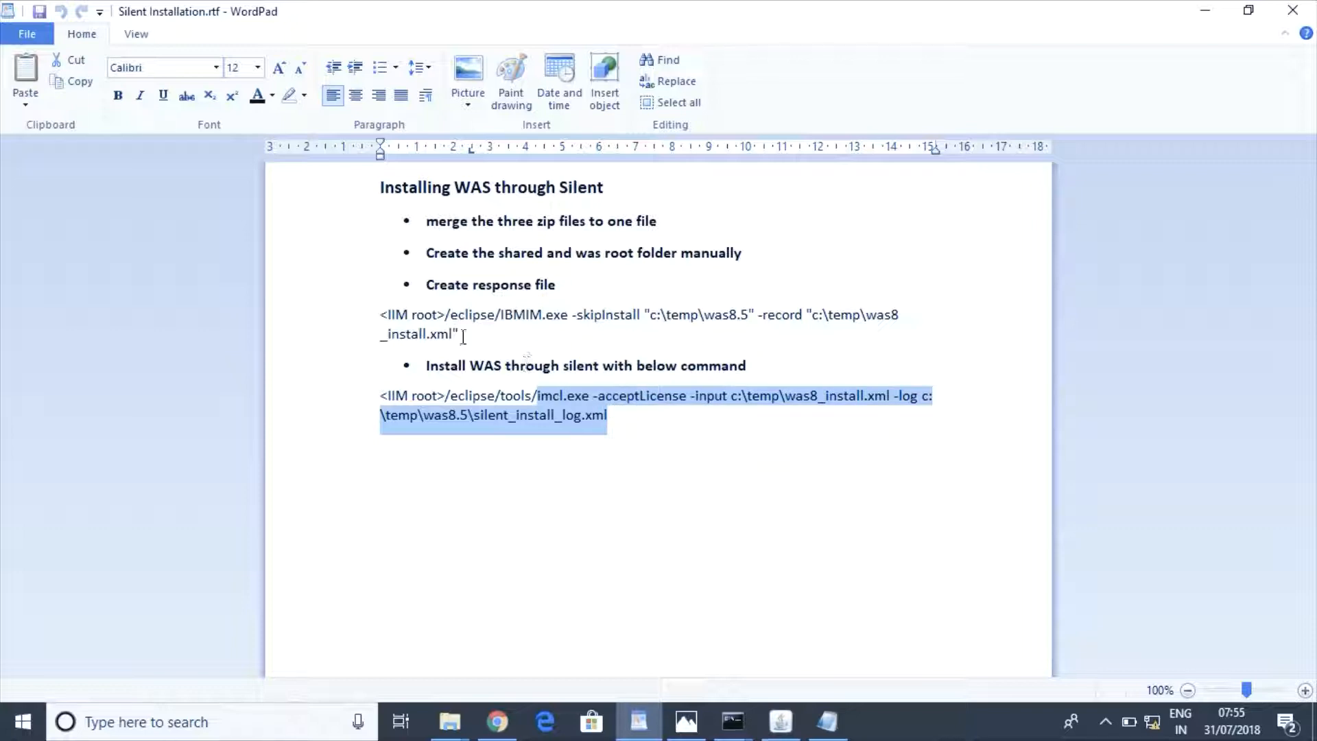
pyautogui.moveTo(458, 336); pyautogui.dragTo(807, 315)
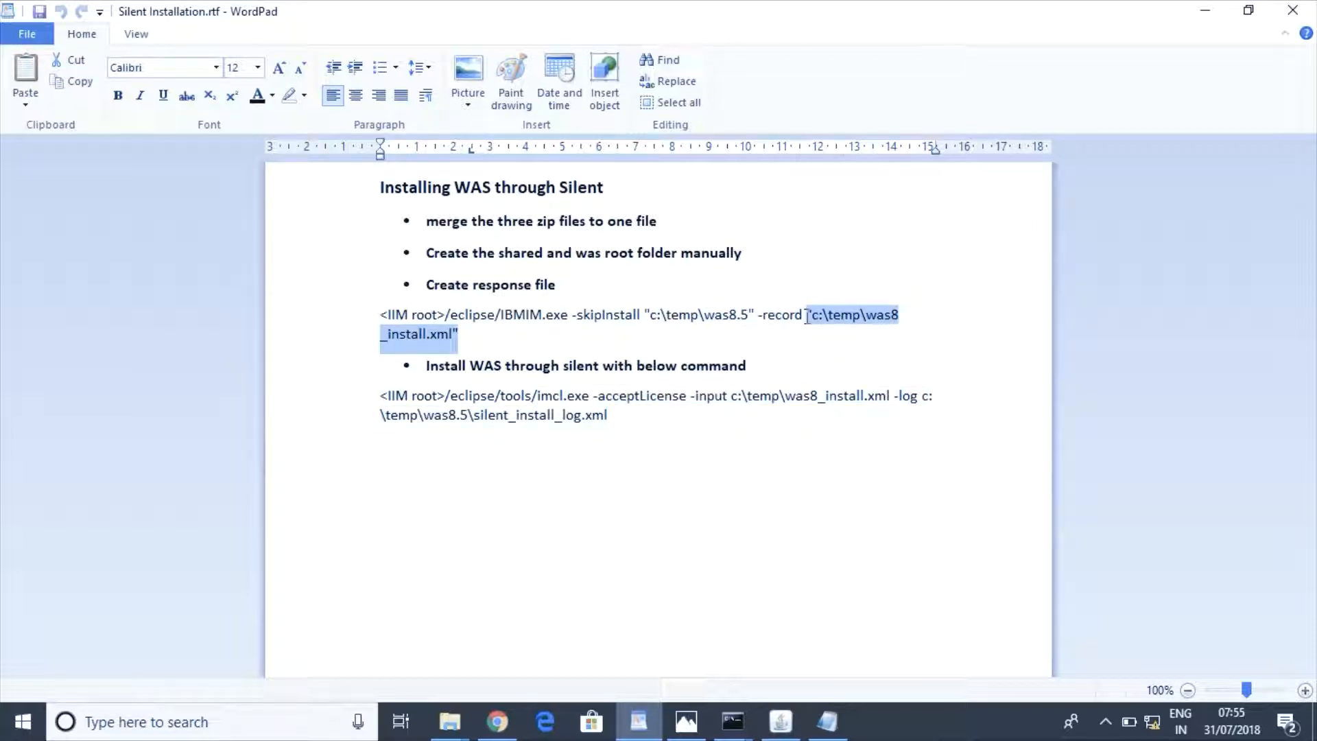
pyautogui.click(890, 396)
pyautogui.moveTo(890, 396); pyautogui.dragTo(800, 393)
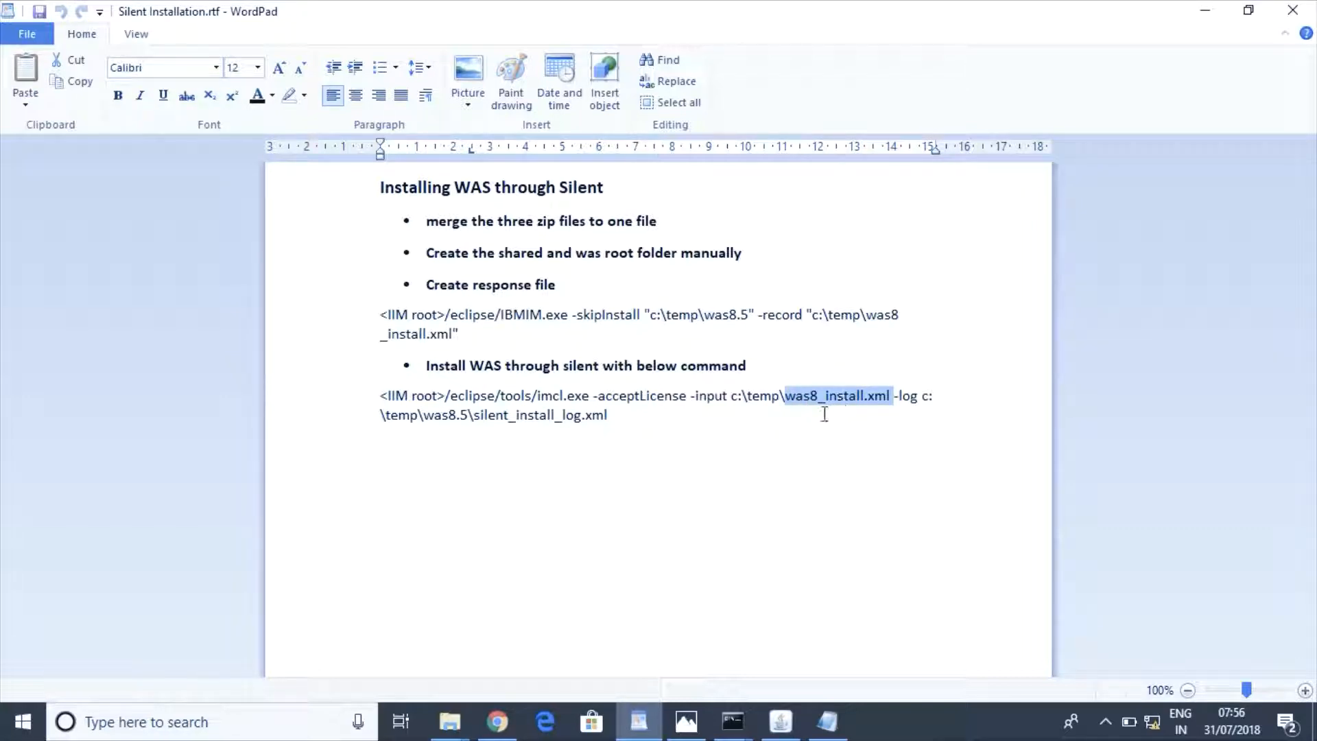
pyautogui.click(622, 416)
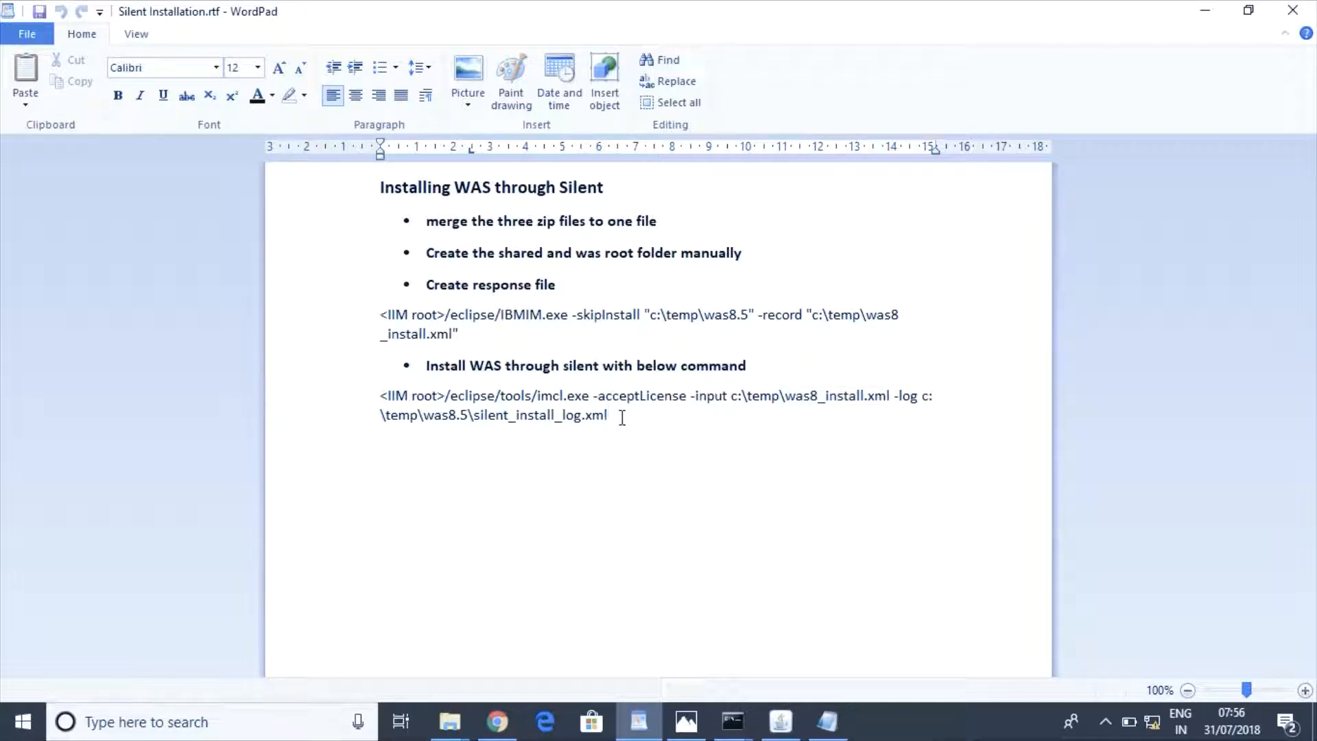
pyautogui.doubleClick(528, 397)
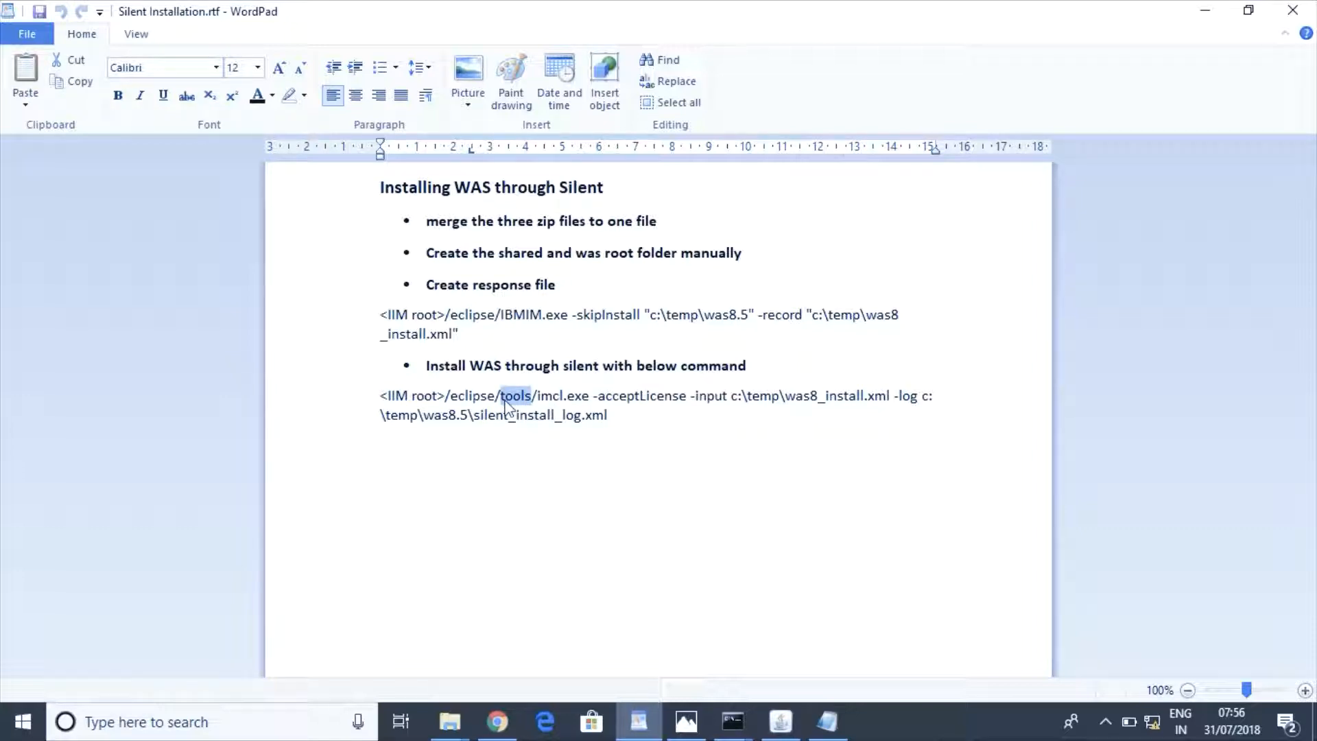
pyautogui.click(606, 523)
pyautogui.click(733, 721)
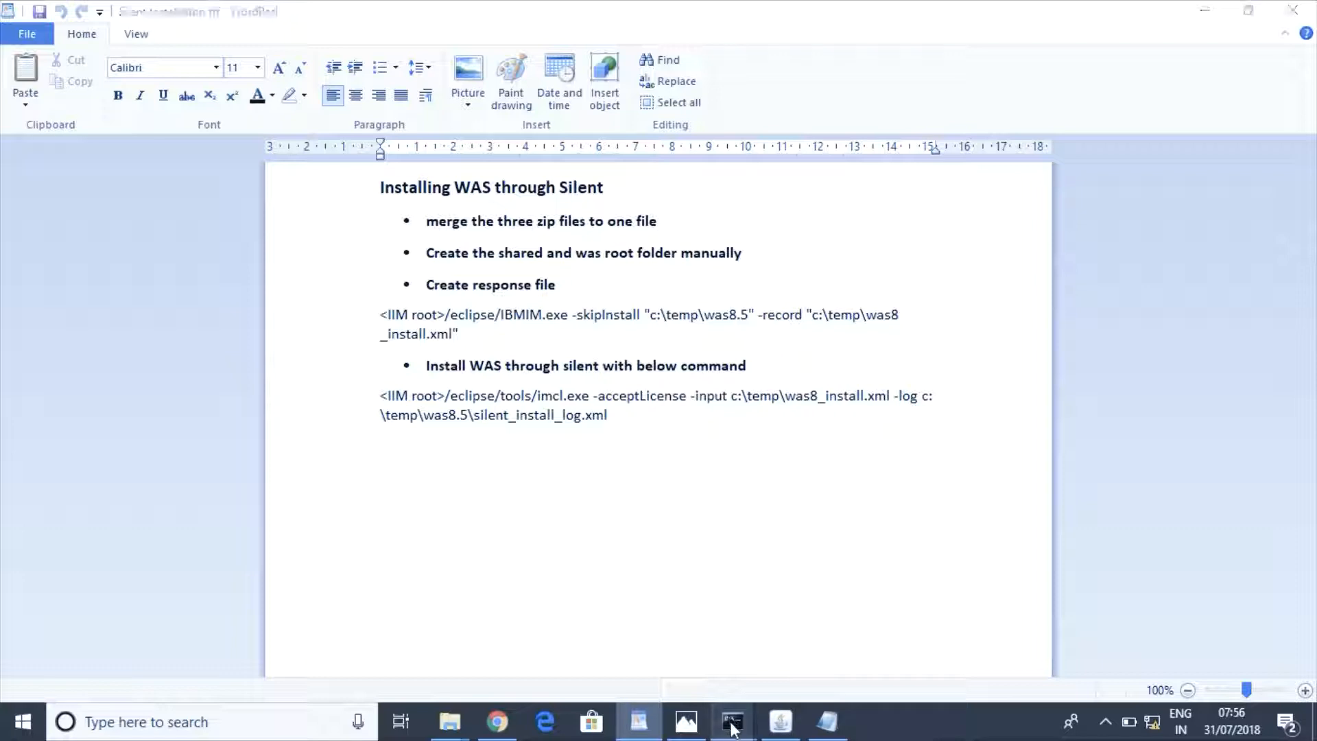
# - Change the Command Prompt directory from eclipse to its tools subfolder
pyautogui.click(786, 638)
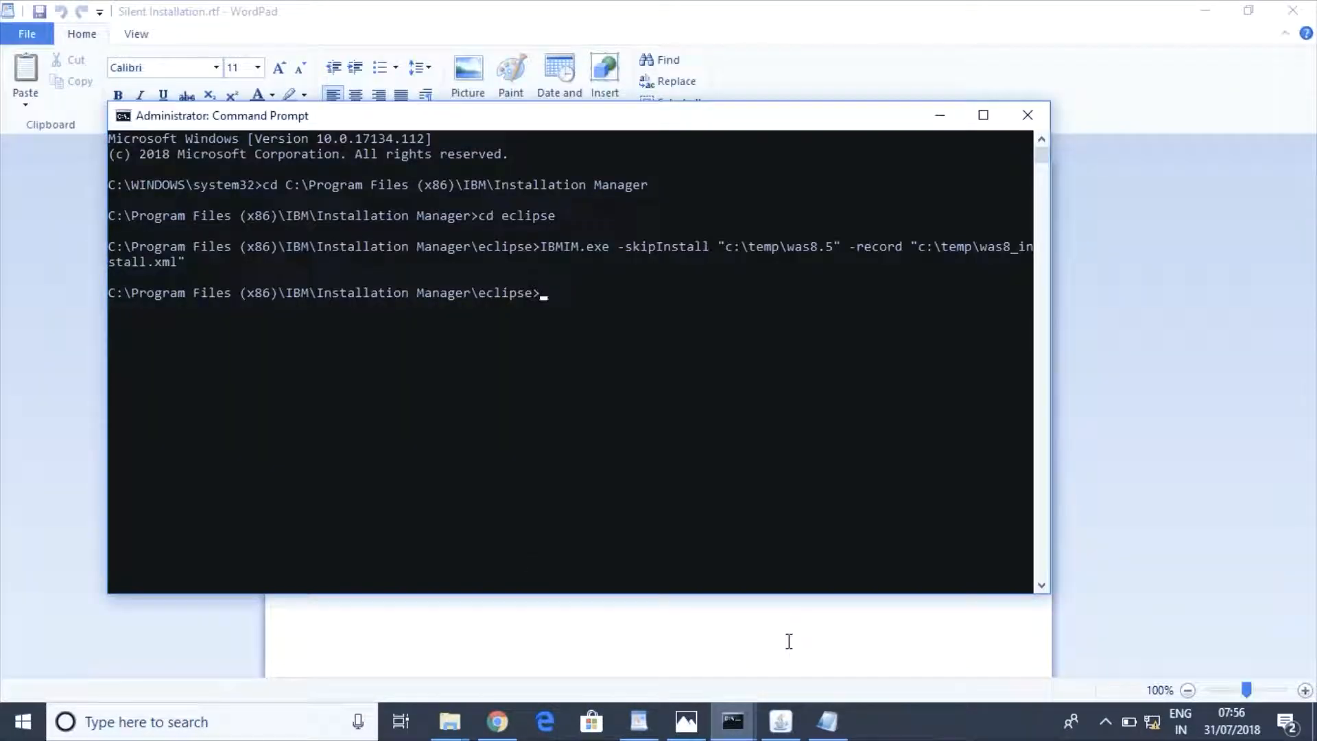
pyautogui.write('cd tools')
pyautogui.press('Return')
# - Copy the silent install command from the WordPad notes and run imcl.exe -acceptLicense -input c:\temp\was8_install.xml -log c:\temp\was8.5\silent_install_log.xml in Command Prompt
pyautogui.click(814, 618)
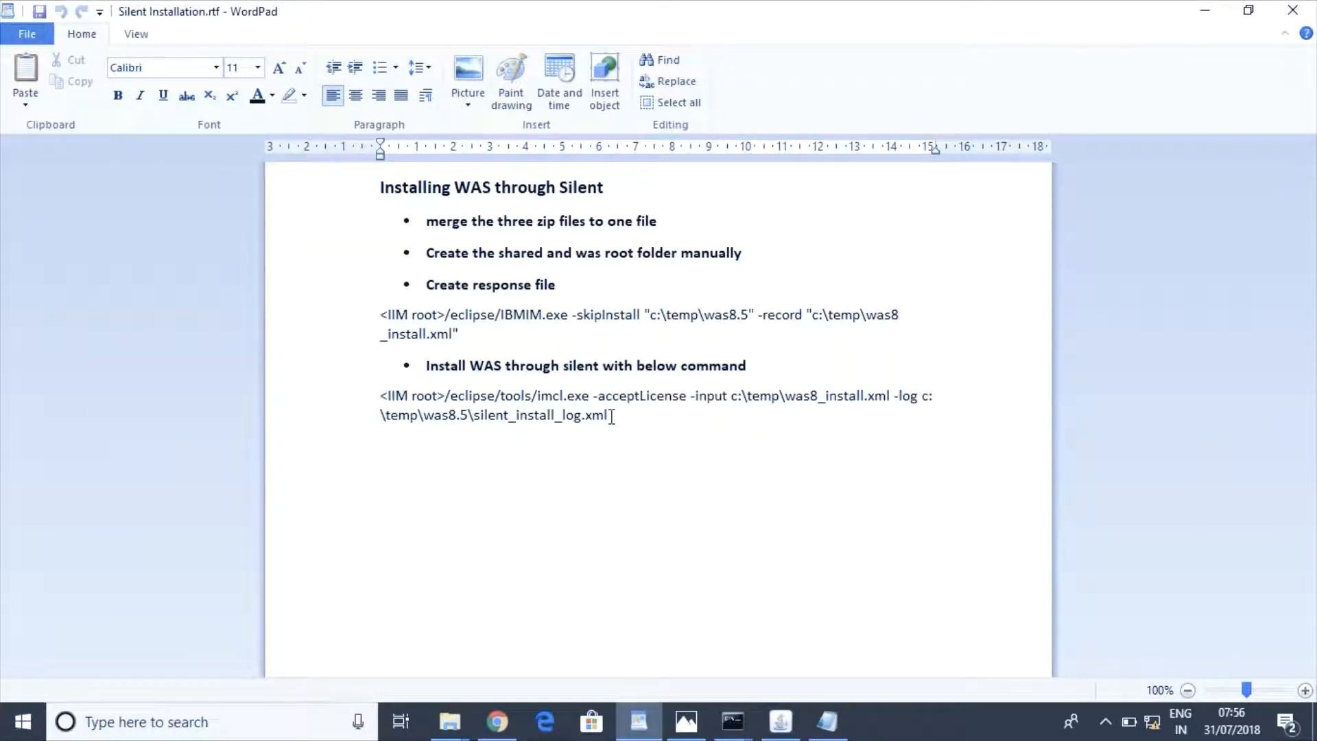
pyautogui.moveTo(611, 416); pyautogui.dragTo(546, 401)
pyautogui.hotkey('ctrl', 'c')
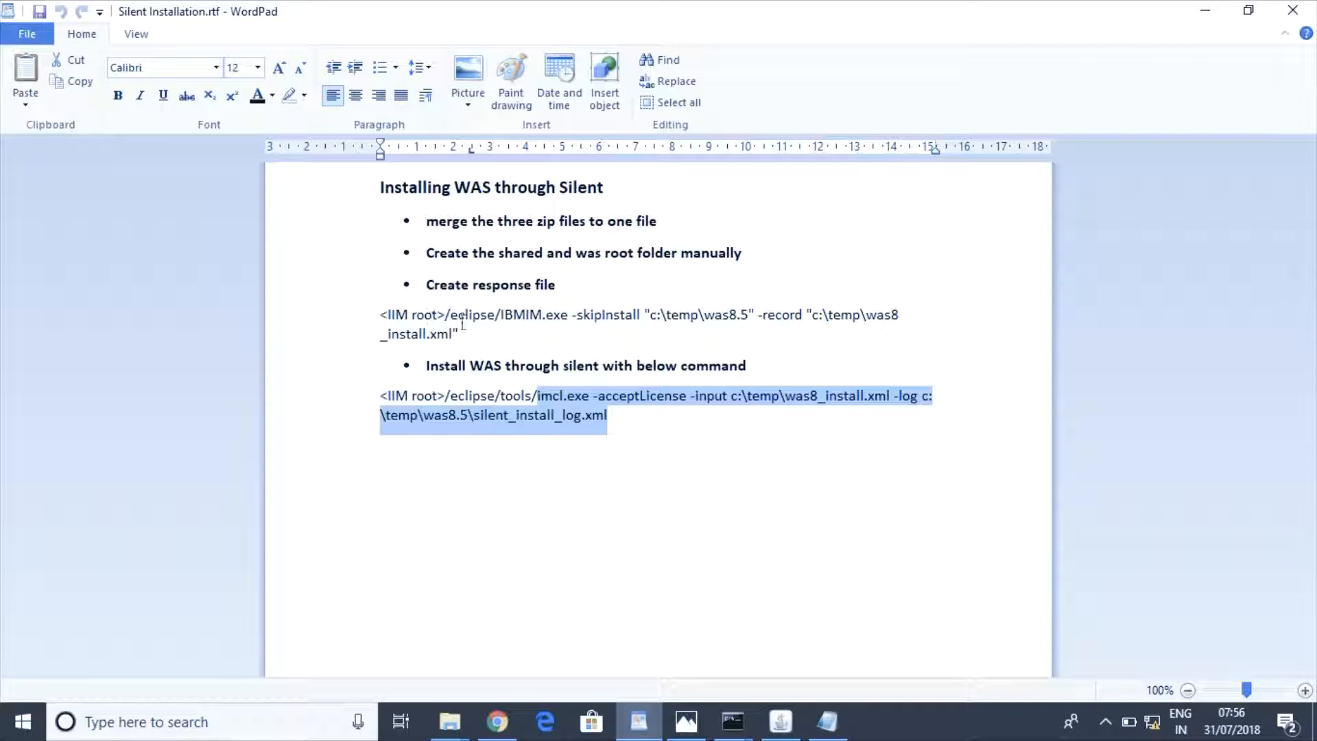
pyautogui.click(733, 721)
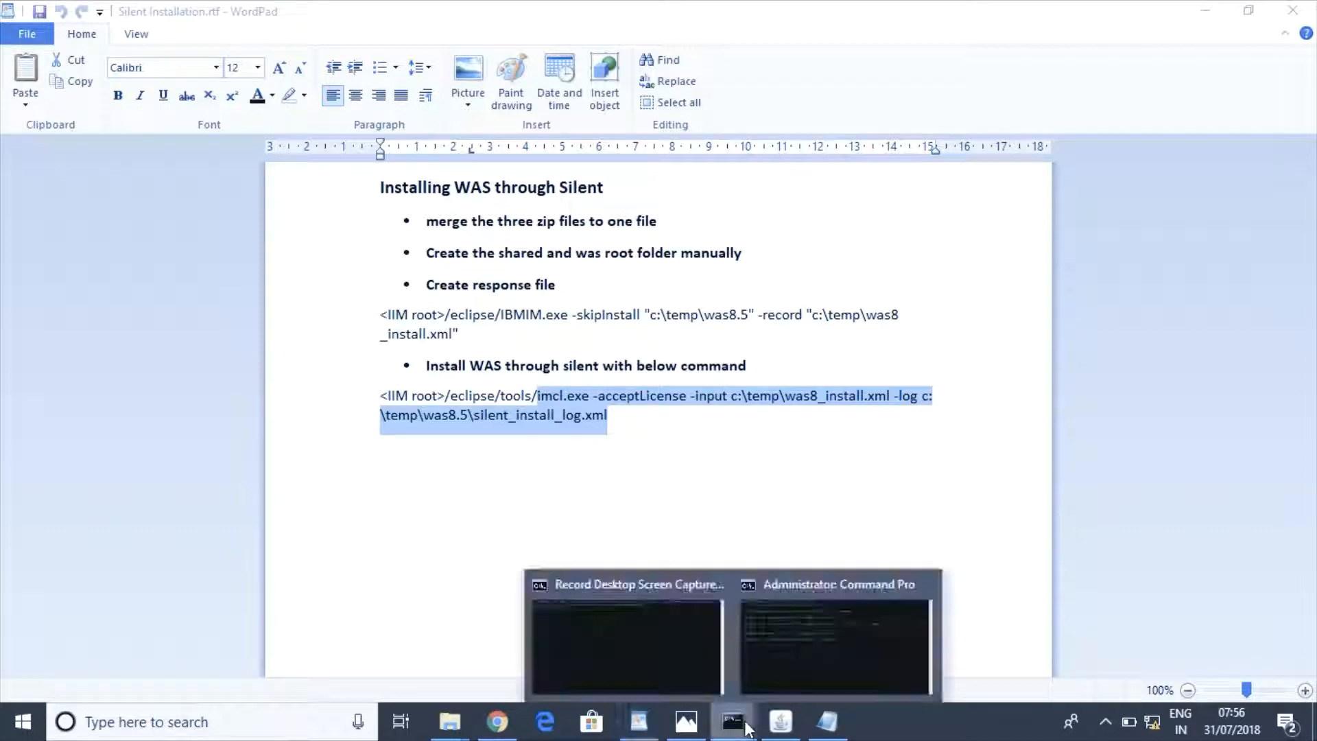
pyautogui.click(821, 675)
pyautogui.rightClick(690, 376)
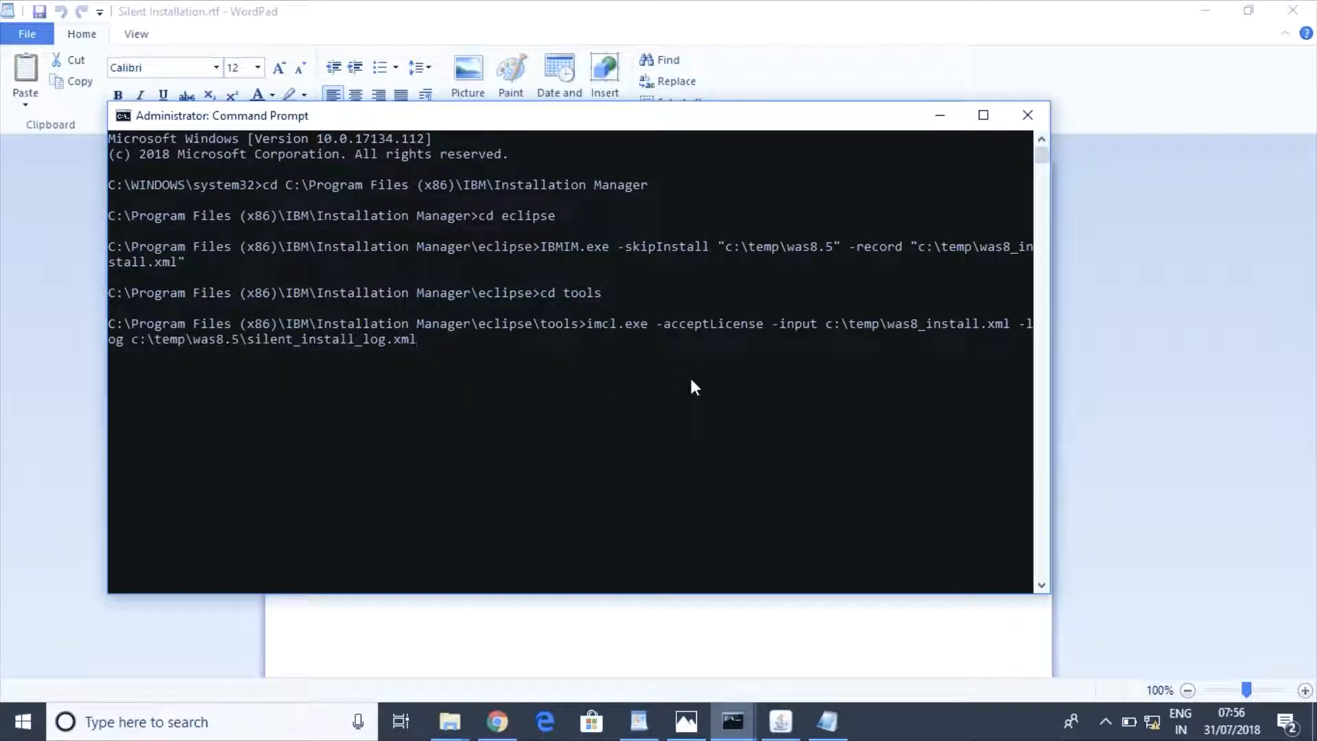
pyautogui.press('Return')
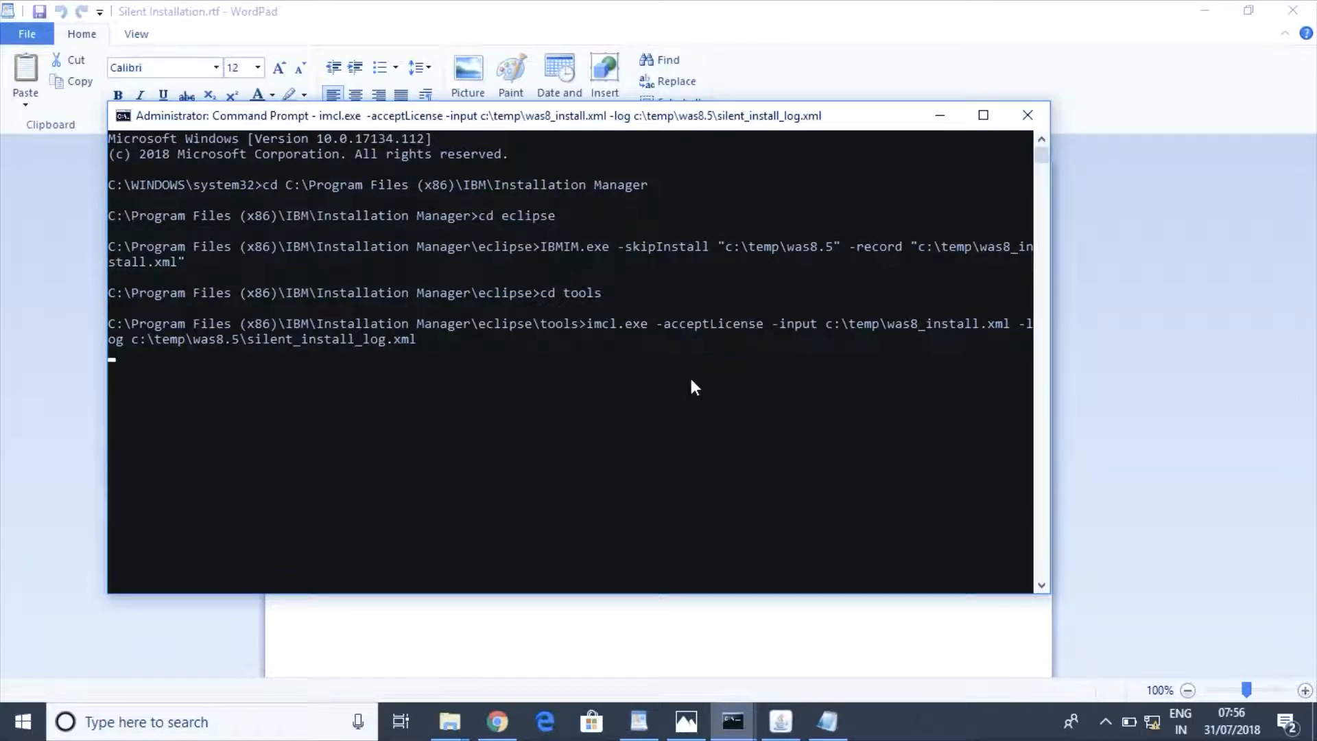
# - Examine the imcl.exe installation message in Command Prompt and inspect the WebSphere\AppServer folder under IBM in File Explorer
pyautogui.click(190, 370)
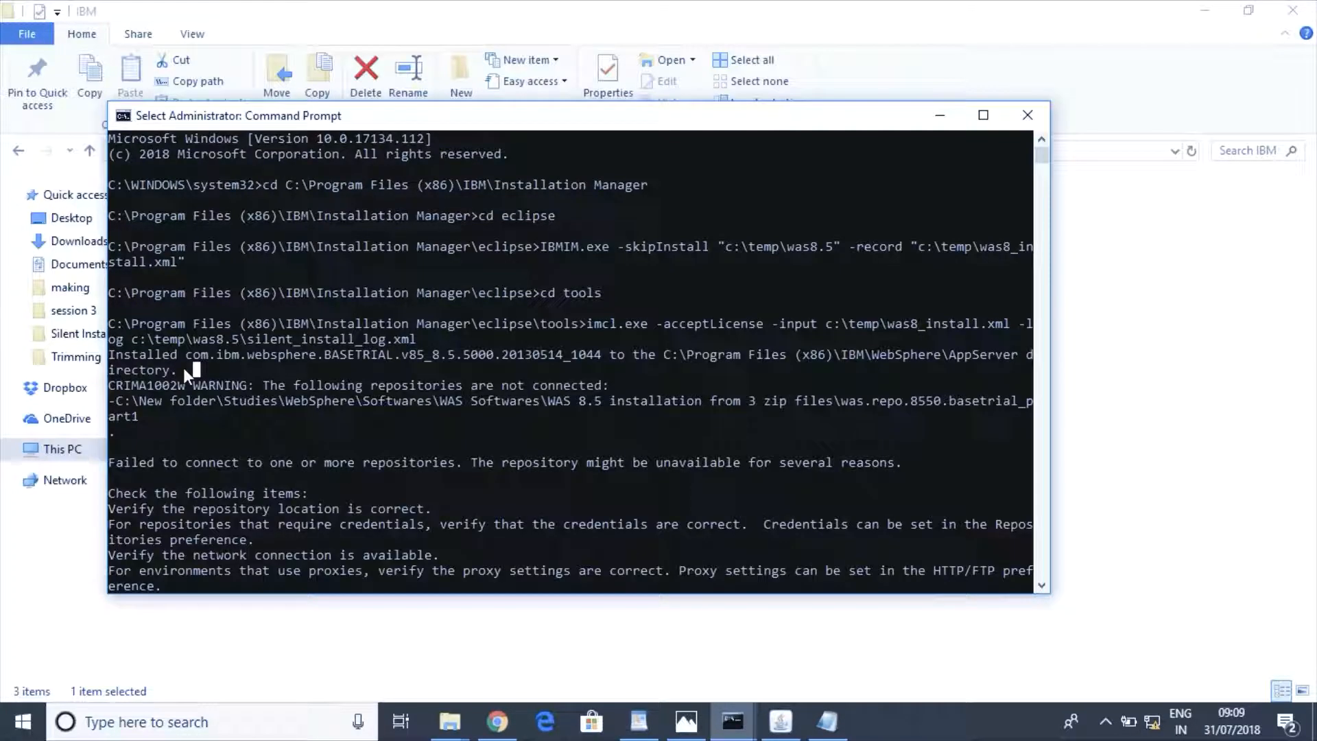
pyautogui.moveTo(184, 367); pyautogui.dragTo(114, 358)
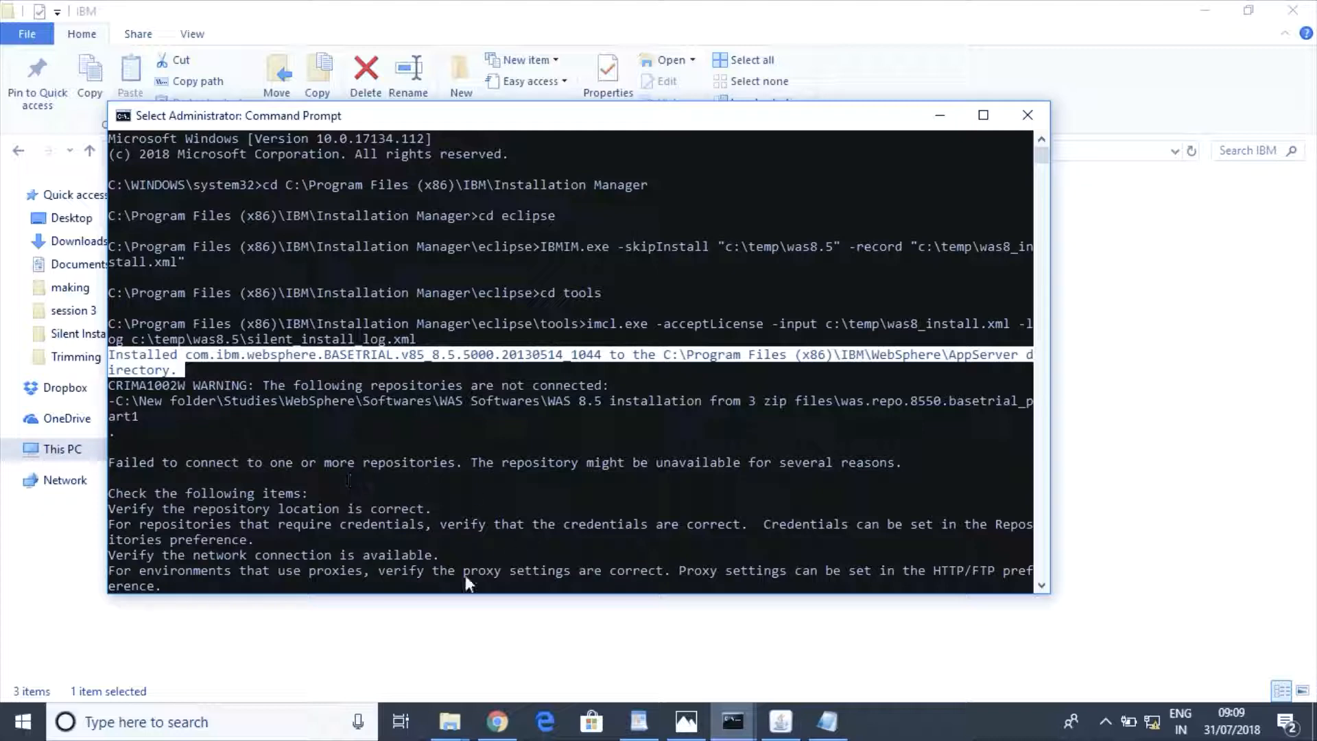
pyautogui.click(449, 721)
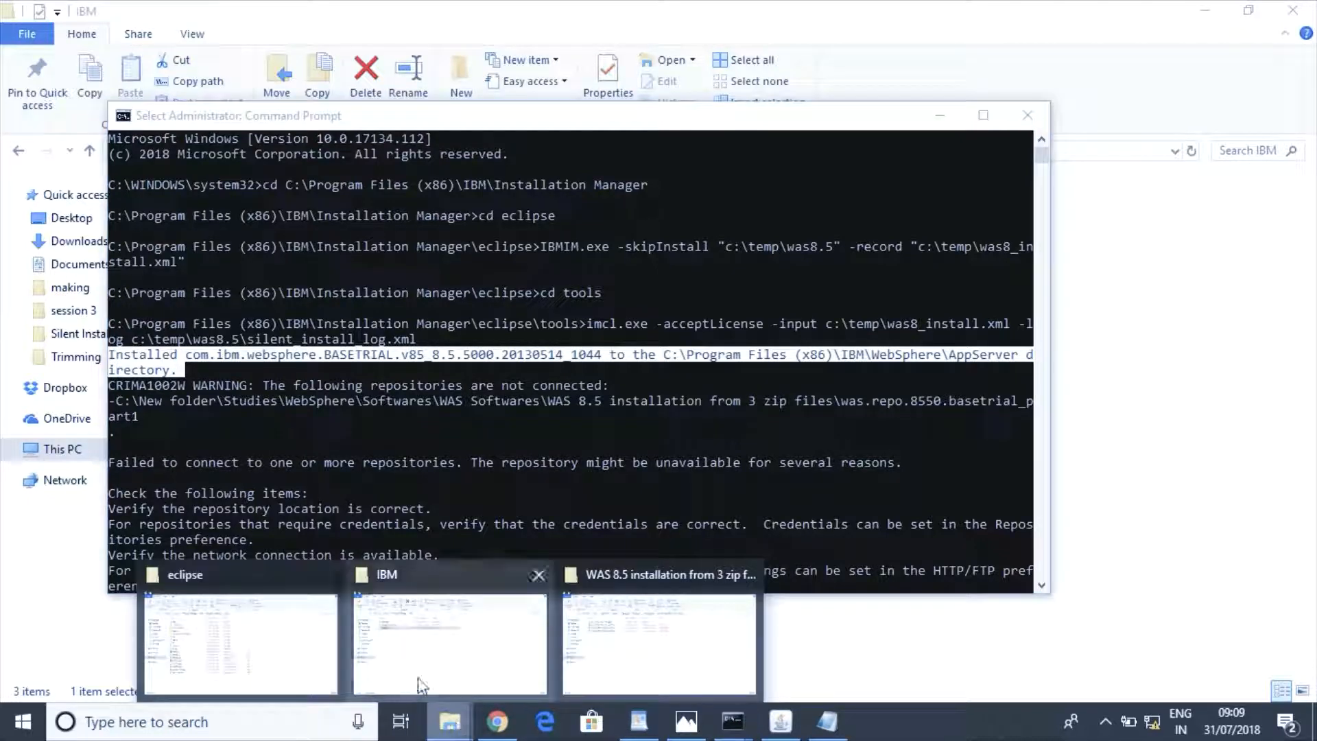
pyautogui.click(421, 686)
pyautogui.click(277, 381)
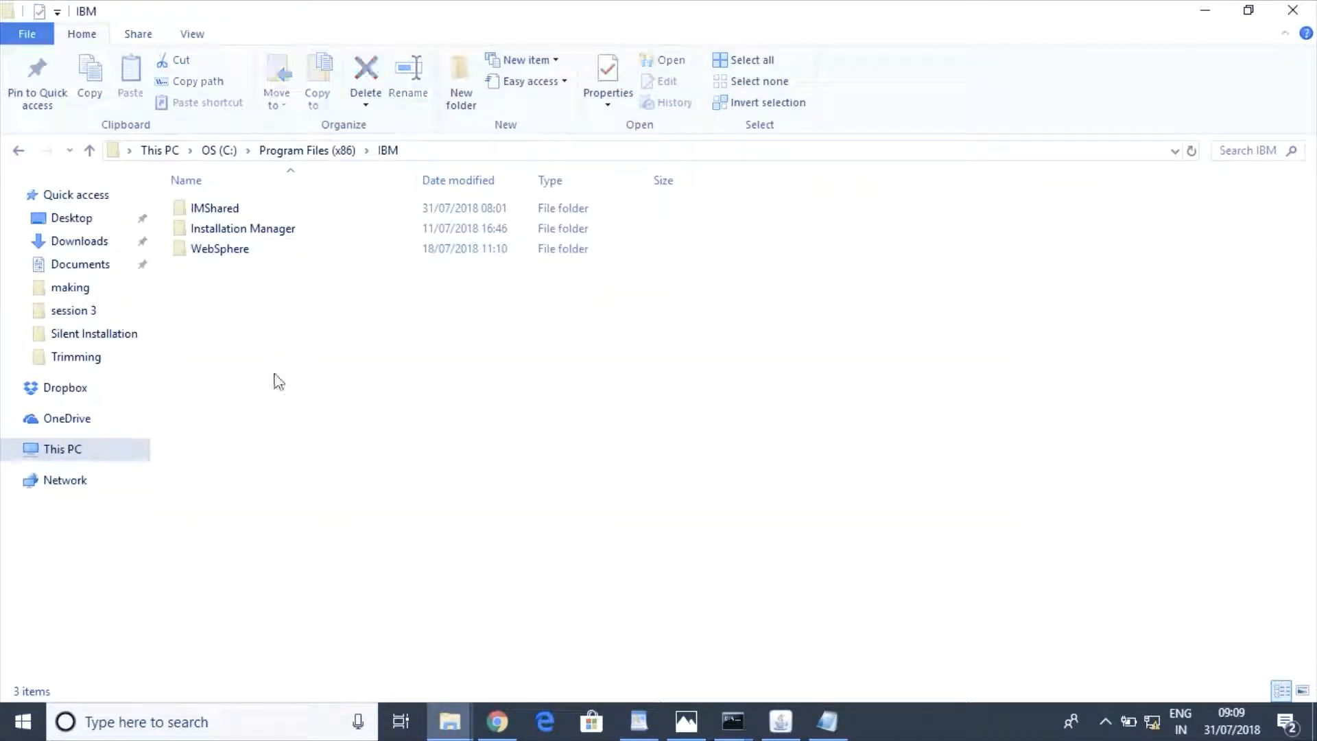
pyautogui.doubleClick(212, 251)
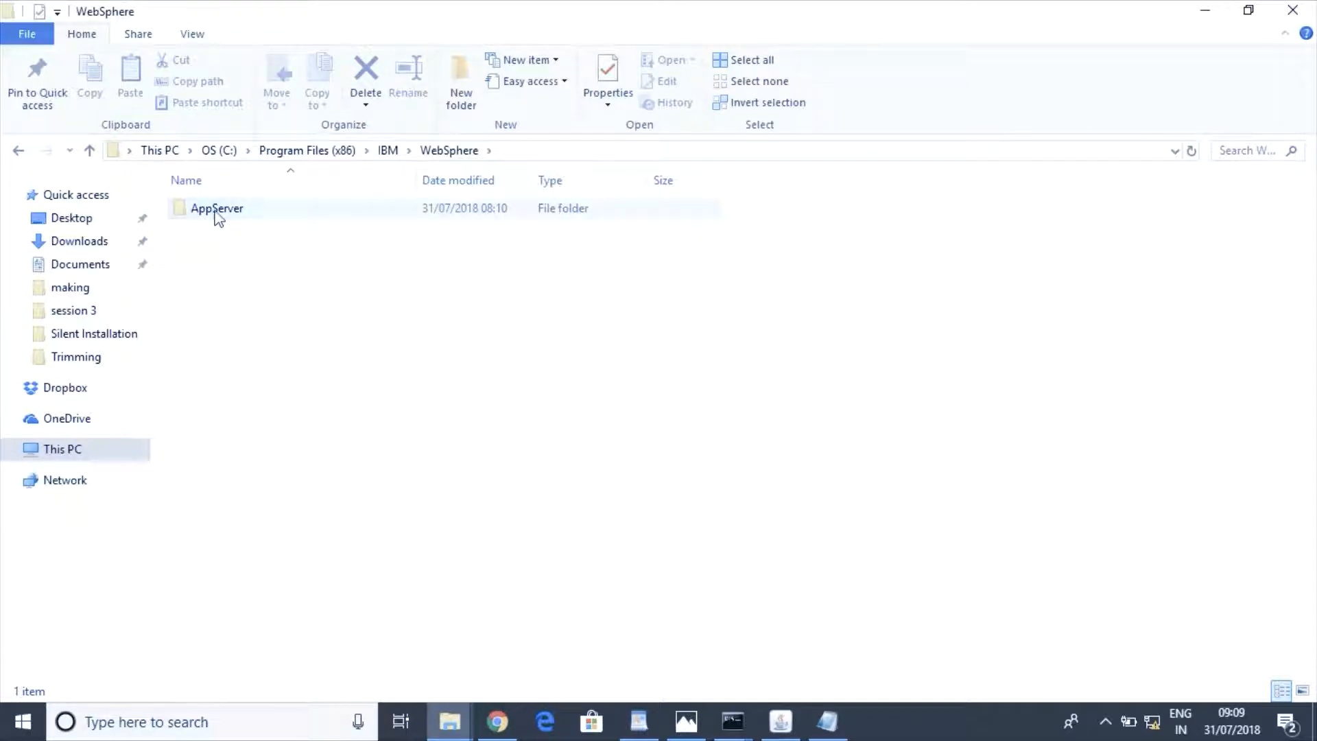
pyautogui.doubleClick(216, 213)
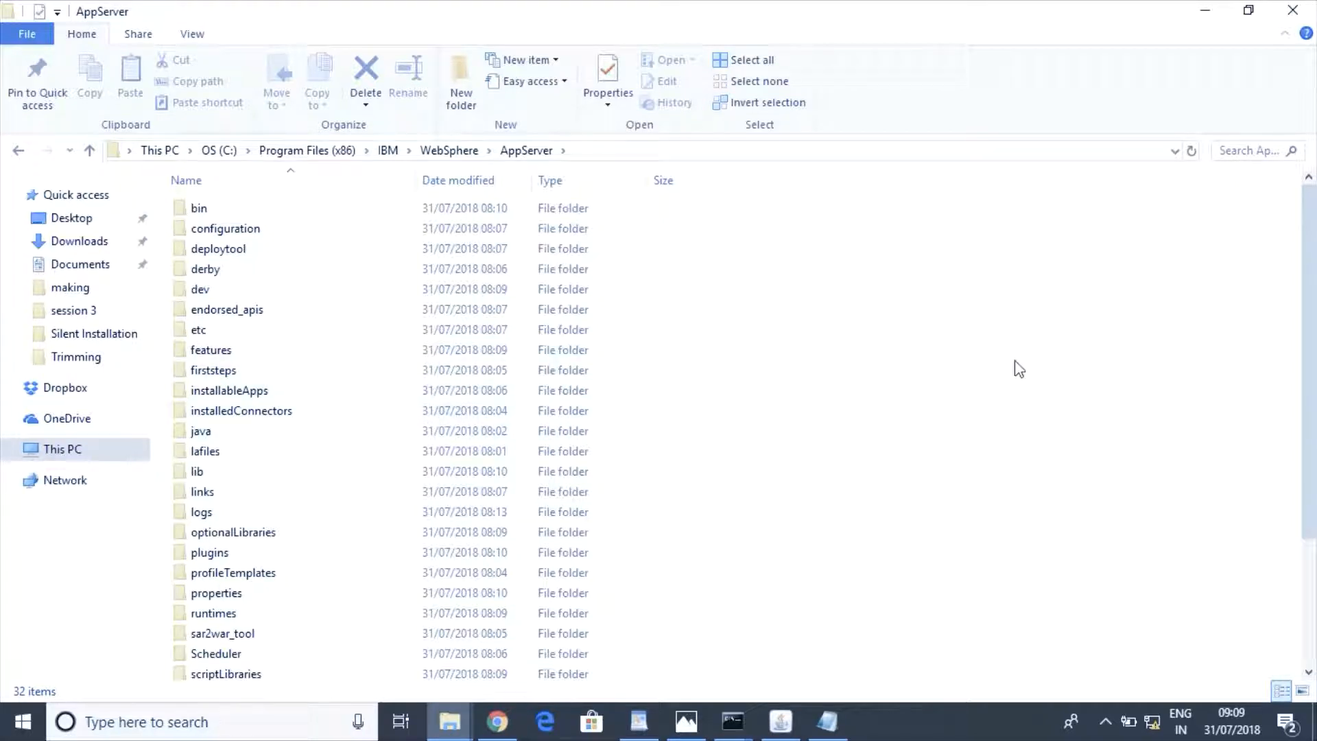
# - Inspect the contents of the IMShared folder and return to the IBM folder
pyautogui.click(388, 151)
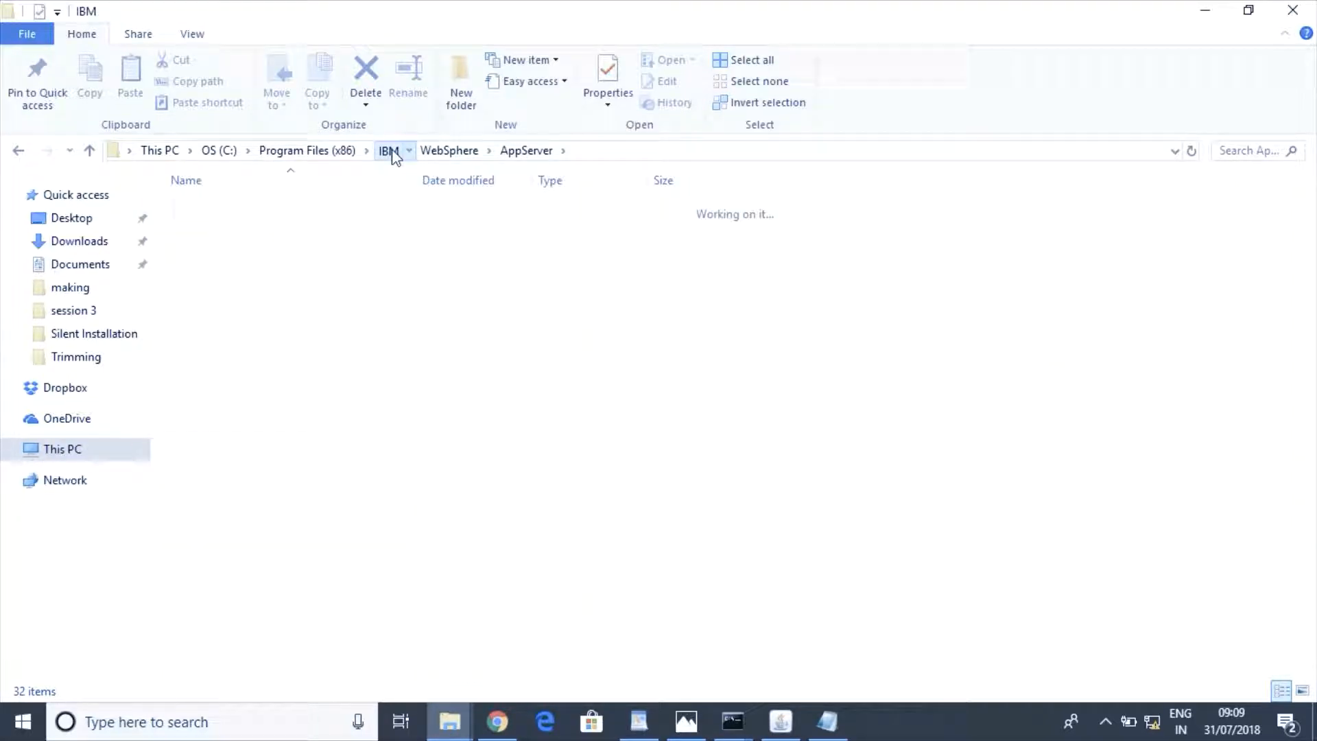
pyautogui.doubleClick(218, 209)
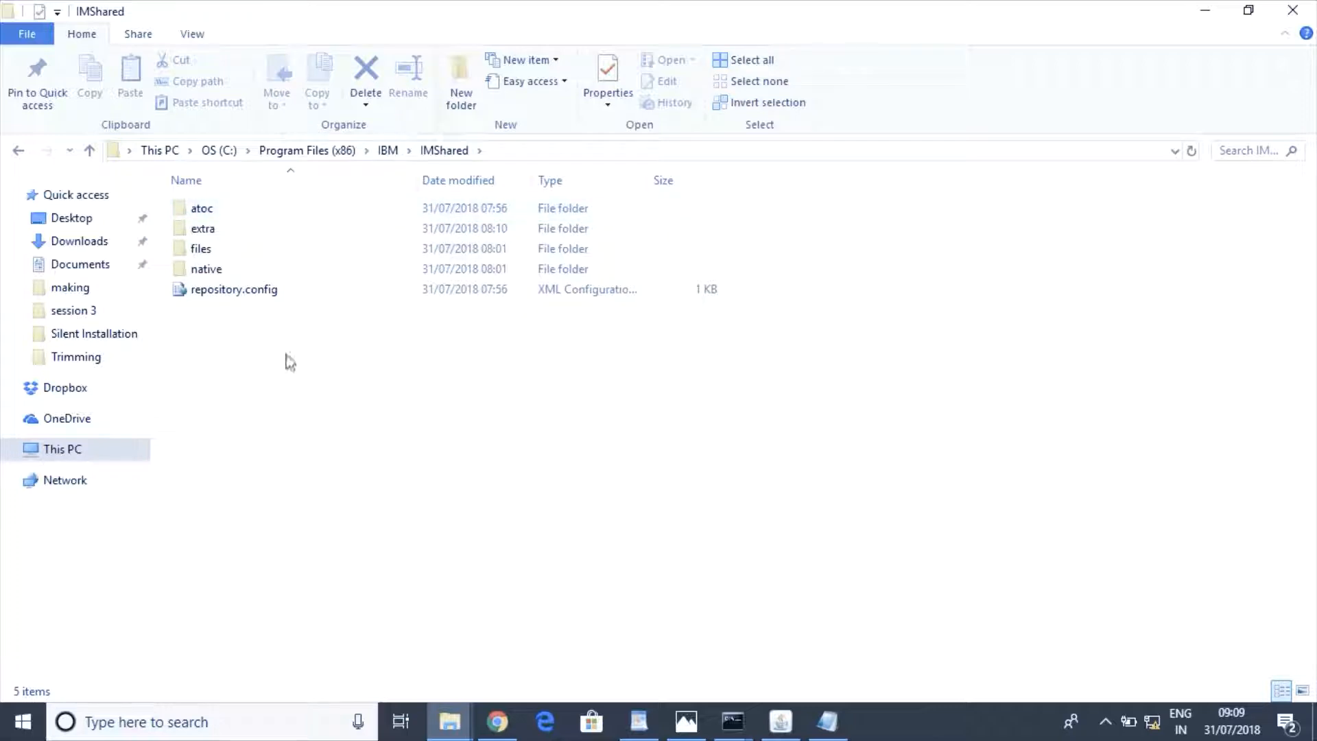
pyautogui.click(386, 151)
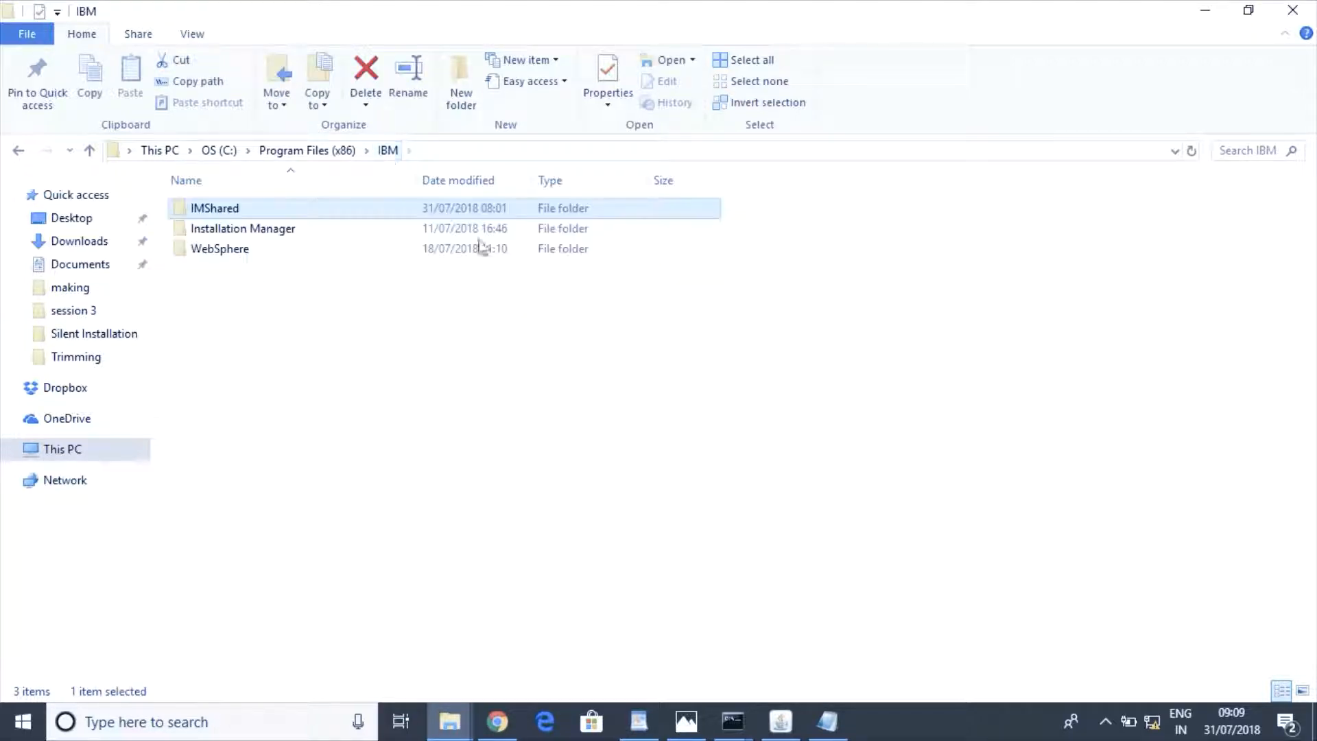
# - Launch the Profile Management Tool by running pmt.bat from WebSphere\AppServer\bin\ProfileManagement
pyautogui.click(267, 393)
pyautogui.doubleClick(219, 249)
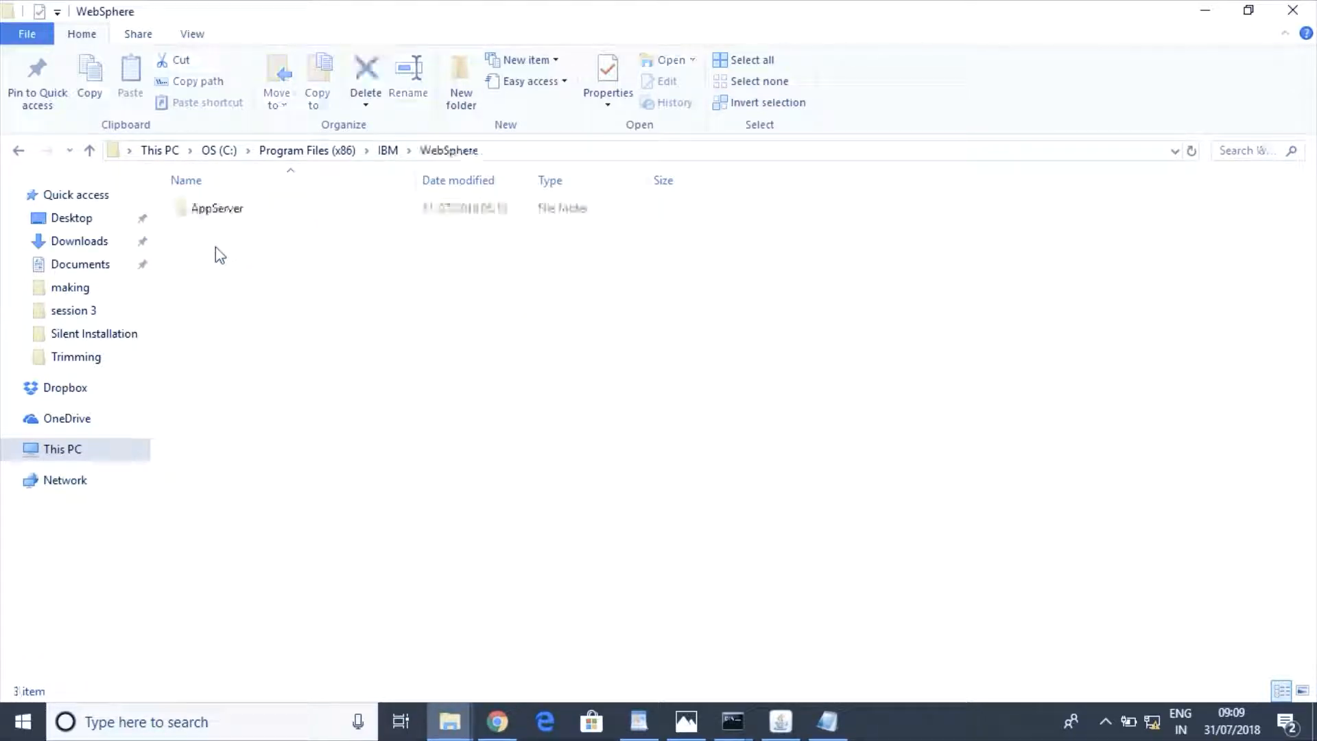
pyautogui.doubleClick(226, 212)
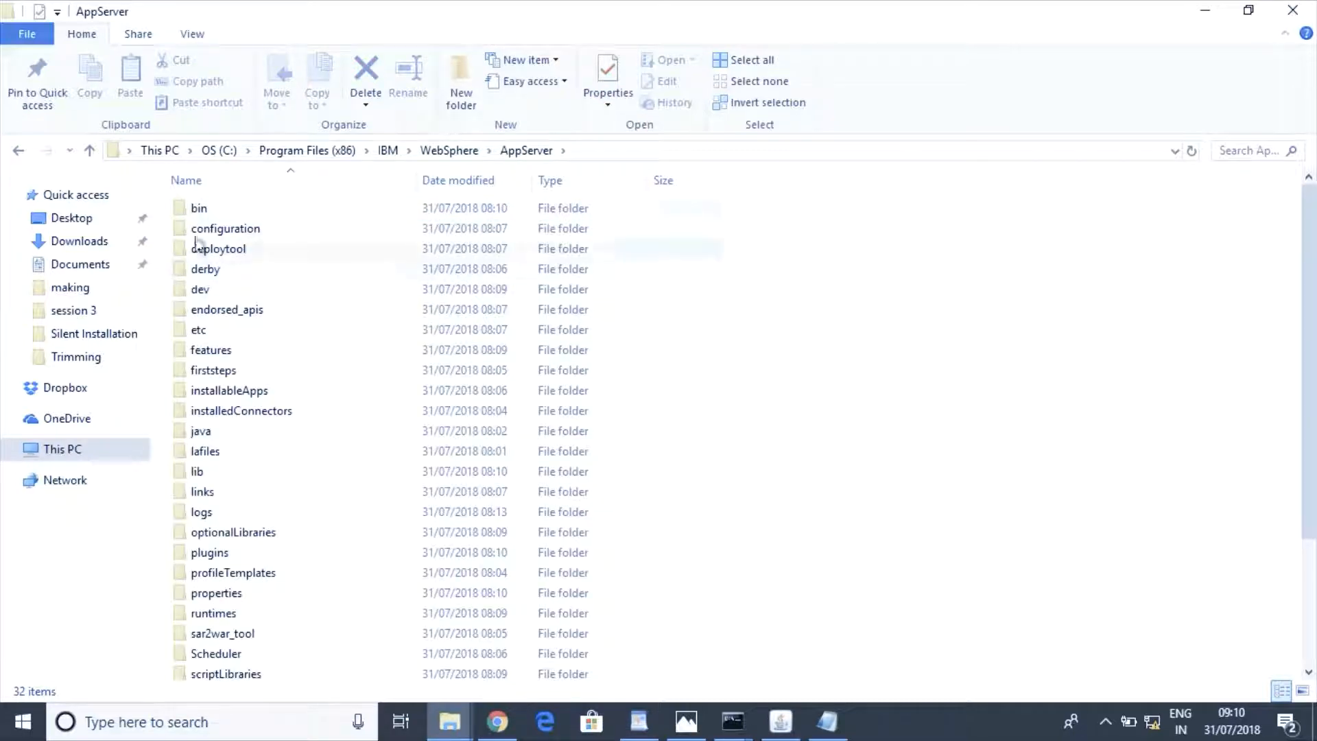
pyautogui.doubleClick(196, 210)
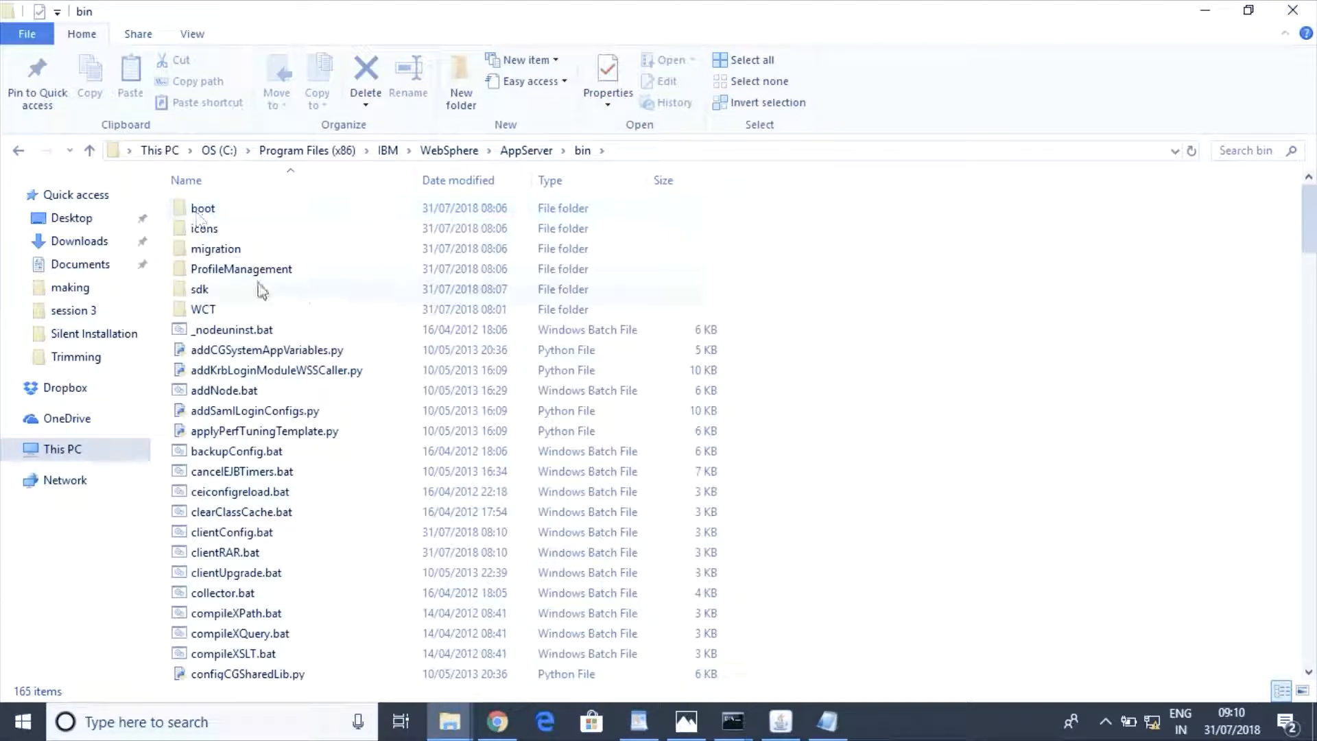
pyautogui.click(255, 276)
pyautogui.doubleClick(254, 276)
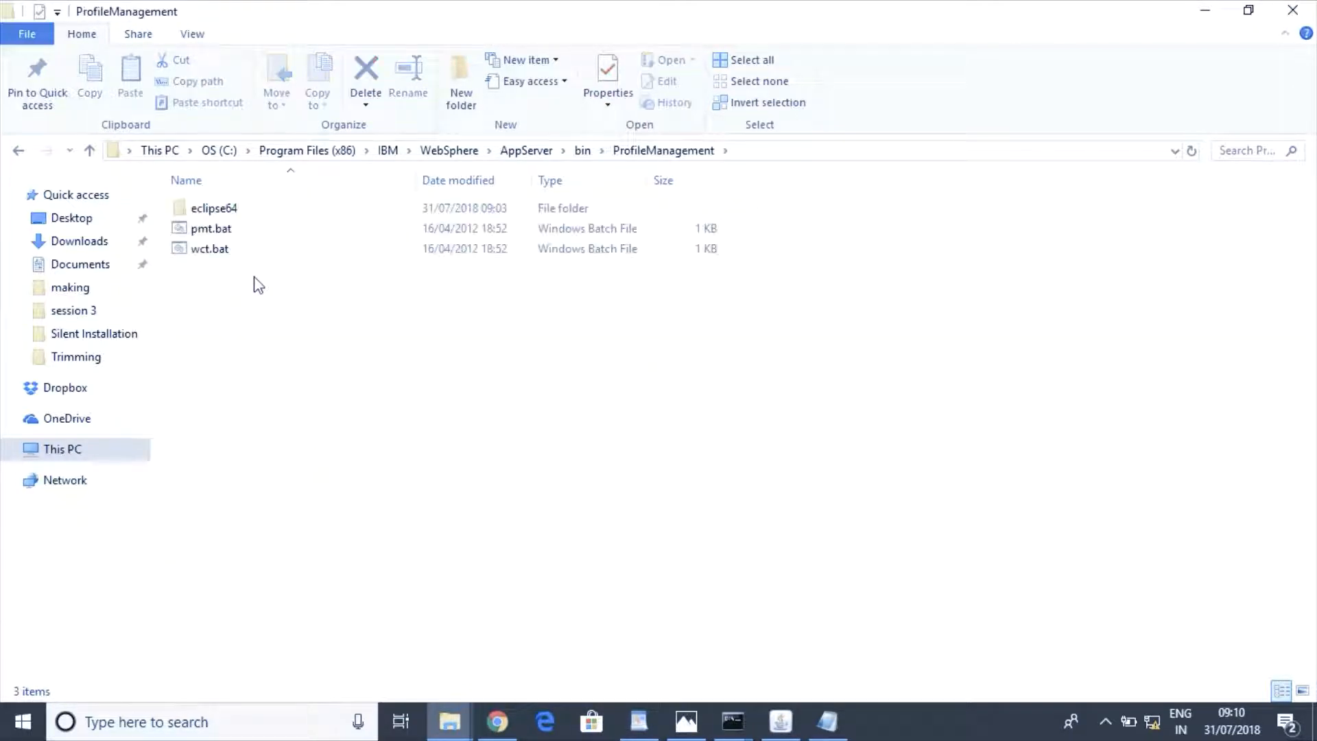
pyautogui.click(223, 233)
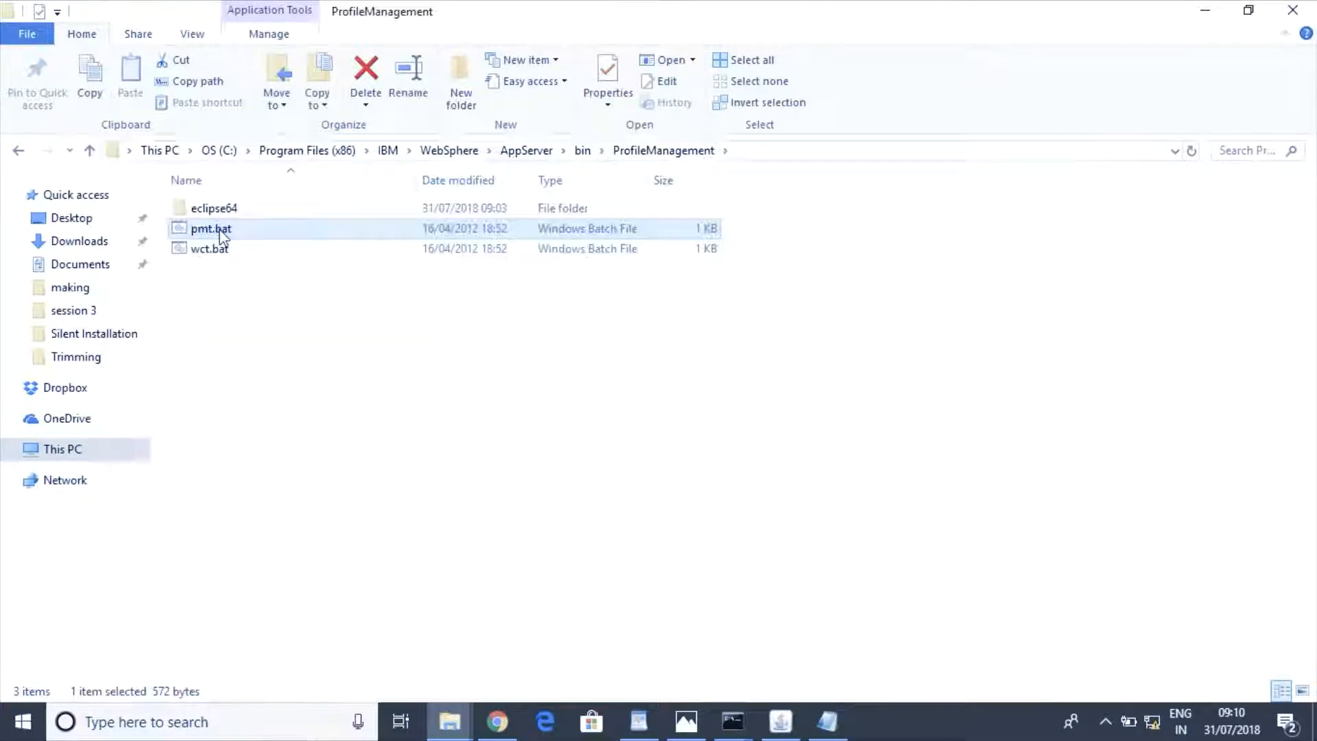
pyautogui.doubleClick(222, 232)
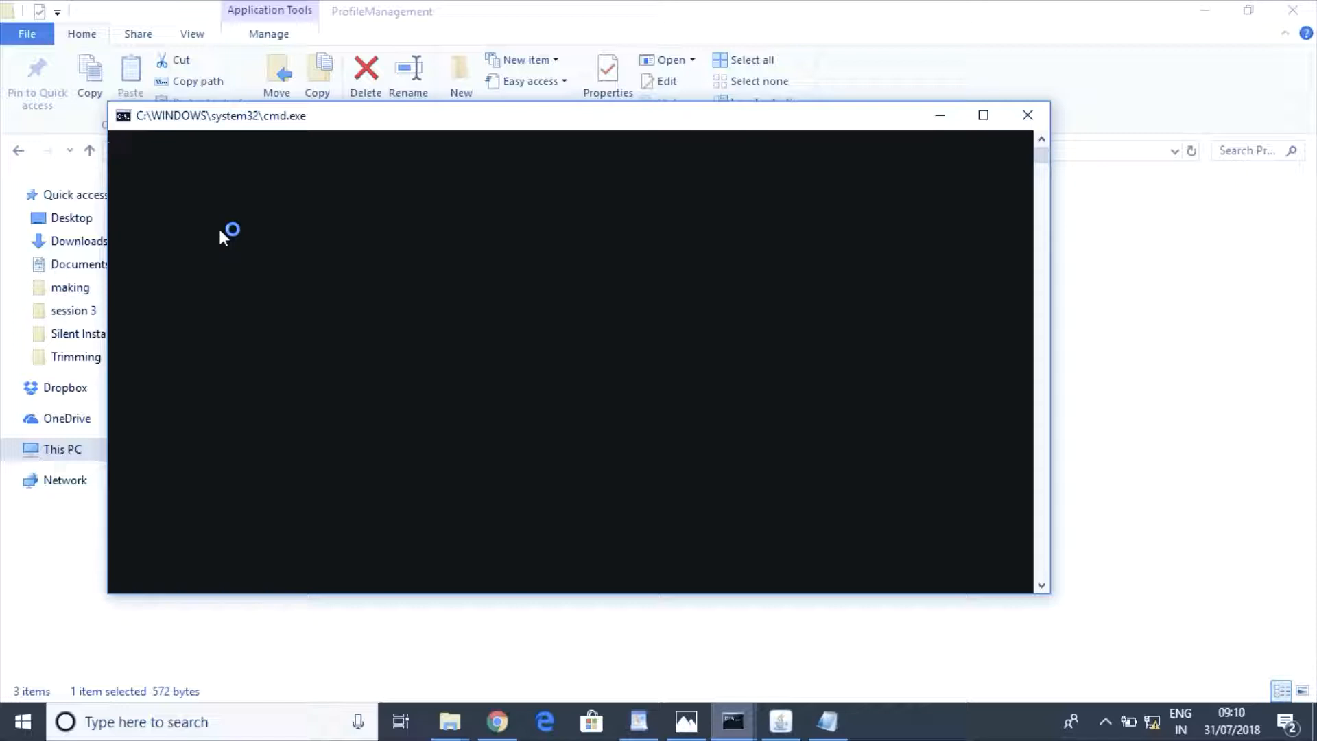